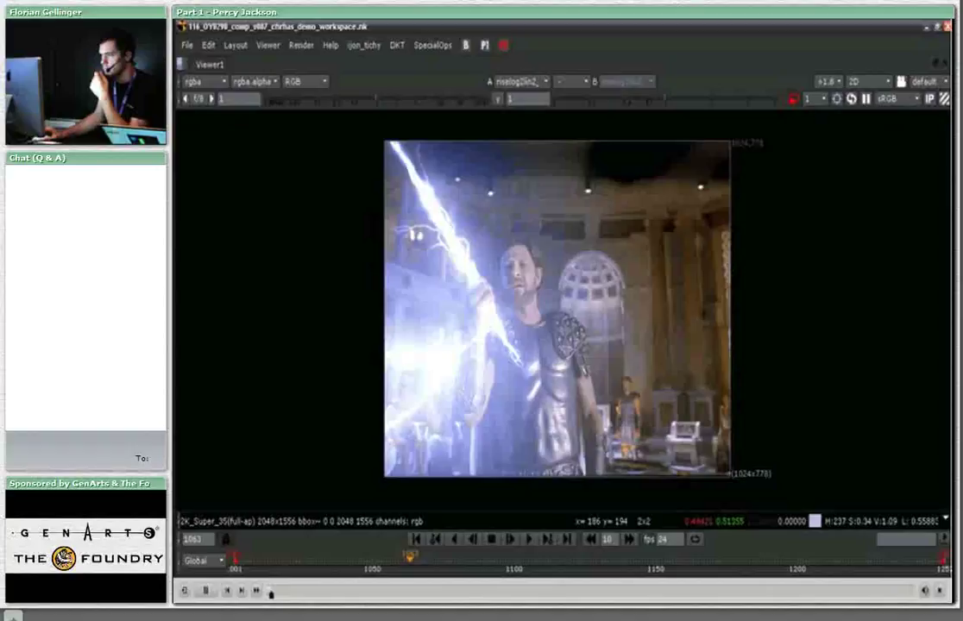
# Lower the viewer gain to 0.115 to inspect the lightning detail inside the bright areas of the shot.
pyautogui.keyDown('alt'); pyautogui.moveTo(447, 393); pyautogui.dragTo(456, 390, button='middle'); pyautogui.keyUp('alt')
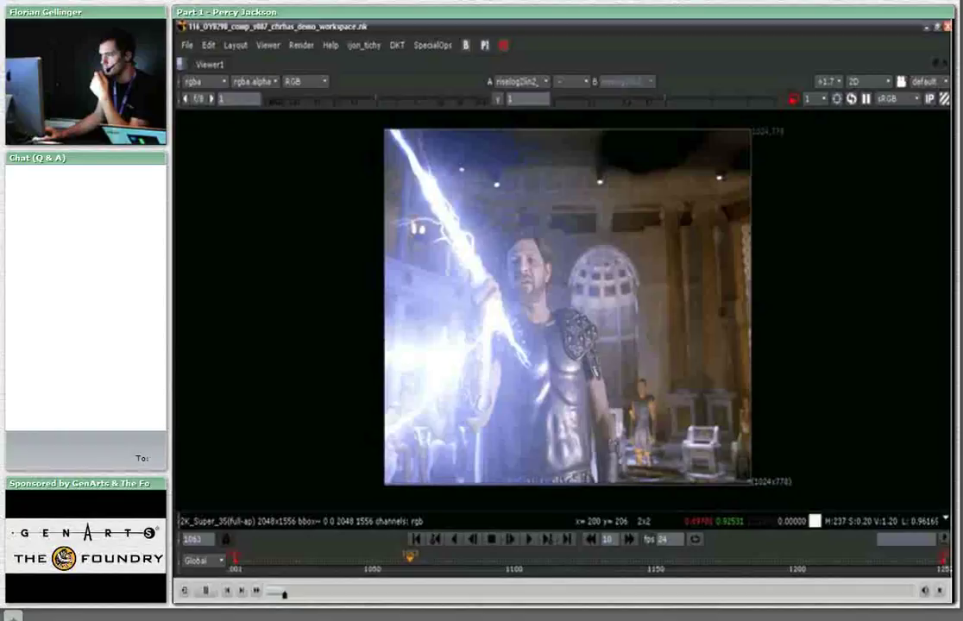
pyautogui.moveTo(610, 393); pyautogui.dragTo(607, 393, button='middle')
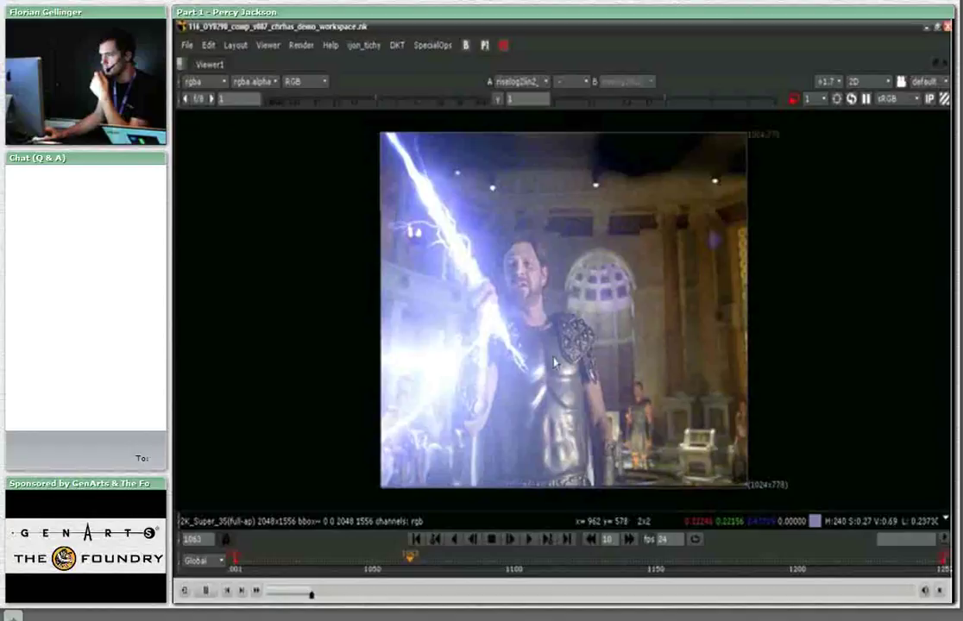
pyautogui.scroll(-1, 555, 362)
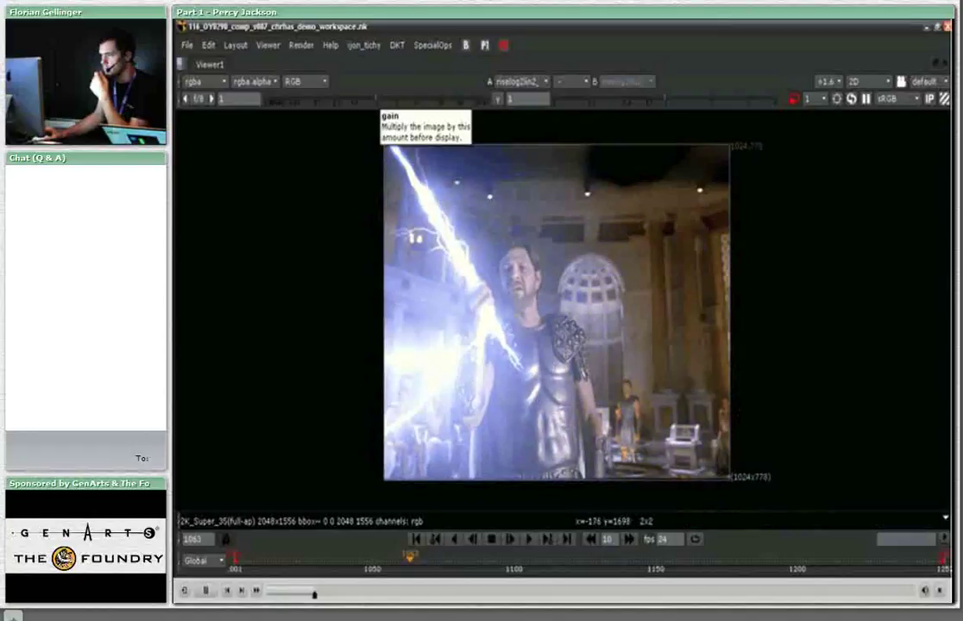
pyautogui.click(372, 103)
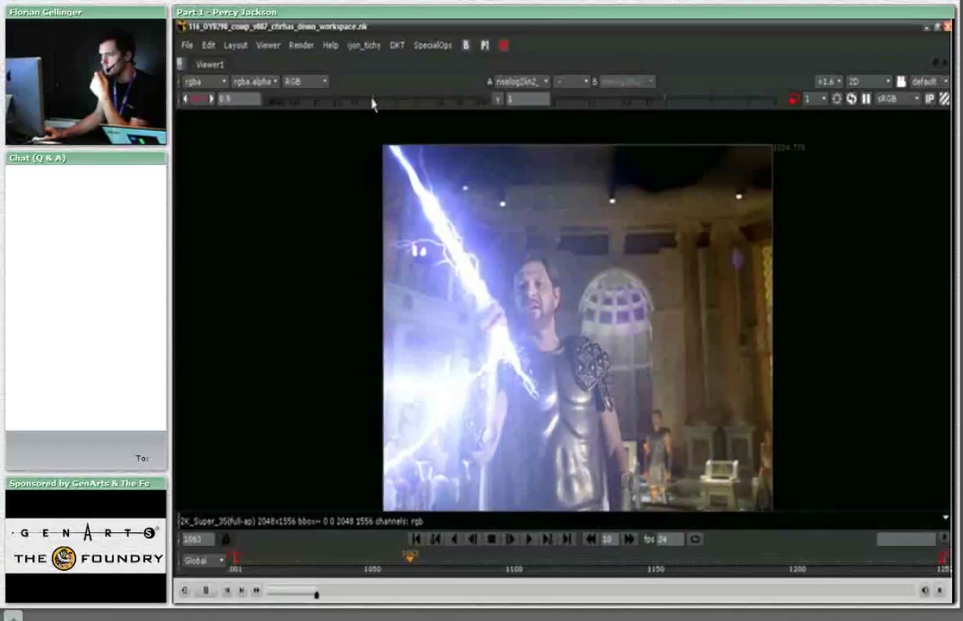
pyautogui.moveTo(373, 103); pyautogui.dragTo(318, 102)
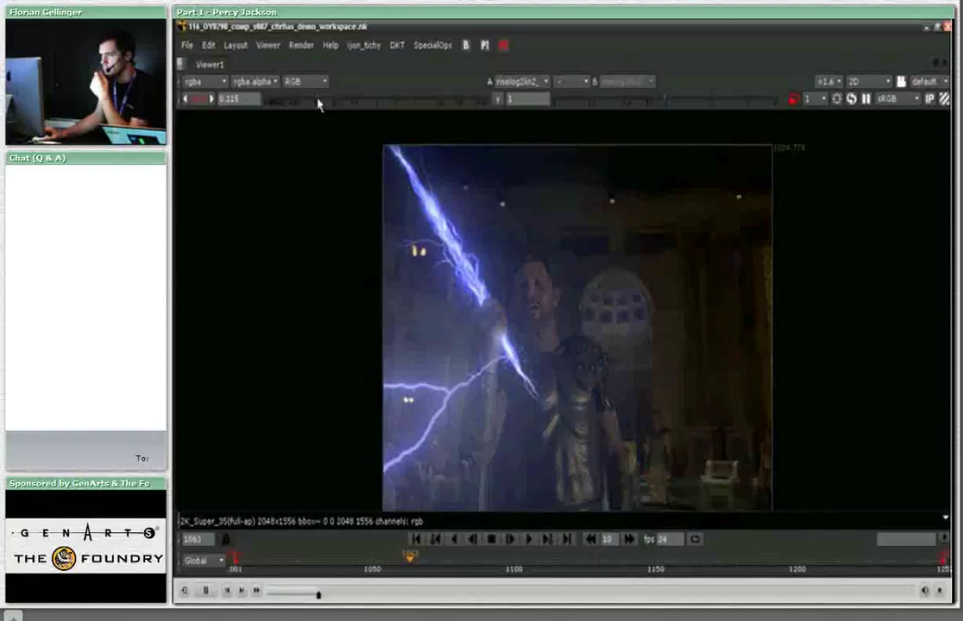
pyautogui.keyDown('ctrl'); pyautogui.click(318, 103); pyautogui.keyUp('ctrl')
# Dim the viewer gain to 0.22 to examine the lightning and its glow, and reset the gain to 1.
pyautogui.moveTo(595, 341); pyautogui.dragTo(597, 321, button='middle')
pyautogui.scroll(-1, 566, 345)
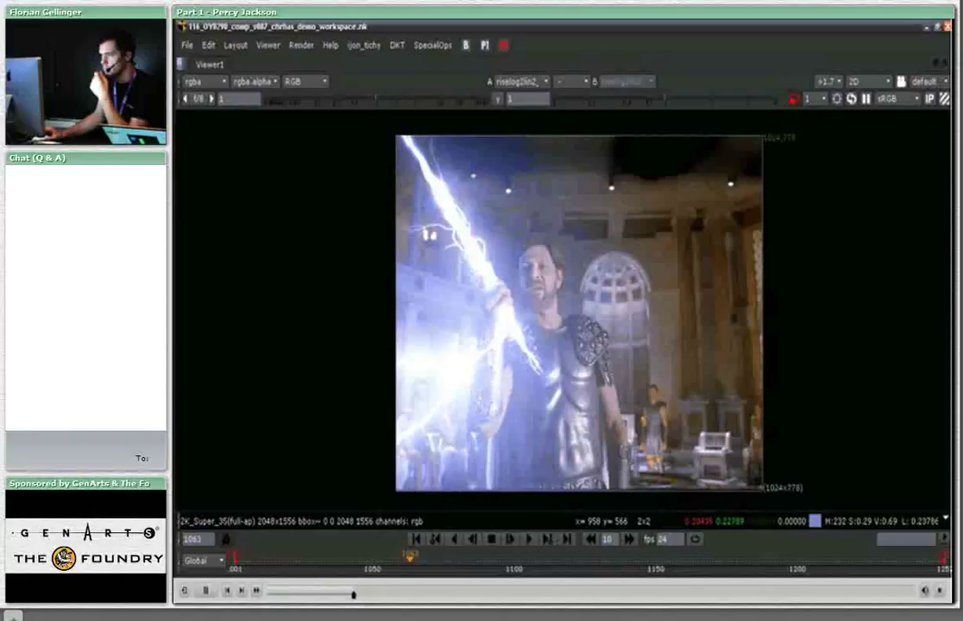
pyautogui.moveTo(551, 335); pyautogui.dragTo(553, 333, button='middle')
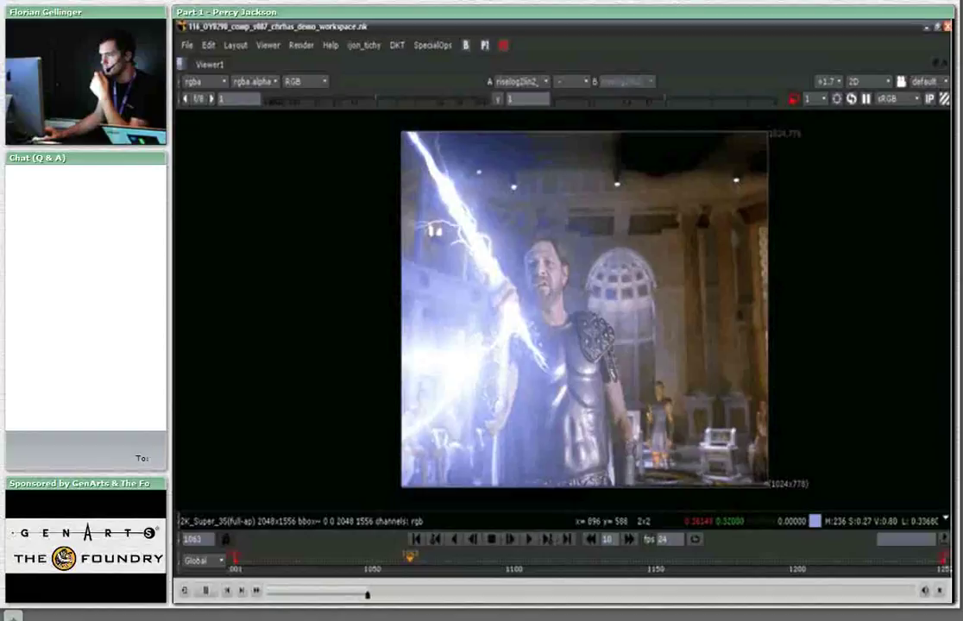
pyautogui.press('f')
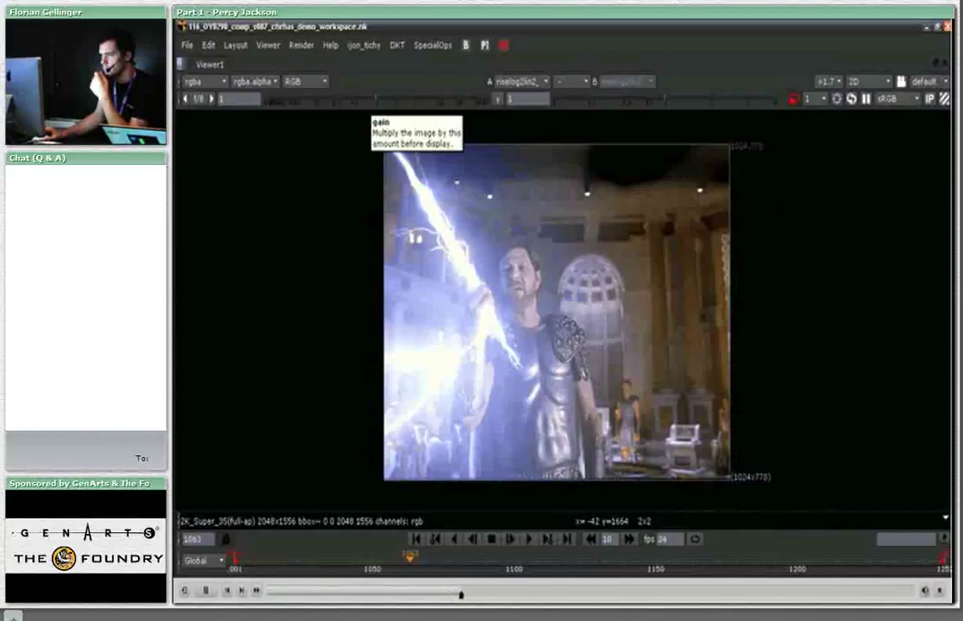
pyautogui.moveTo(377, 100); pyautogui.dragTo(334, 100)
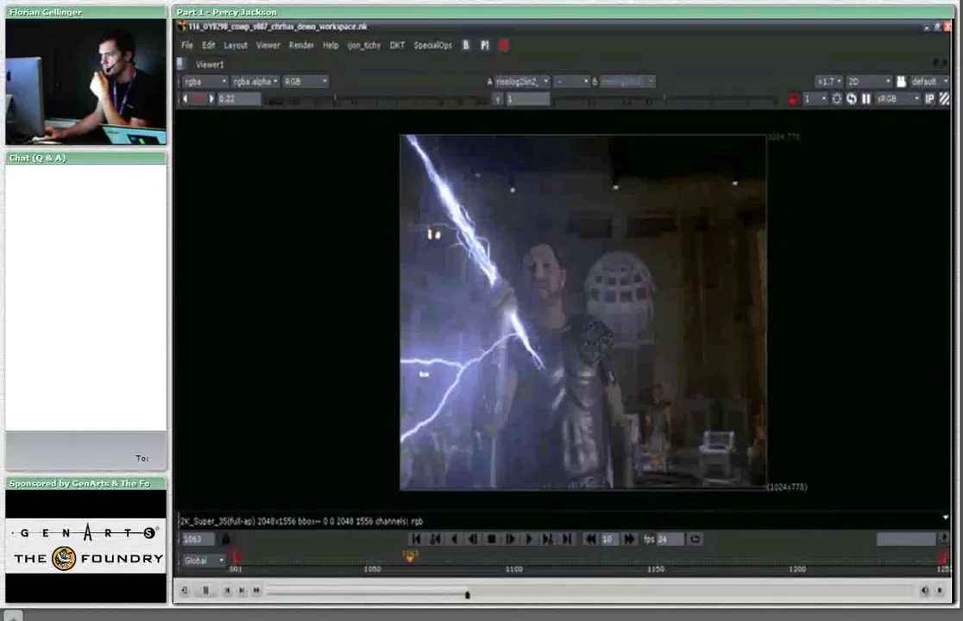
pyautogui.click(198, 98)
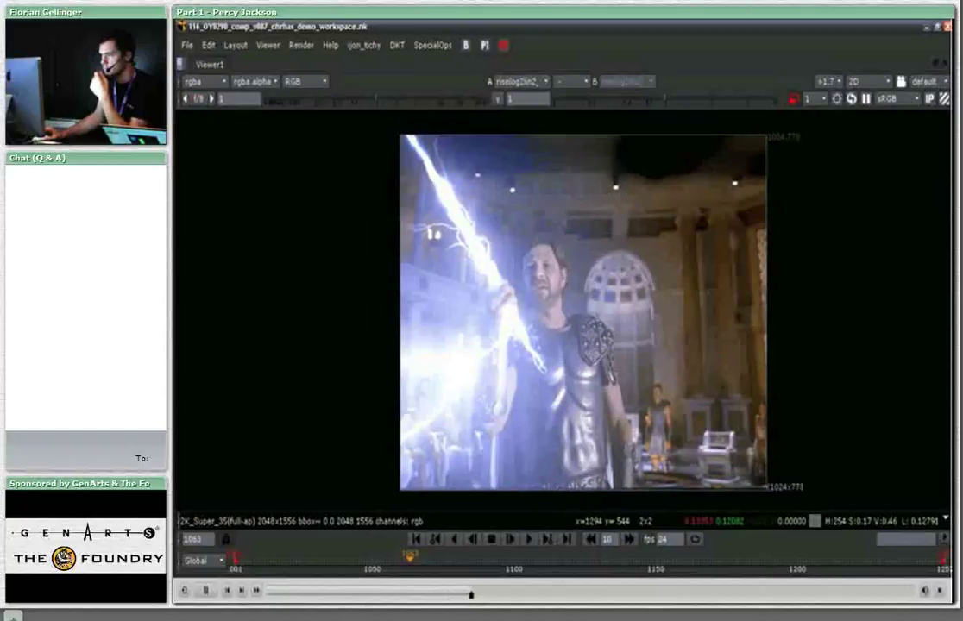
pyautogui.moveTo(630, 366); pyautogui.dragTo(602, 361, button='middle')
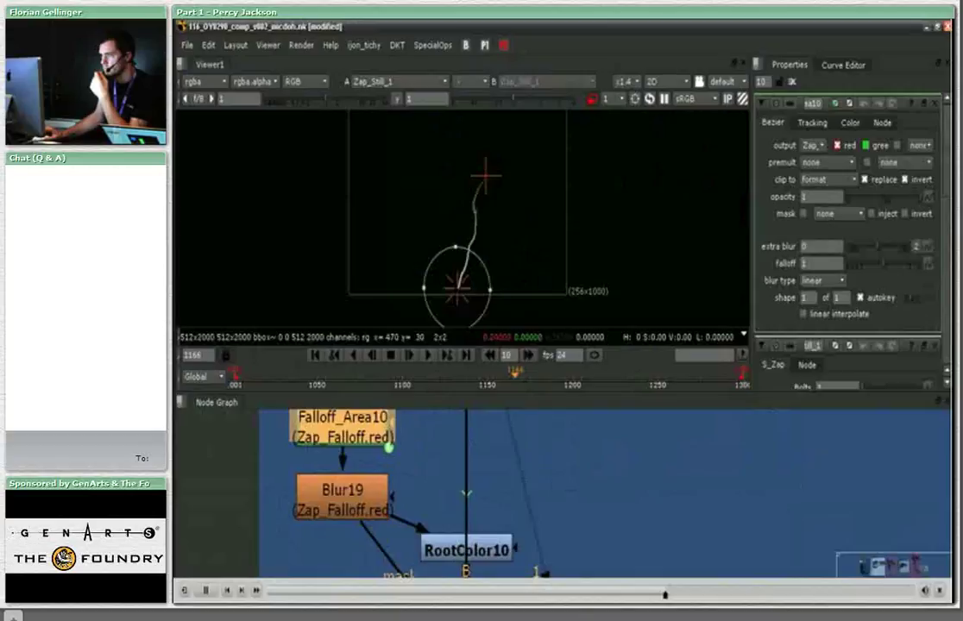
# Display the Keymix9 output beneath FadeColor6 in the viewer to examine the bolt's colouring.
pyautogui.moveTo(549, 281); pyautogui.dragTo(557, 249, button='middle')
pyautogui.moveTo(518, 517); pyautogui.dragTo(516, 467, button='middle')
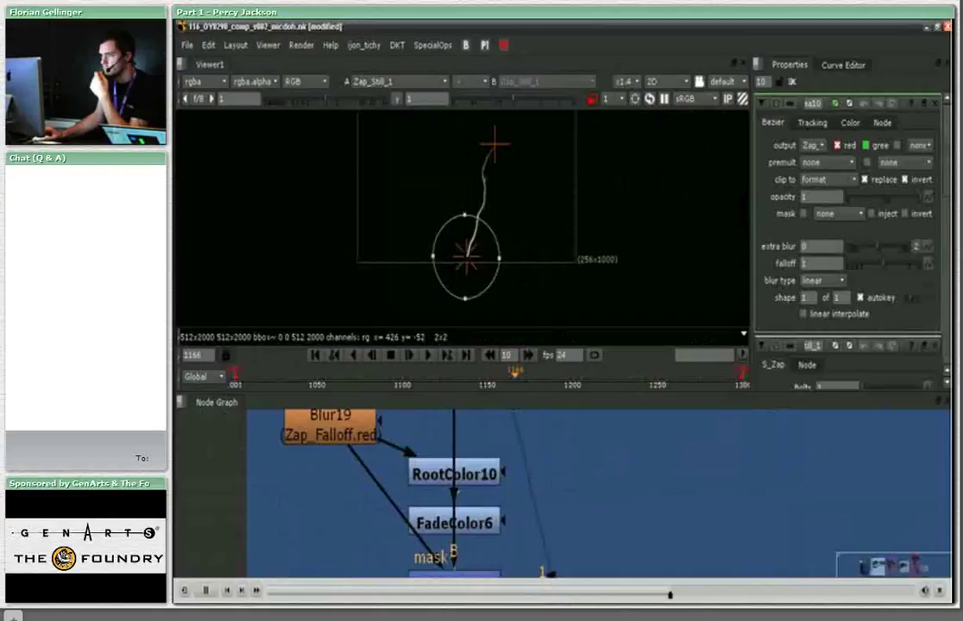
pyautogui.moveTo(482, 578); pyautogui.dragTo(487, 493, button='middle')
pyautogui.click(459, 503)
pyautogui.press('1')
pyautogui.moveTo(487, 237); pyautogui.dragTo(486, 275, button='middle')
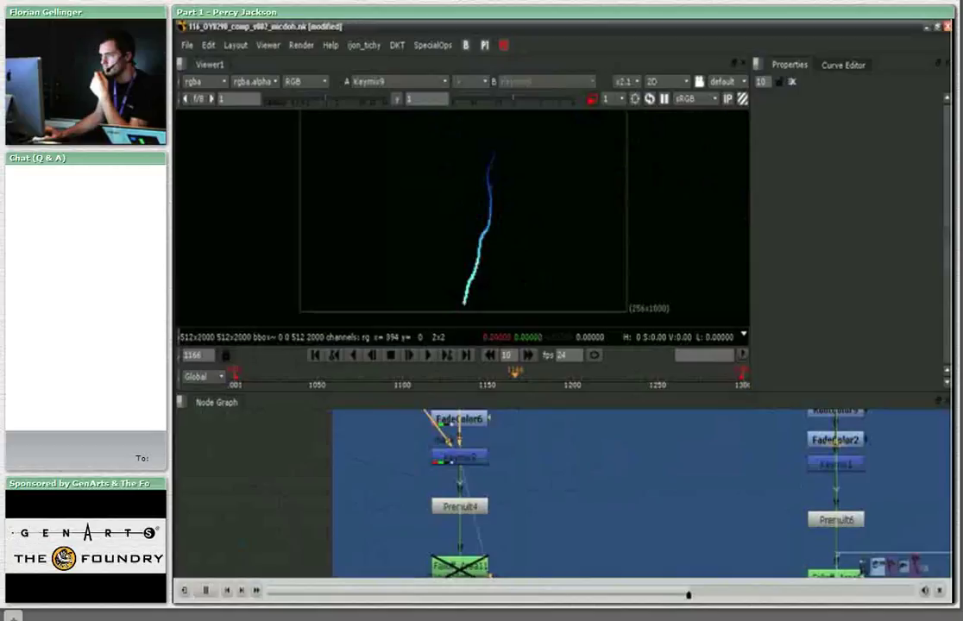
# Follow the node tree down from Premult4, viewing the Crumple_base6 result and the Merge7 output.
pyautogui.moveTo(563, 533); pyautogui.dragTo(561, 454, button='middle')
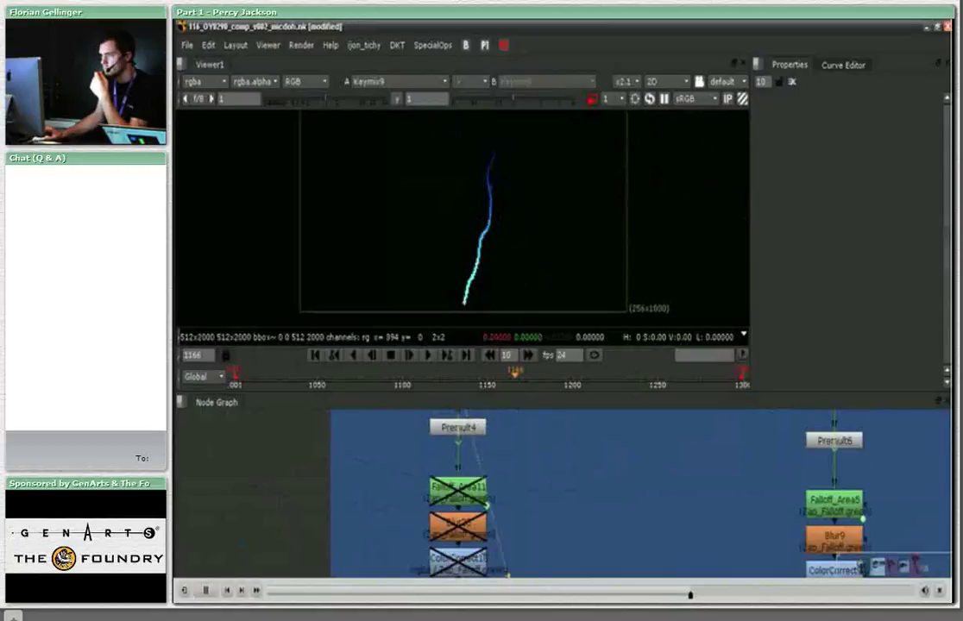
pyautogui.scroll(-3, 549, 535)
pyautogui.moveTo(549, 561); pyautogui.dragTo(547, 371, button='middle')
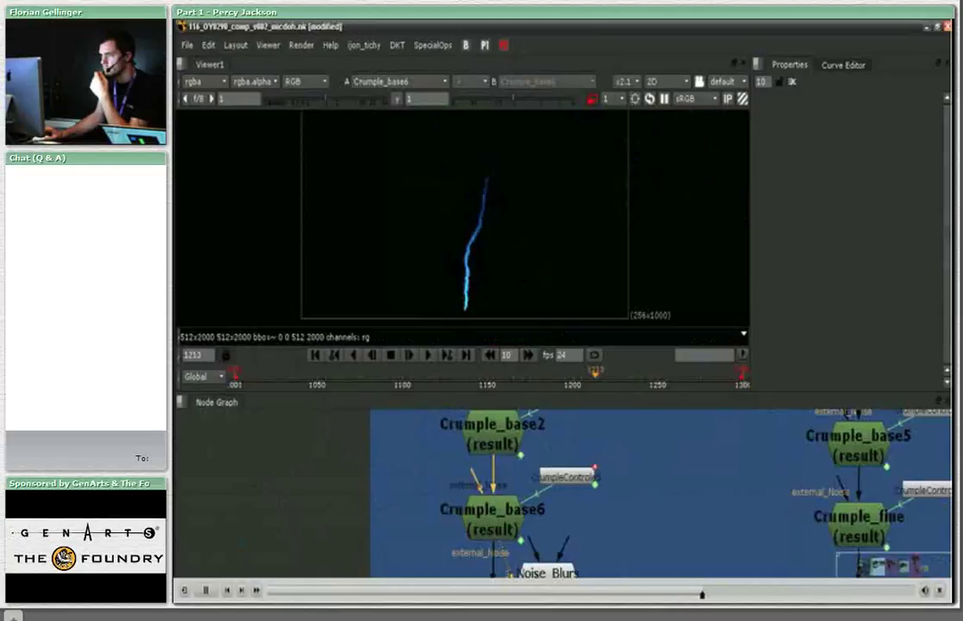
pyautogui.scroll(-3, 598, 412)
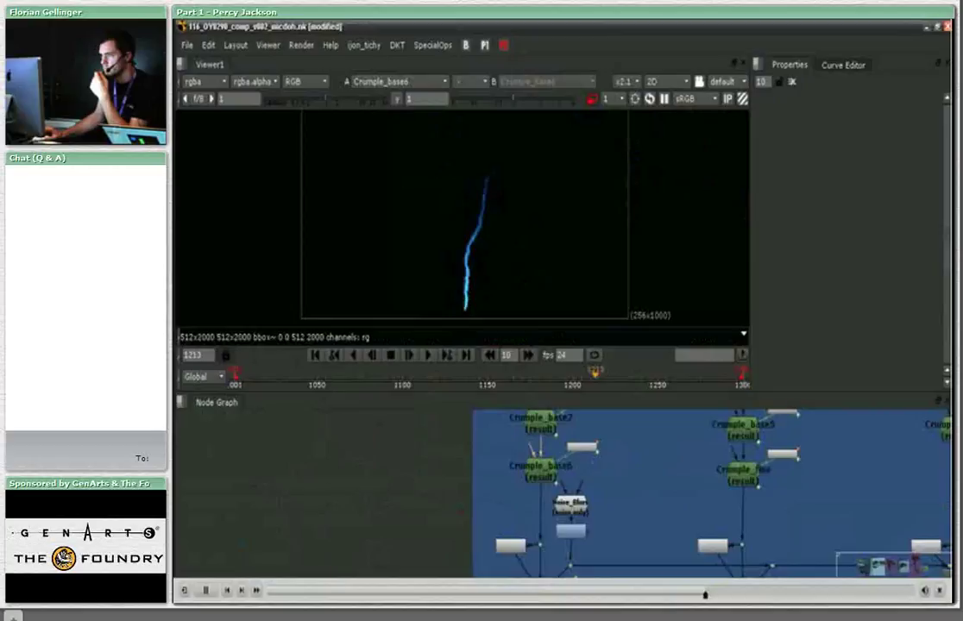
pyautogui.scroll(-3, 587, 537)
pyautogui.scroll(-2, 587, 537)
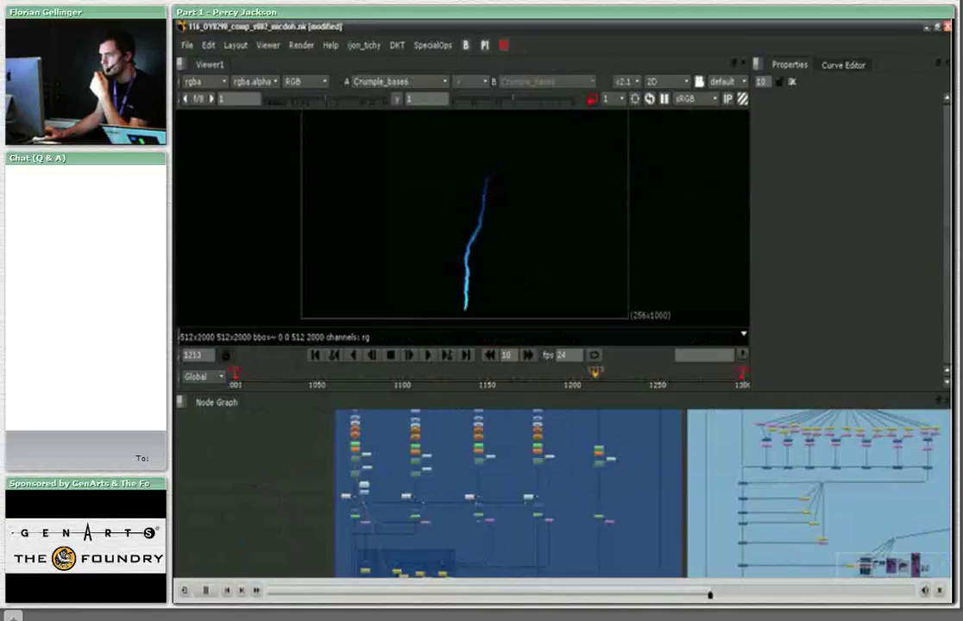
pyautogui.scroll(4, 378, 521)
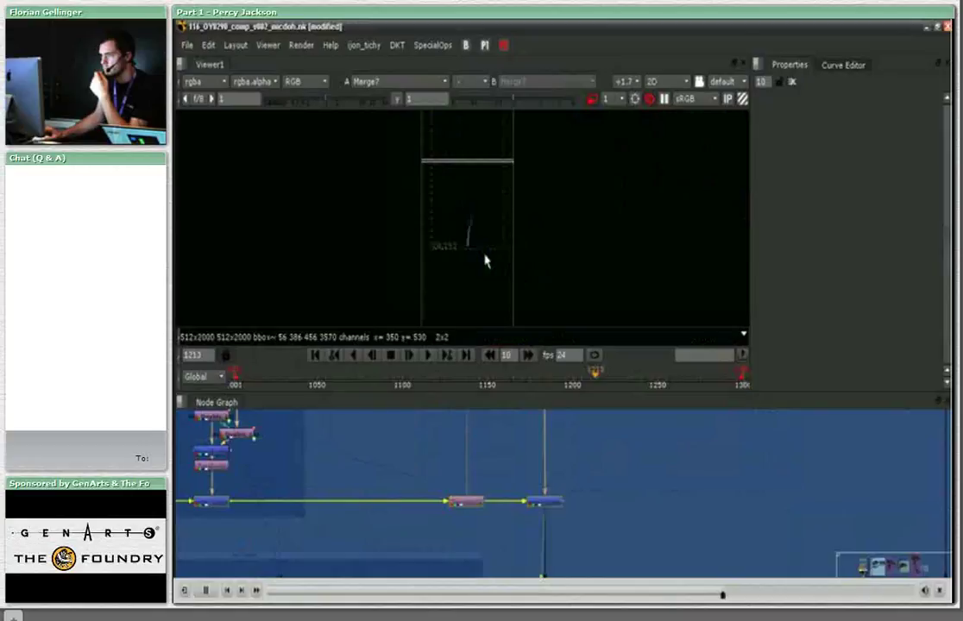
# Examine the Read1 lightning strip in a maximized viewer and restore the full workspace layout.
pyautogui.press('space')
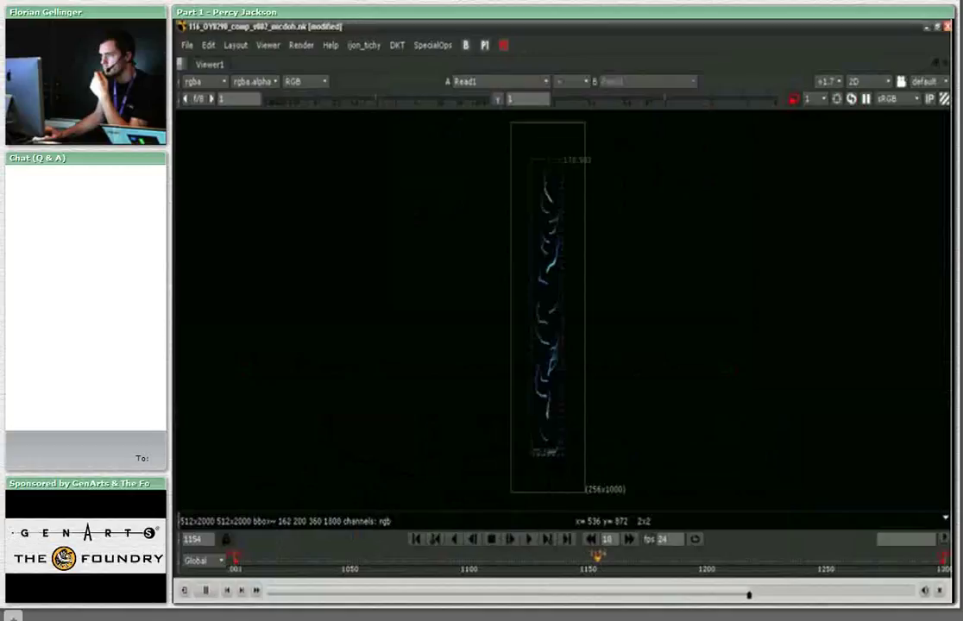
pyautogui.scroll(-1, 589, 332)
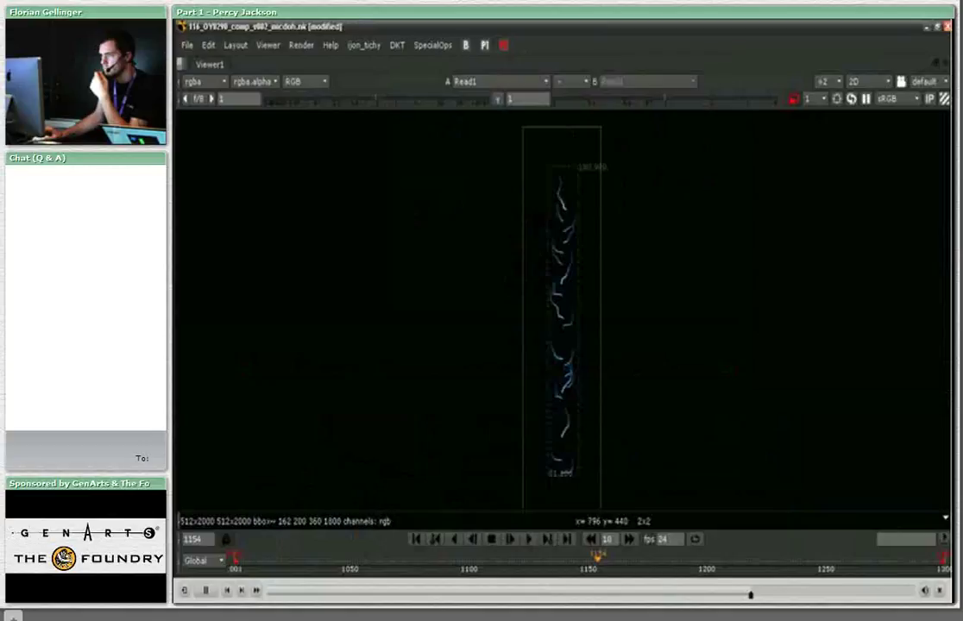
pyautogui.press('space')
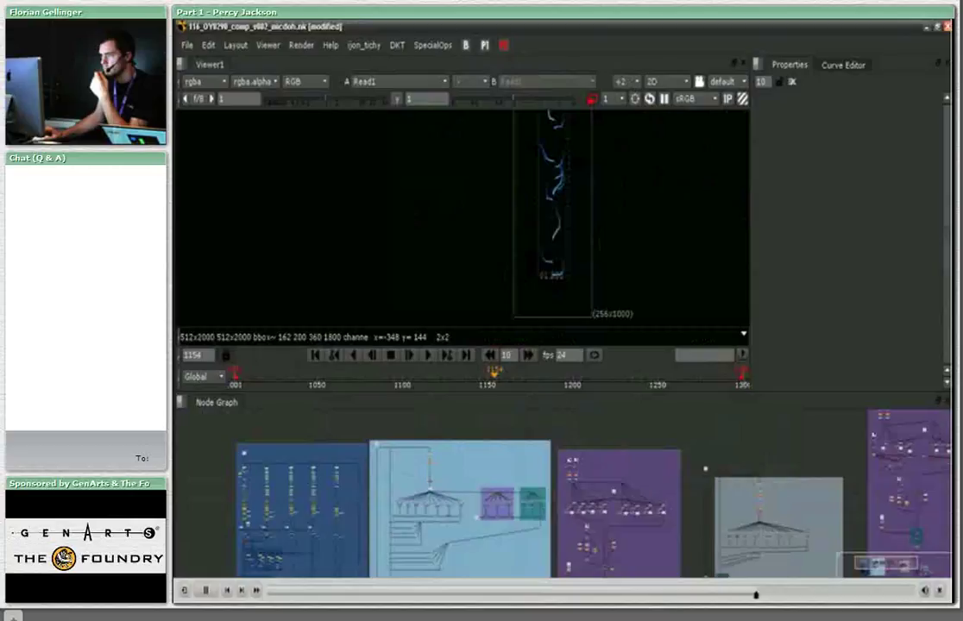
# Review the Motion/Shape, Branches and Glow parameters of the S_Zap_Papa7 node and display its bolt.
pyautogui.scroll(10, 380, 444)
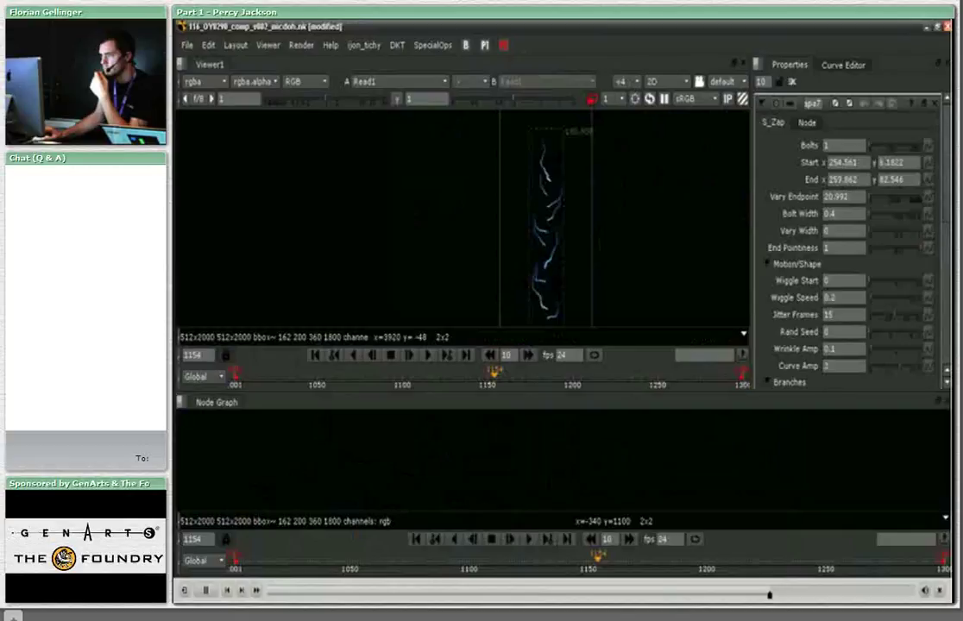
pyautogui.scroll(-5, 945, 219)
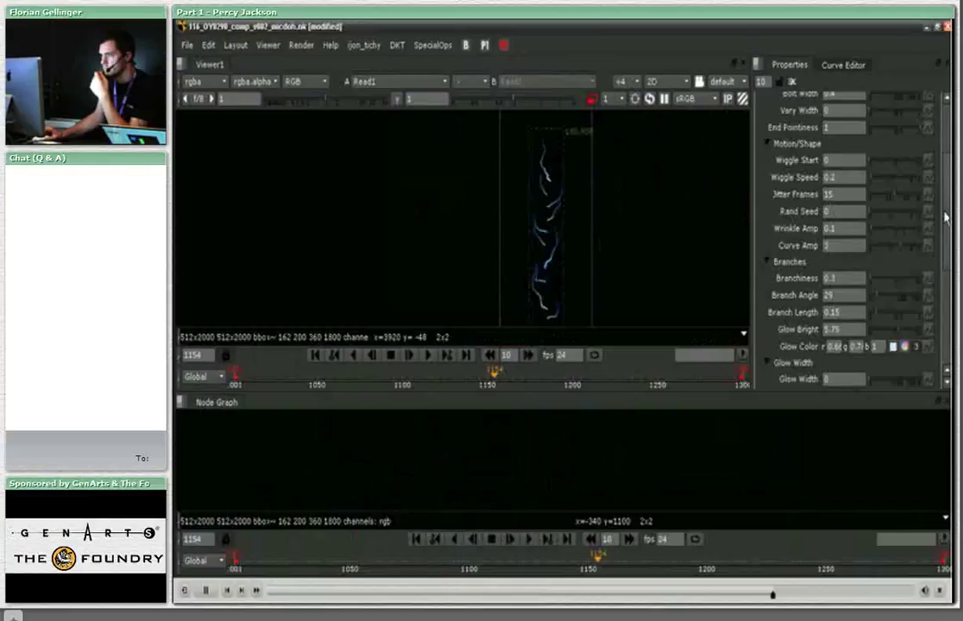
pyautogui.scroll(-1, 945, 218)
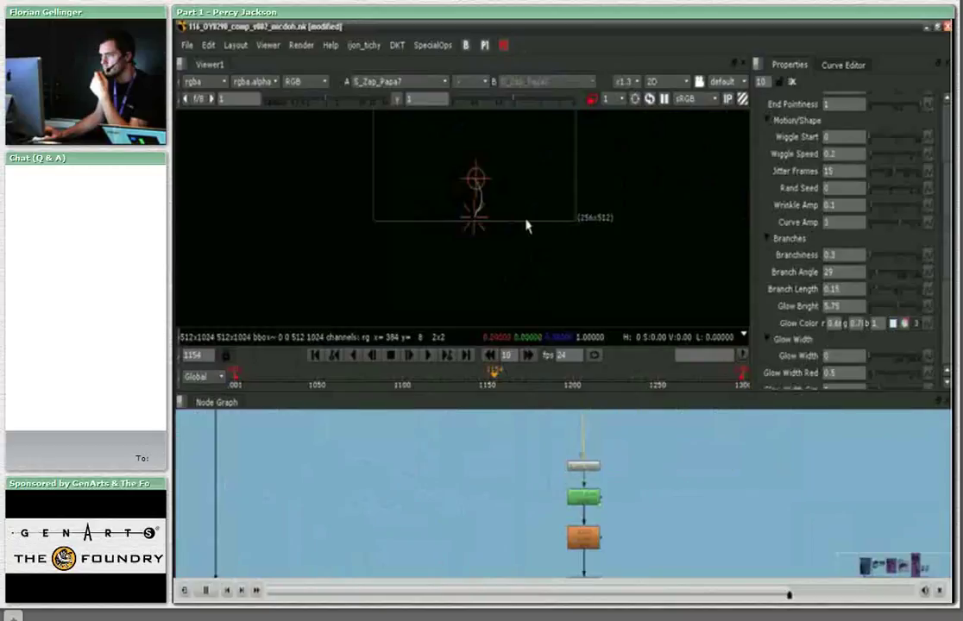
# Play back the S_Zap_Papa7 bolt close up and set its Jitter Frames to 2.
pyautogui.scroll(4, 531, 228)
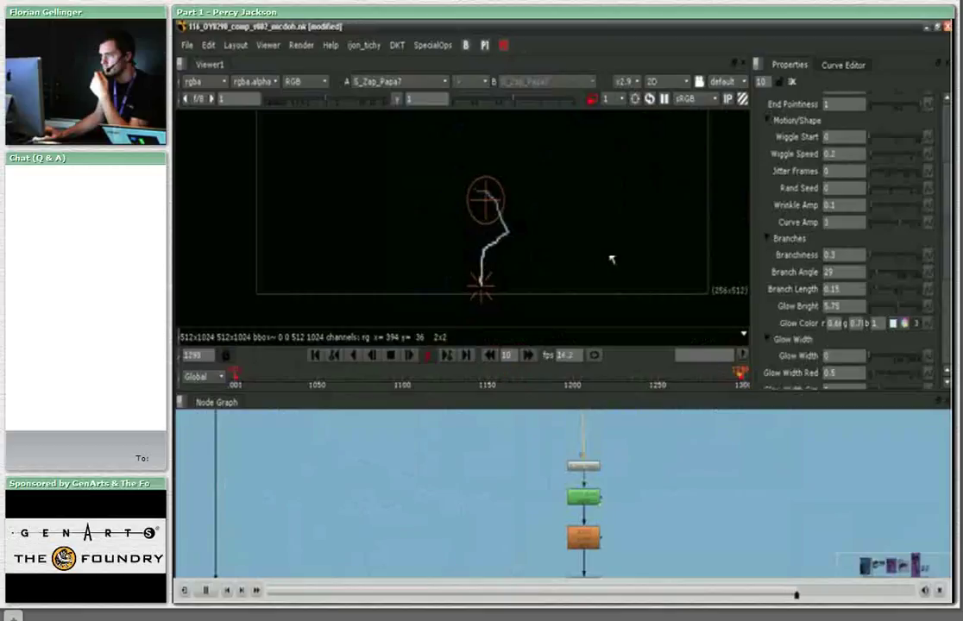
pyautogui.moveTo(607, 256); pyautogui.dragTo(616, 245, button='middle')
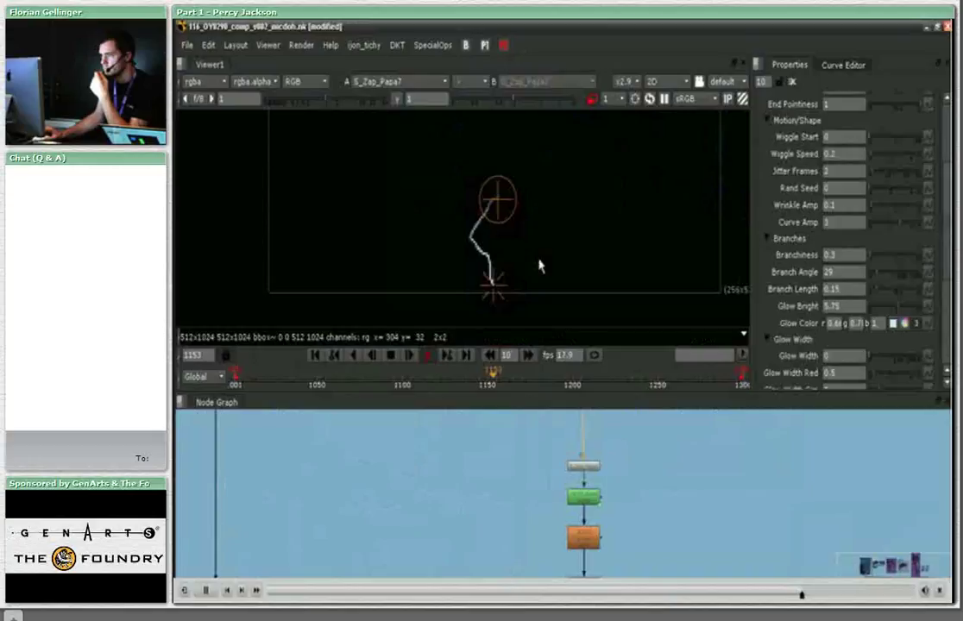
pyautogui.moveTo(539, 266); pyautogui.dragTo(533, 273, button='middle')
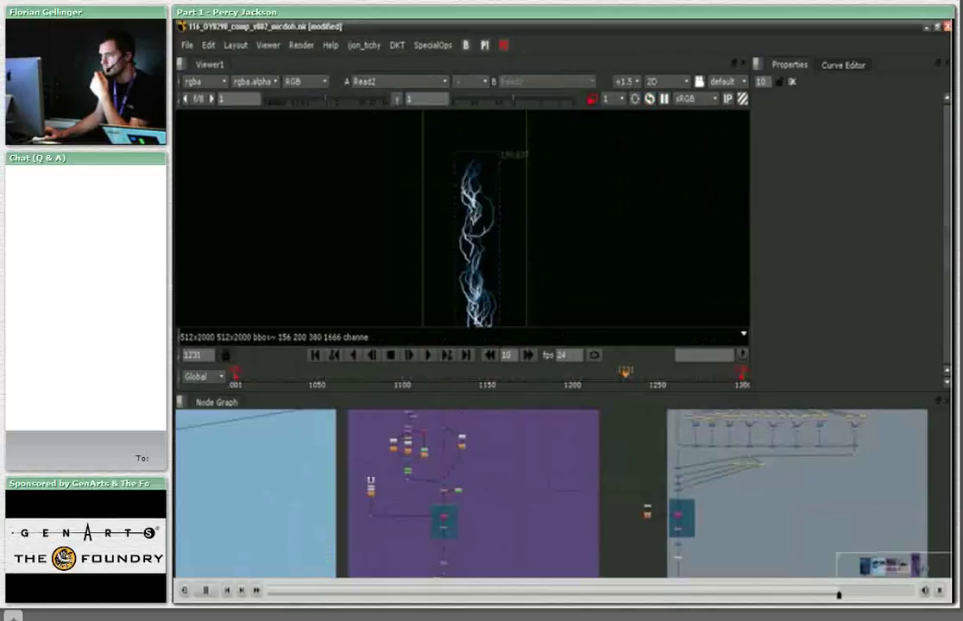
# Display the Gen_Wave_Mid1 stripe pattern in the glint-zaps group and play it back.
pyautogui.scroll(4, 349, 483)
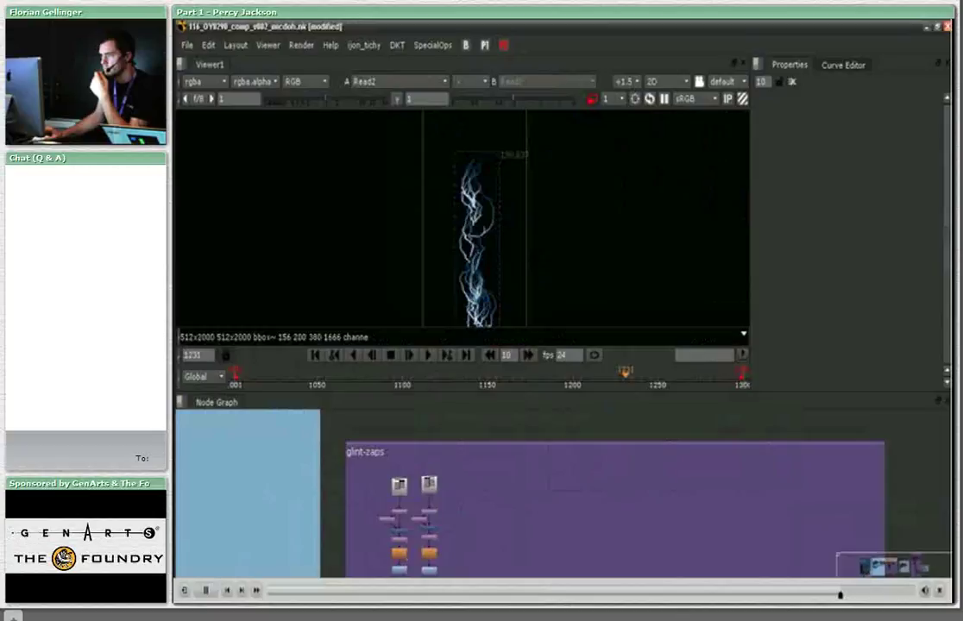
pyautogui.scroll(3, 392, 543)
pyautogui.click(403, 440)
pyautogui.press('1')
pyautogui.scroll(2, 503, 207)
pyautogui.moveTo(504, 324)
pyautogui.mouseDown(button='middle')
pyautogui.moveTo(503, 207)
pyautogui.moveTo(508, 312)
pyautogui.mouseUp(button='middle')
pyautogui.press('l')
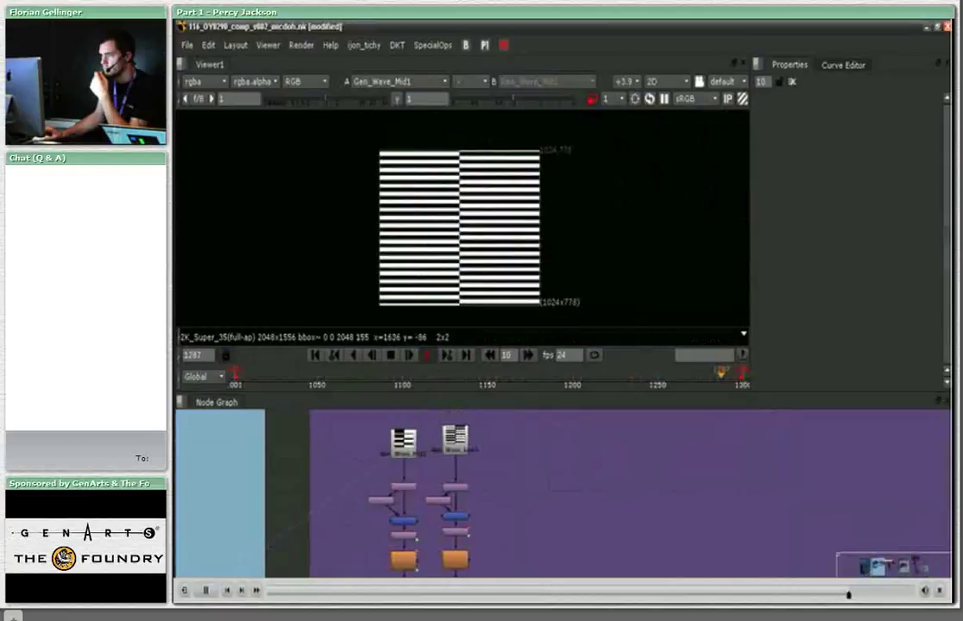
# Compare the blurred outputs of the two wave-pattern chains, Blur42 and Blur52, in the viewer.
pyautogui.click(403, 561)
pyautogui.press('1')
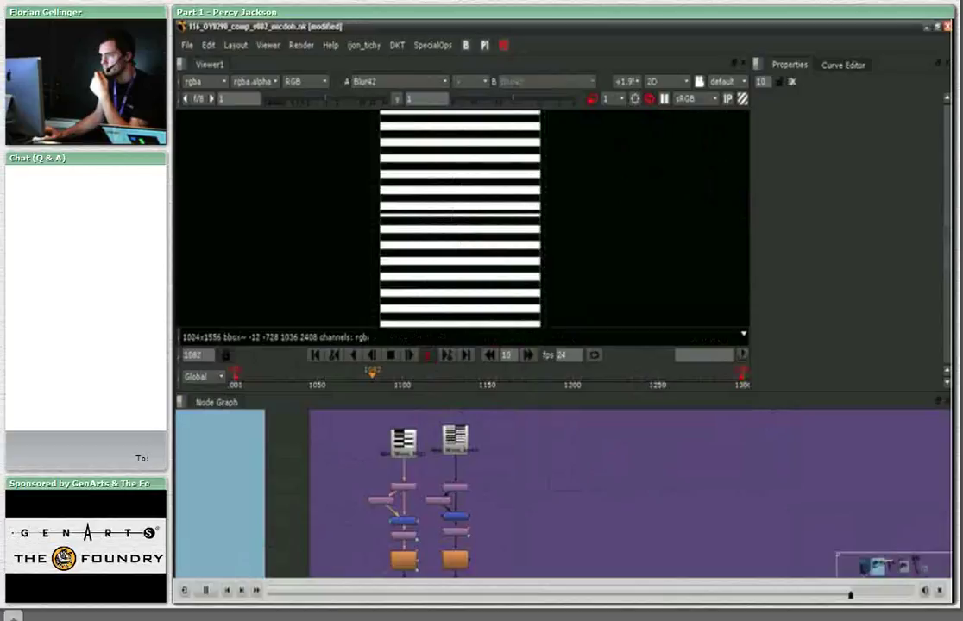
pyautogui.press('1')
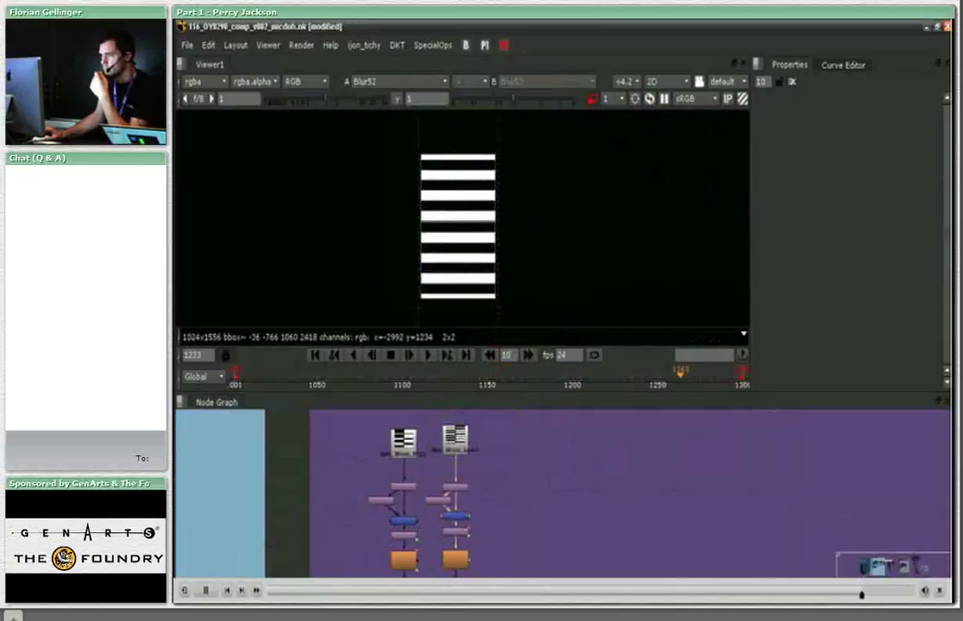
# Inspect the S_Zap bolt feeding Waves1, display the Waves1 distorted result and play it back.
pyautogui.scroll(-2, 546, 530)
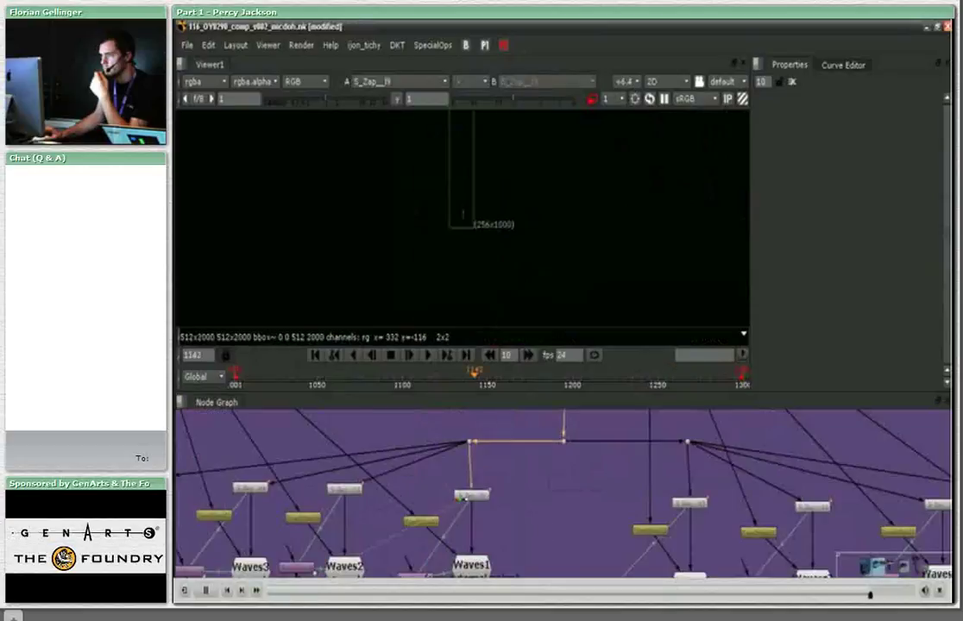
pyautogui.scroll(8, 465, 214)
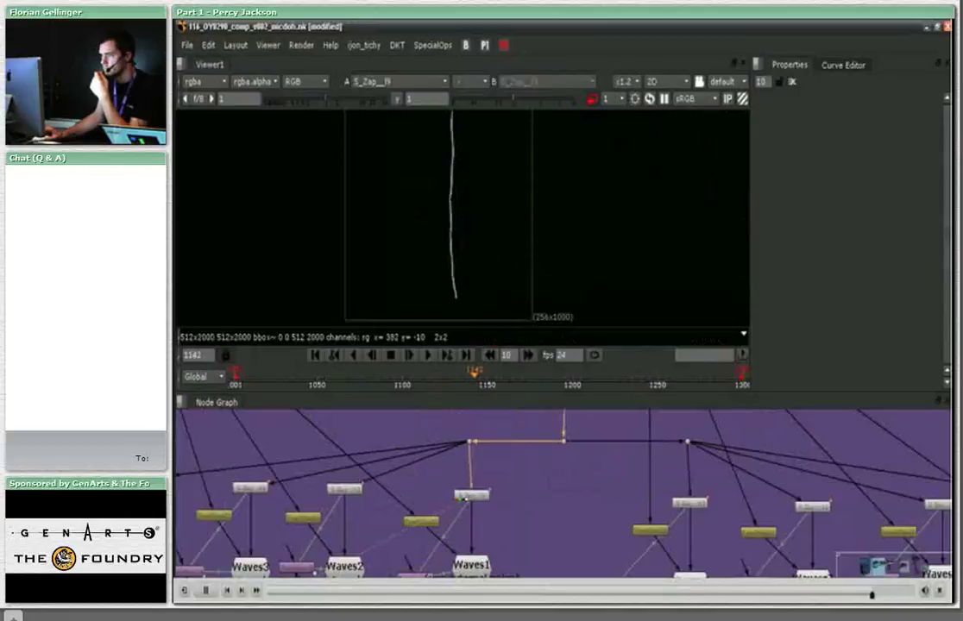
pyautogui.moveTo(471, 553); pyautogui.dragTo(464, 445, button='middle')
pyautogui.click(464, 458)
pyautogui.press('1')
pyautogui.scroll(-2, 509, 304)
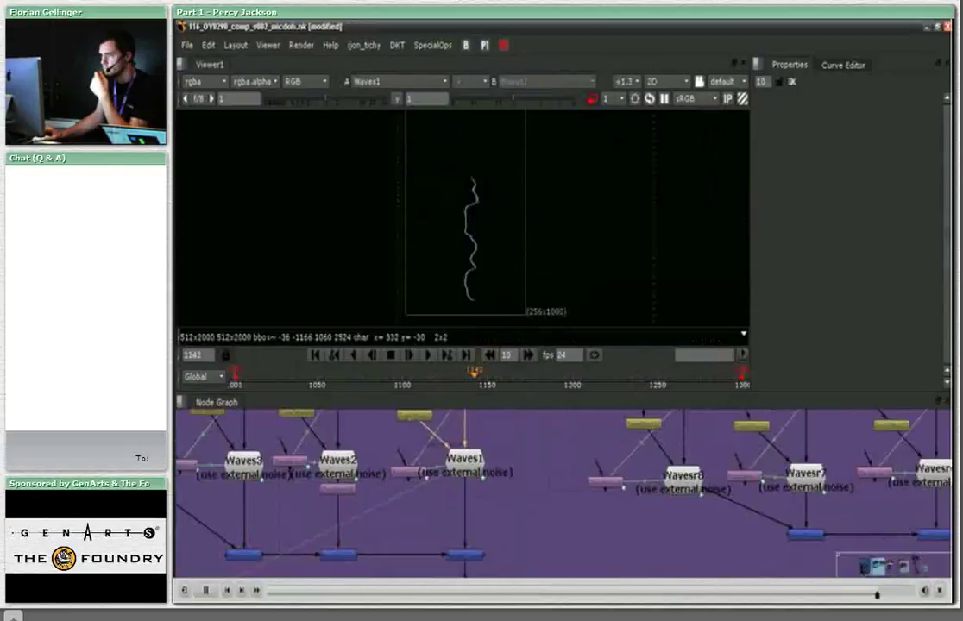
pyautogui.press('l')
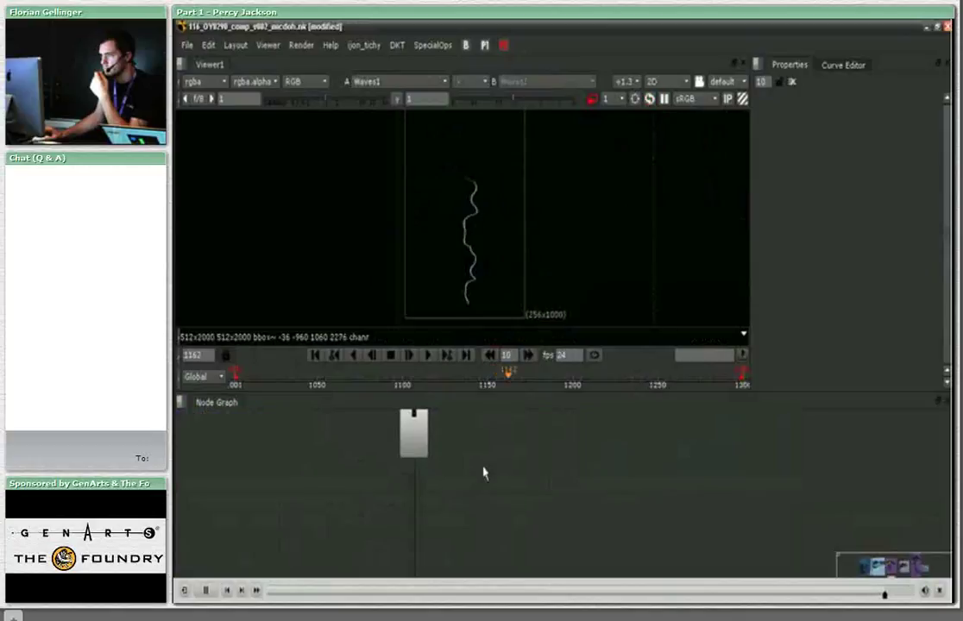
# Display the pre-rendered lightning clip Read3 and inspect its bolts close up at frame 1162.
pyautogui.moveTo(484, 473); pyautogui.dragTo(538, 552, button='middle')
pyautogui.press('1')
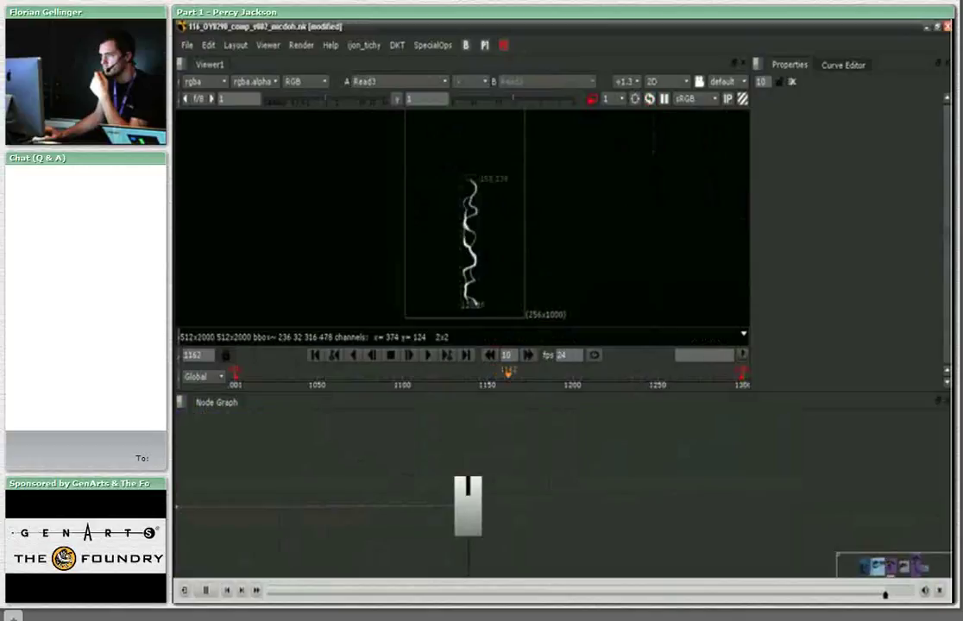
pyautogui.scroll(2, 493, 283)
pyautogui.moveTo(538, 229); pyautogui.dragTo(543, 271, button='middle')
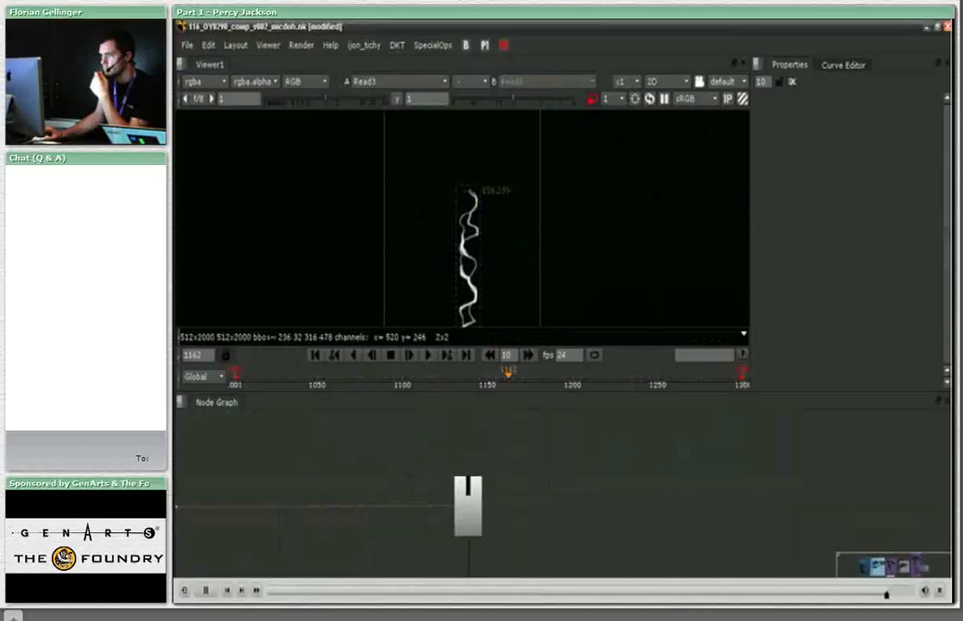
pyautogui.scroll(-1, 604, 215)
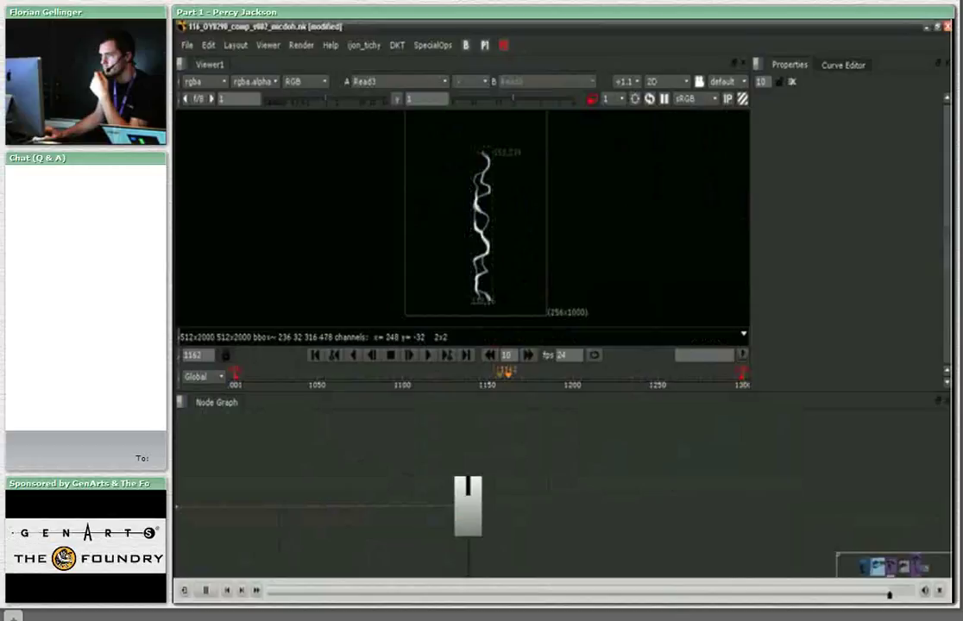
# Scrub through the Read3 clip to compare the bolt shapes on different frames, stopping at frame 1110.
pyautogui.moveTo(508, 373); pyautogui.dragTo(612, 380)
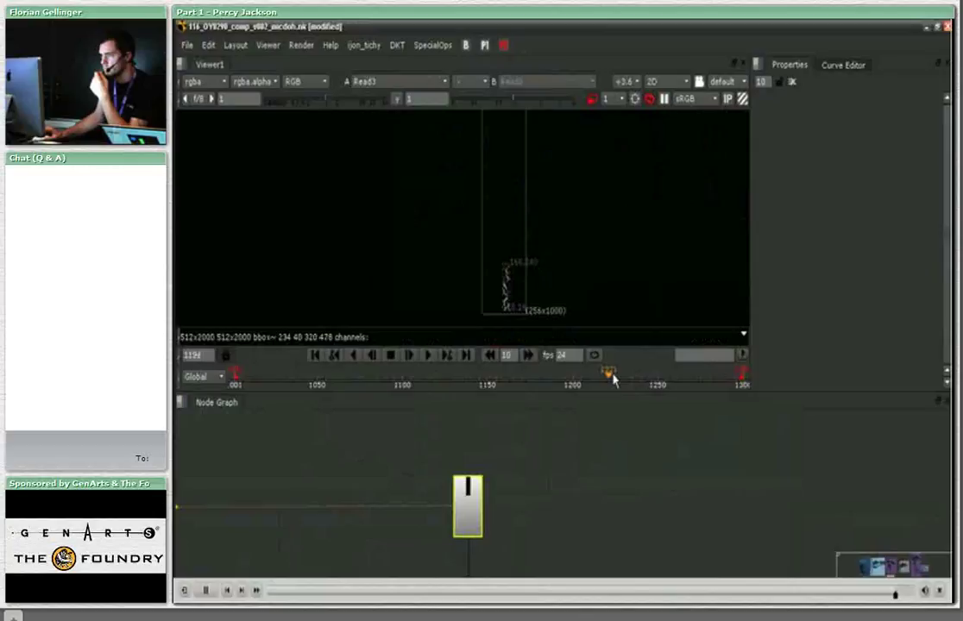
pyautogui.moveTo(612, 380); pyautogui.dragTo(395, 377)
pyautogui.scroll(2, 564, 247)
pyautogui.moveTo(433, 268); pyautogui.dragTo(457, 324, button='middle')
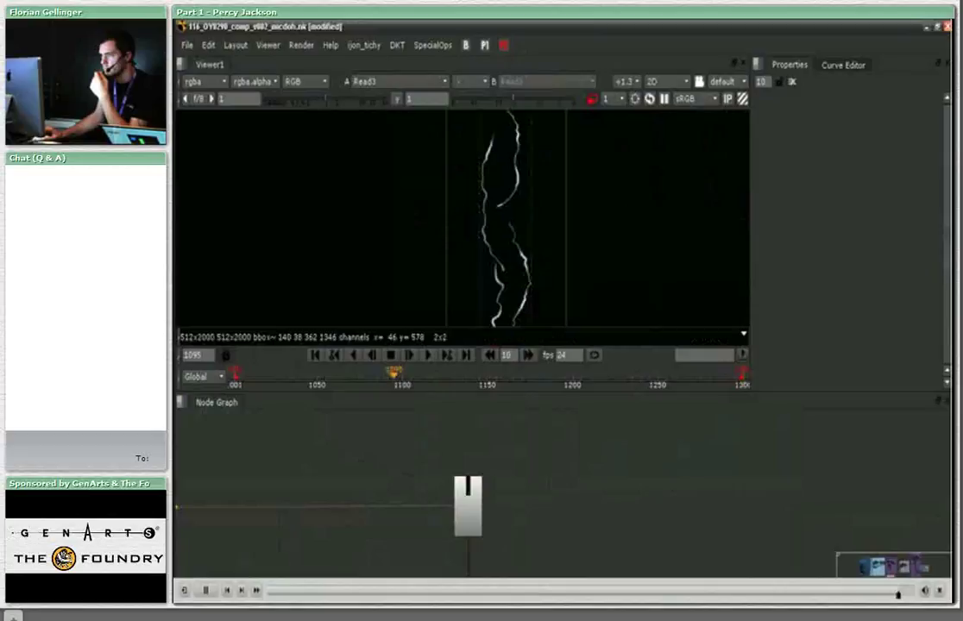
pyautogui.moveTo(395, 377); pyautogui.dragTo(423, 381)
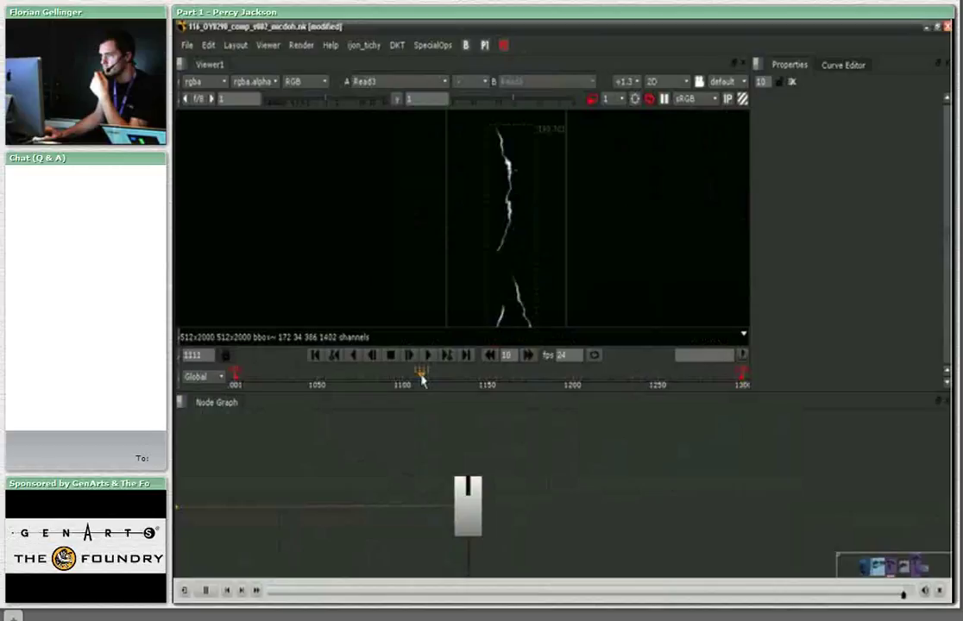
pyautogui.moveTo(423, 380); pyautogui.dragTo(420, 378)
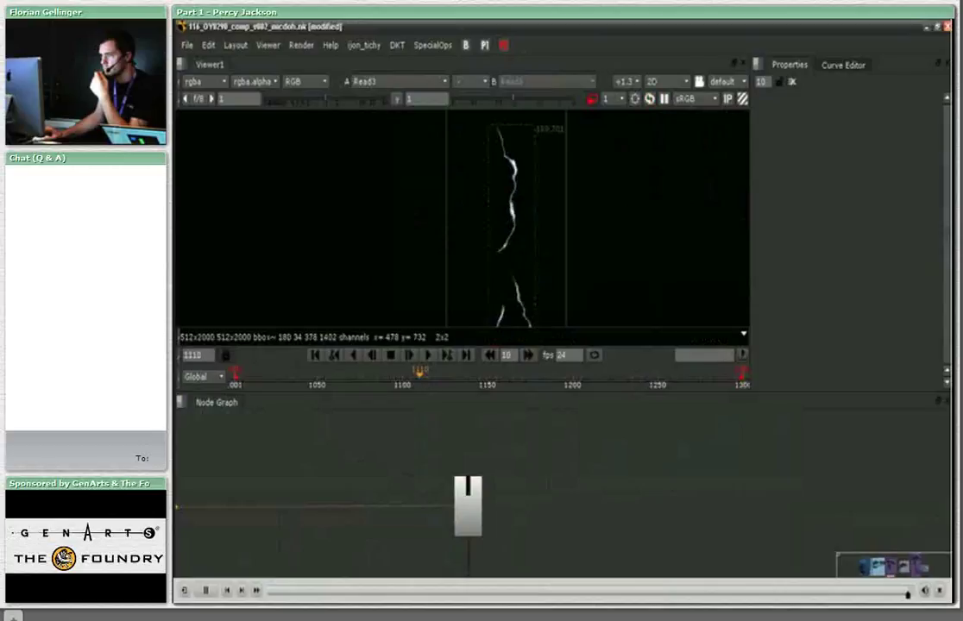
# Look over the running-zaps group, viewing Merge92 and Merge77, and scrub to frame 1121.
pyautogui.scroll(-3, 483, 492)
pyautogui.press('1')
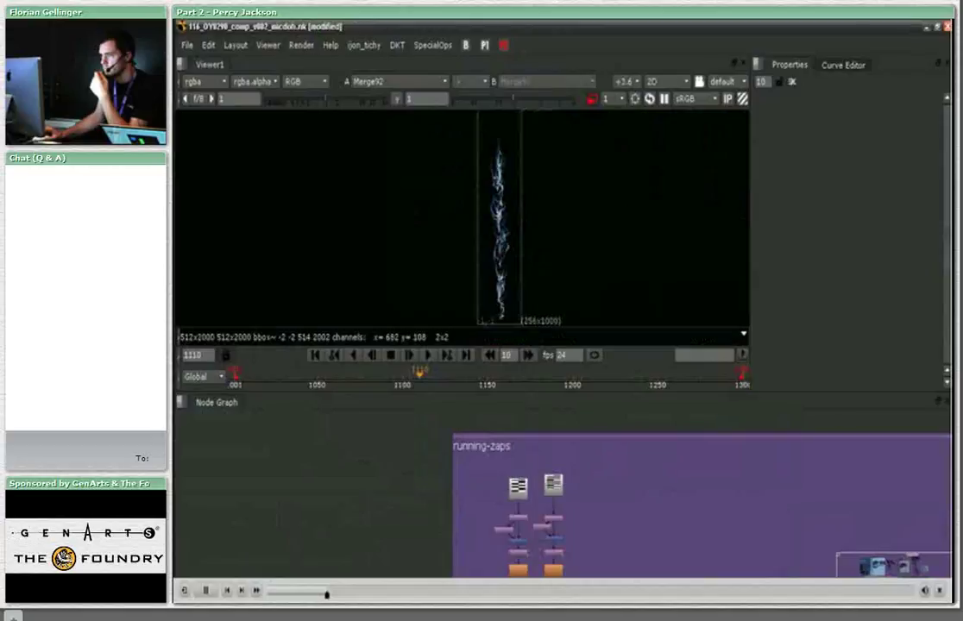
pyautogui.click(434, 379)
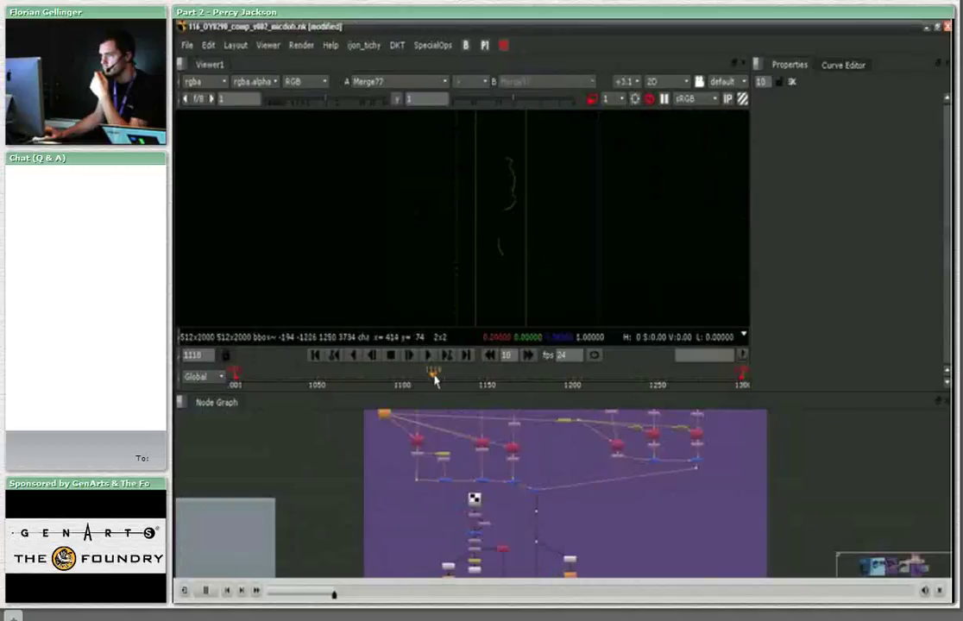
pyautogui.moveTo(434, 379); pyautogui.dragTo(439, 379)
pyautogui.moveTo(457, 436); pyautogui.dragTo(491, 547, button='middle')
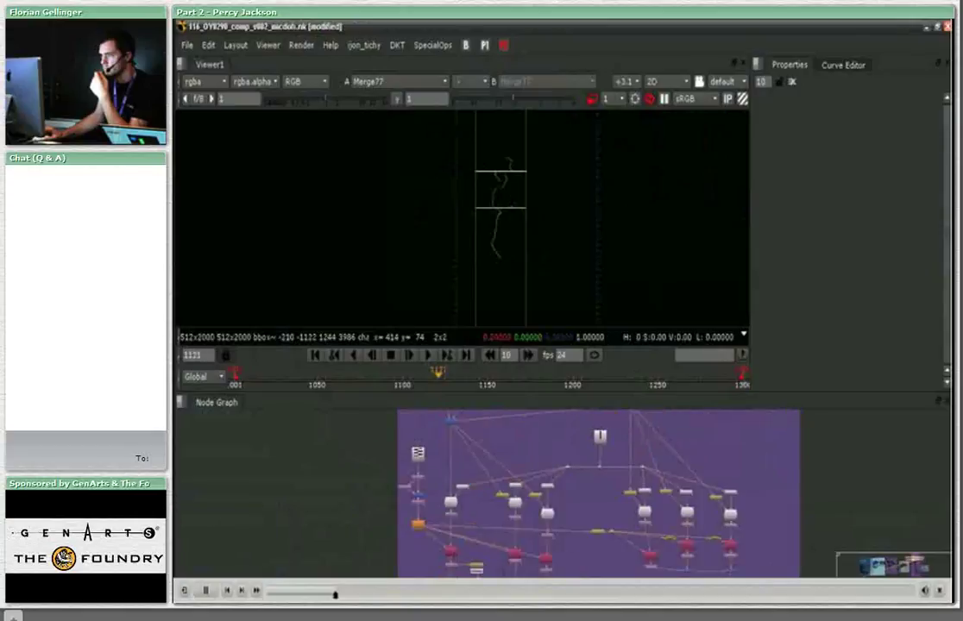
pyautogui.moveTo(516, 466); pyautogui.dragTo(520, 508, button='middle')
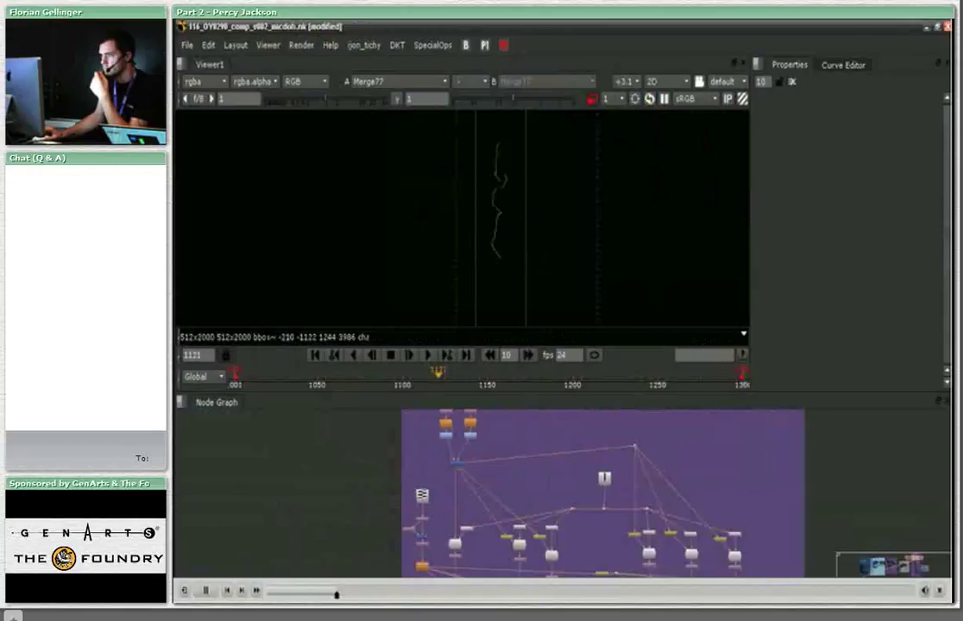
pyautogui.moveTo(622, 569); pyautogui.dragTo(590, 414, button='middle')
pyautogui.moveTo(590, 516); pyautogui.dragTo(583, 450, button='middle')
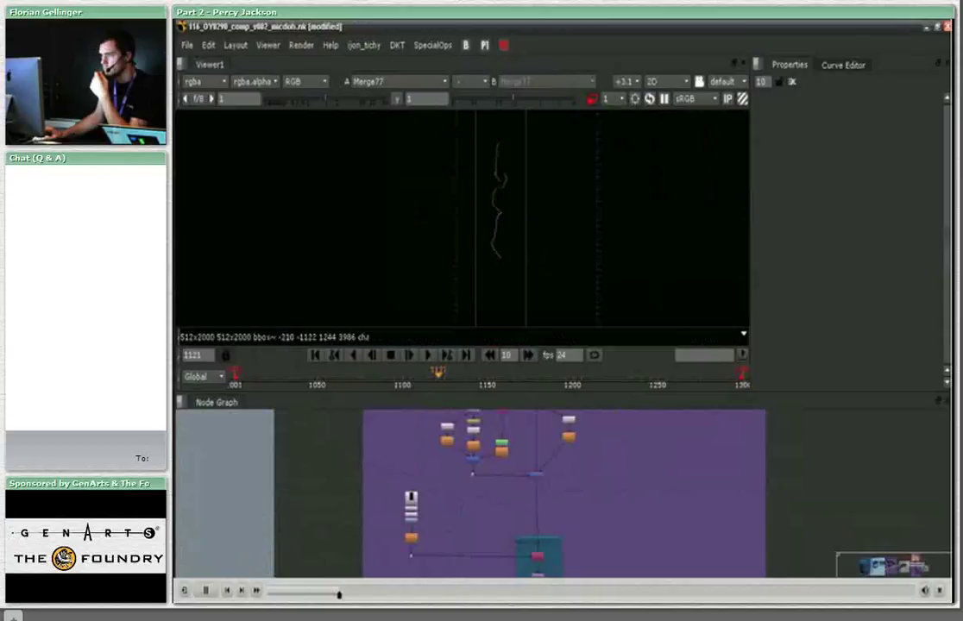
# Display the Crumple_base8 distortion in the running-zaps group at frame 1121.
pyautogui.click(537, 556)
pyautogui.press('1')
pyautogui.moveTo(537, 556); pyautogui.dragTo(512, 349, button='middle')
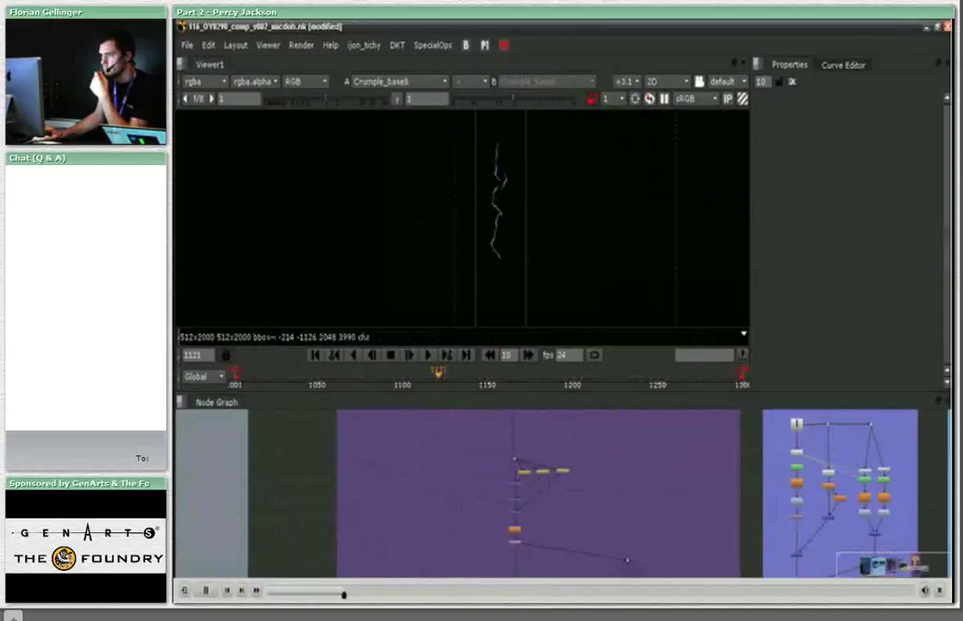
# Display the Crop22 output further down the running-zaps chain and examine the crumpled bolts.
pyautogui.moveTo(514, 542); pyautogui.dragTo(510, 478, button='middle')
pyautogui.click(510, 477)
pyautogui.press('1')
pyautogui.moveTo(550, 535); pyautogui.dragTo(537, 453, button='middle')
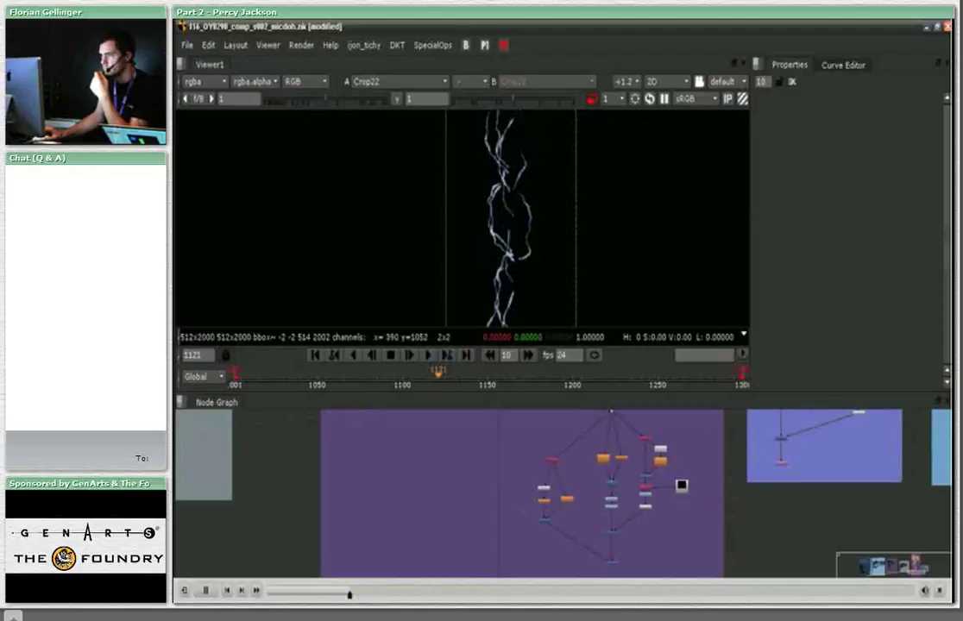
pyautogui.moveTo(538, 250); pyautogui.dragTo(555, 231, button='middle')
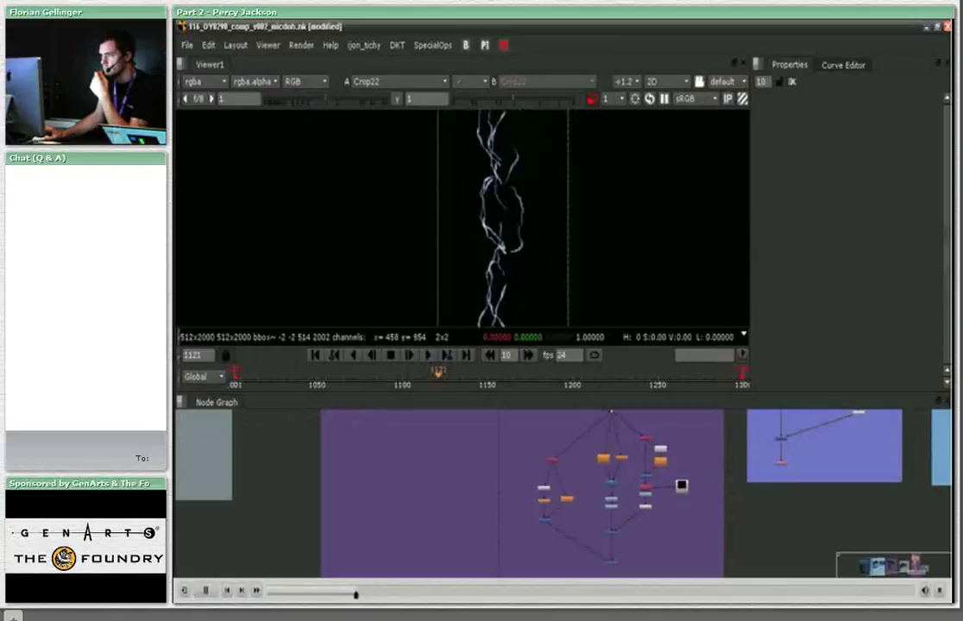
pyautogui.scroll(-1, 542, 211)
pyautogui.scroll(-2, 613, 500)
# Display Merge94 below the running-zaps group and examine the combined lightning along its length.
pyautogui.moveTo(612, 500); pyautogui.dragTo(598, 413, button='middle')
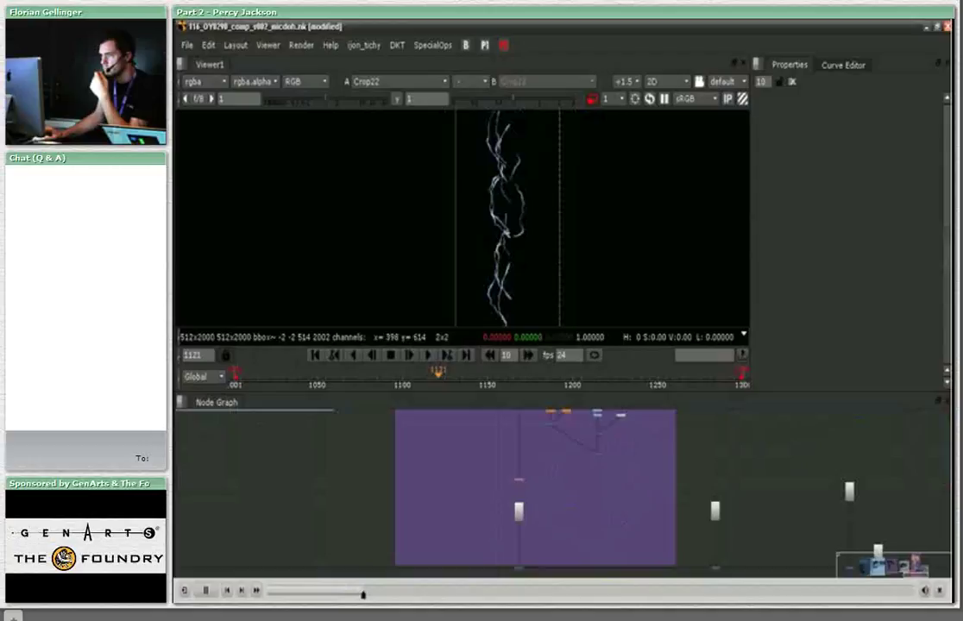
pyautogui.moveTo(539, 543); pyautogui.dragTo(538, 518, button='middle')
pyautogui.click(518, 543)
pyautogui.press('1')
pyautogui.scroll(-1, 576, 224)
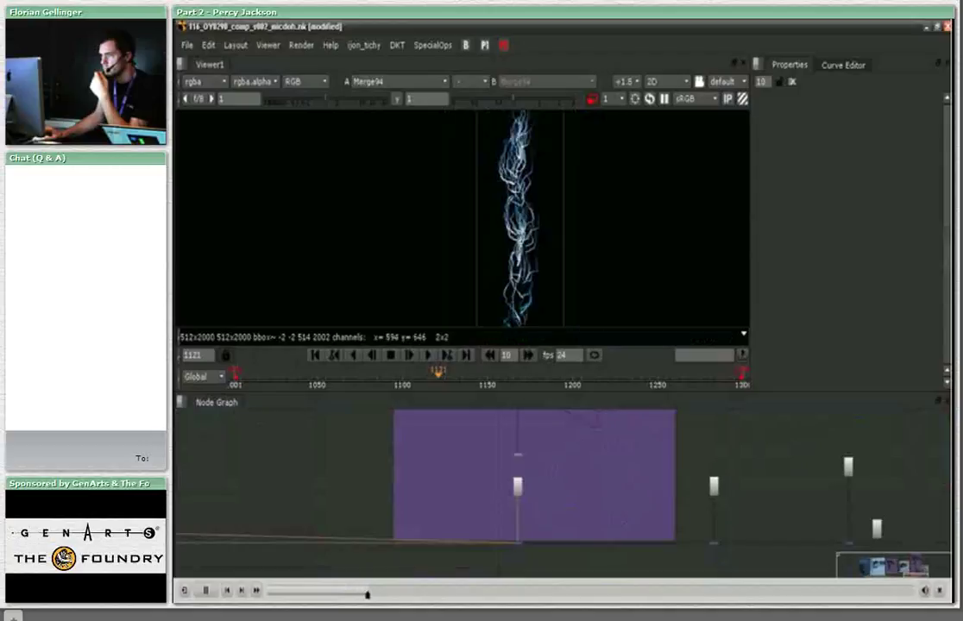
pyautogui.moveTo(578, 301); pyautogui.dragTo(556, 218, button='middle')
pyautogui.scroll(-2, 620, 493)
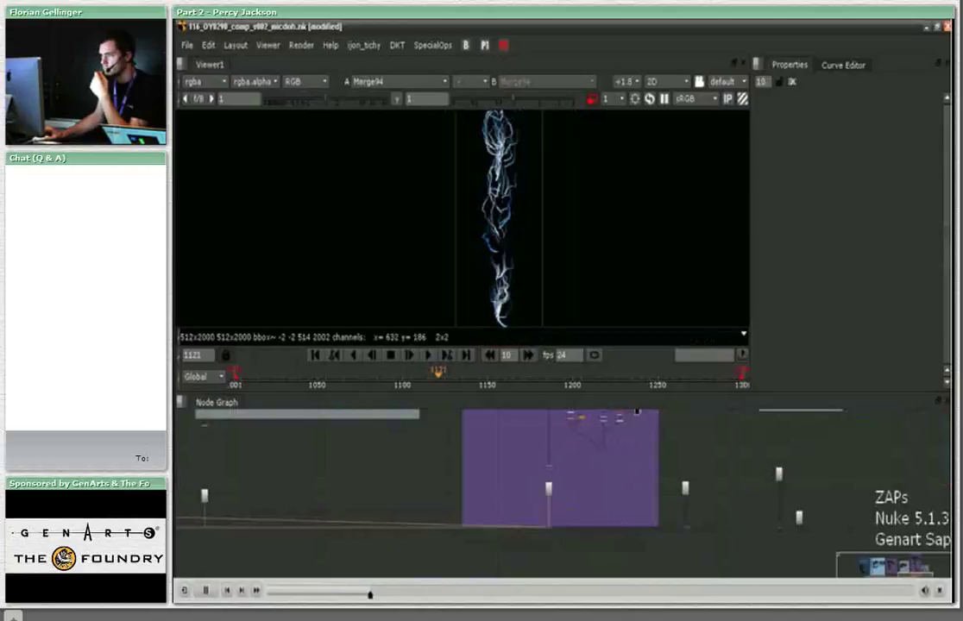
# Display Merge87 in the small violet group beside running-zaps and inspect its streak close up.
pyautogui.moveTo(620, 492); pyautogui.dragTo(515, 460, button='middle')
pyautogui.scroll(-1, 516, 460)
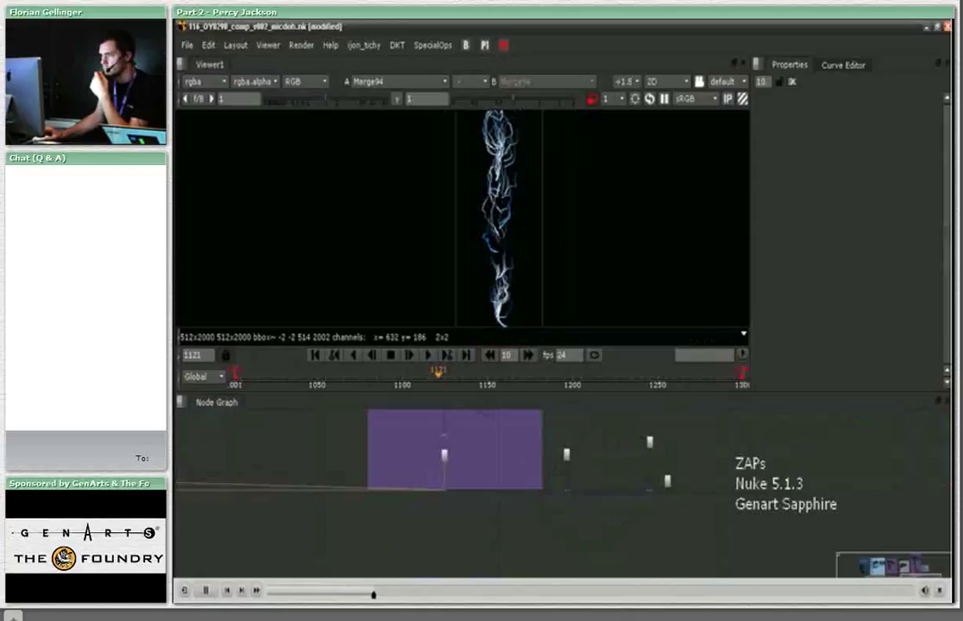
pyautogui.moveTo(216, 483); pyautogui.dragTo(530, 453, button='middle')
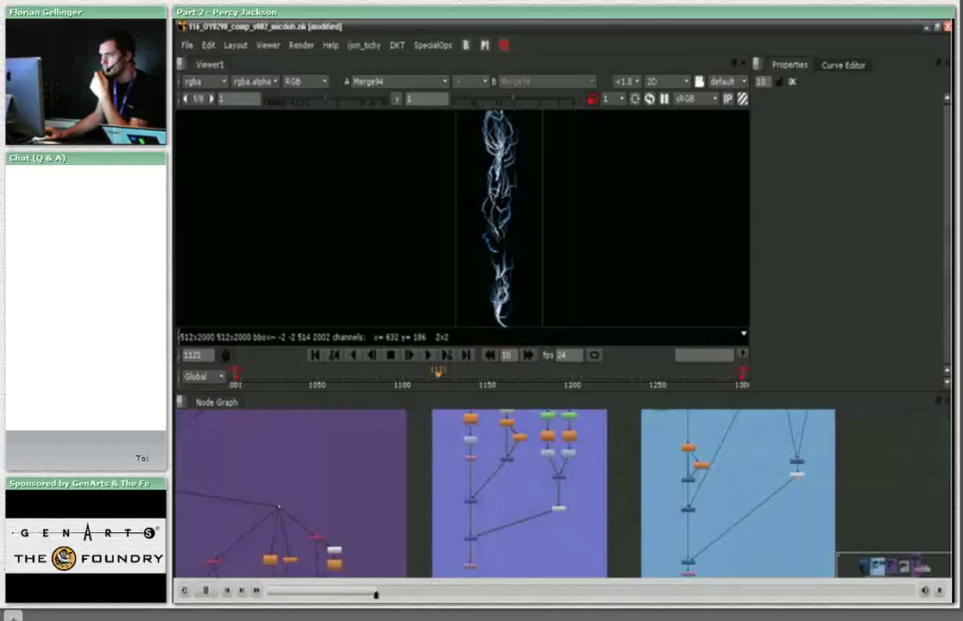
pyautogui.press('2')
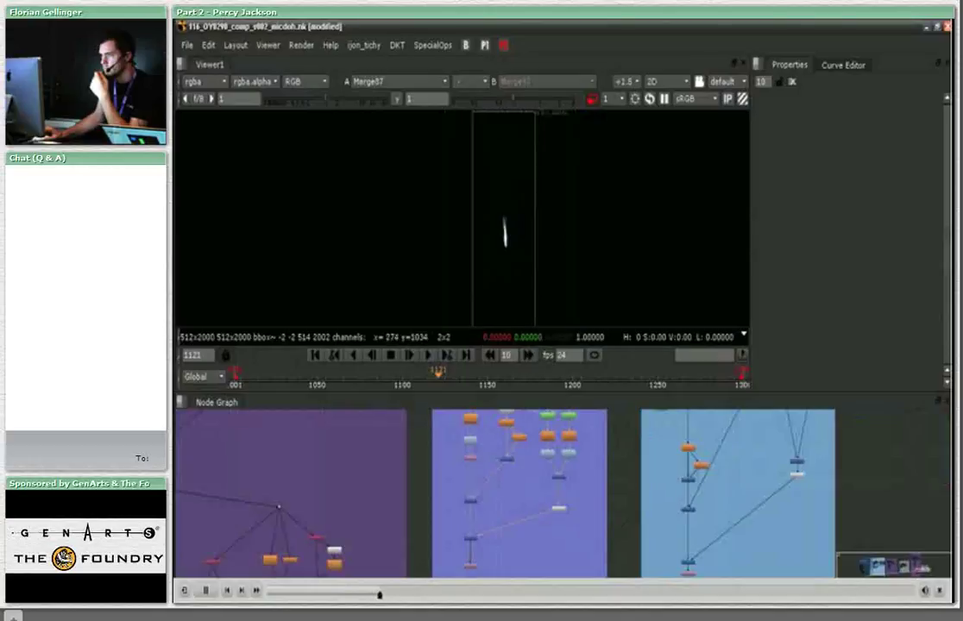
pyautogui.scroll(3, 507, 226)
pyautogui.moveTo(516, 453); pyautogui.dragTo(520, 531, button='middle')
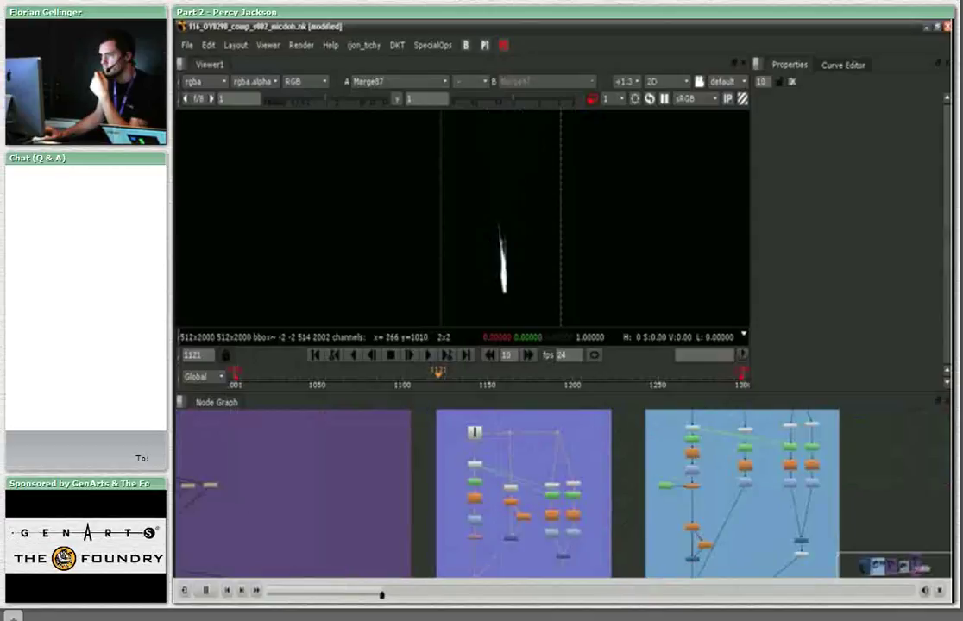
pyautogui.scroll(5, 530, 482)
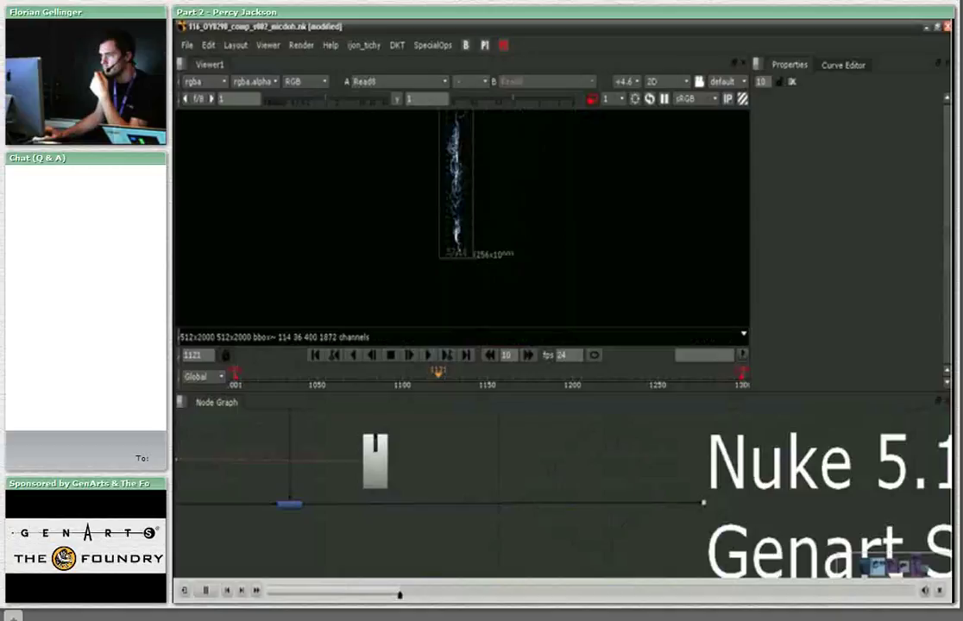
# Inspect the full-length Read8 lightning render against the overview of all node groups and play it back.
pyautogui.scroll(4, 505, 508)
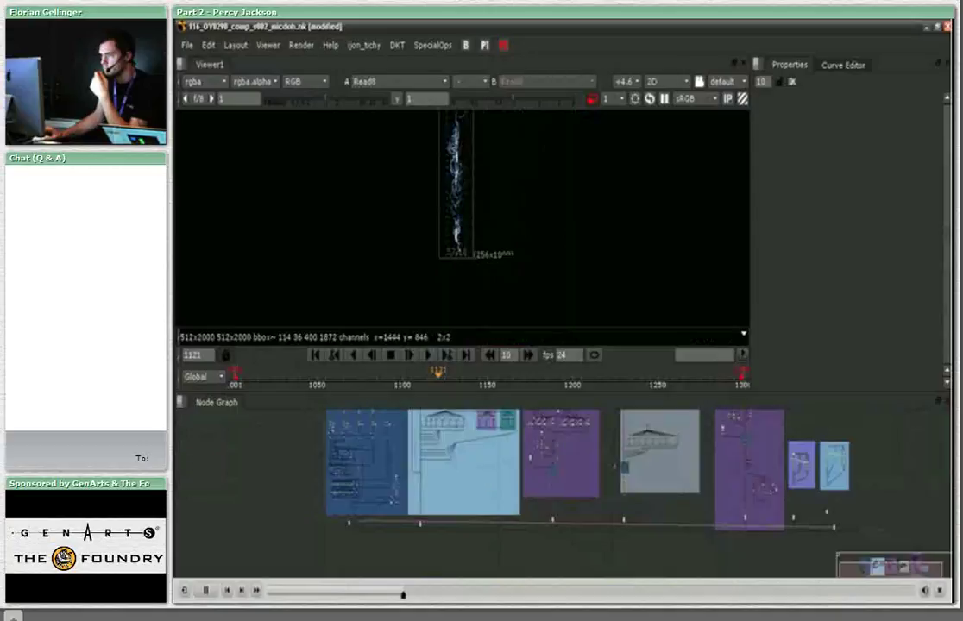
pyautogui.moveTo(451, 163); pyautogui.dragTo(462, 228, button='middle')
pyautogui.scroll(3, 463, 226)
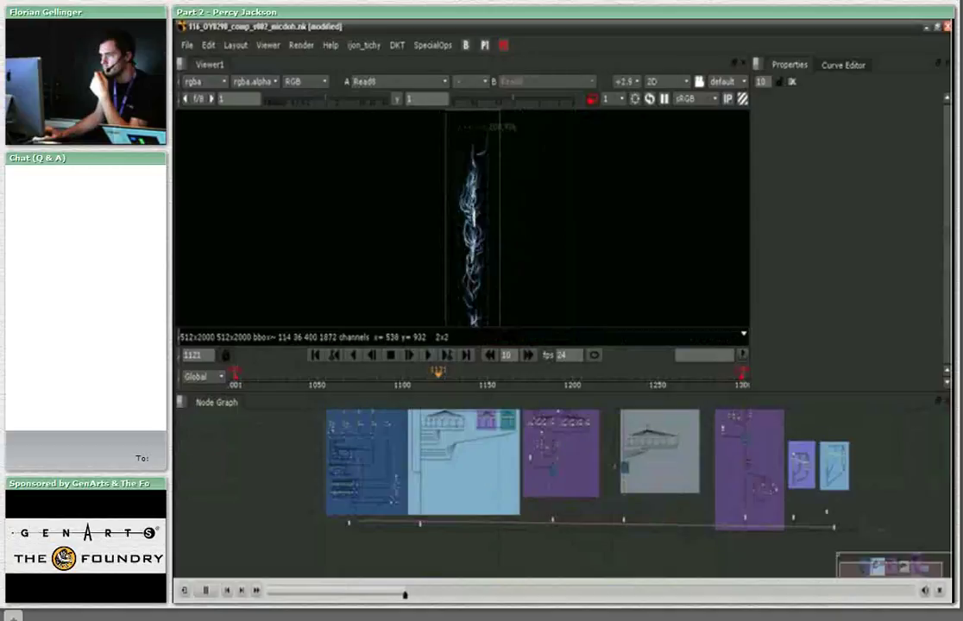
pyautogui.scroll(-2, 483, 216)
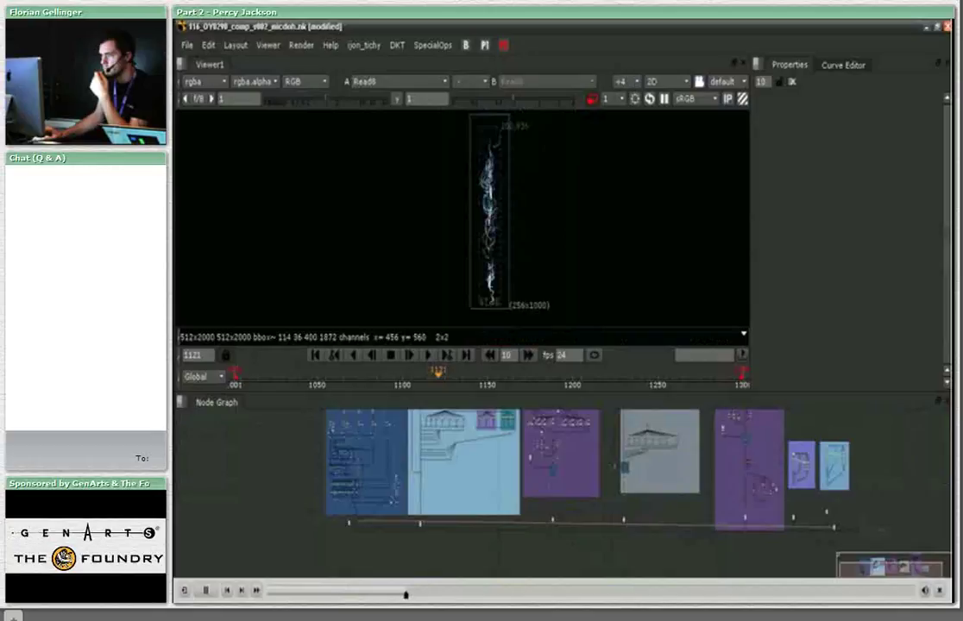
pyautogui.moveTo(505, 254); pyautogui.dragTo(487, 257, button='middle')
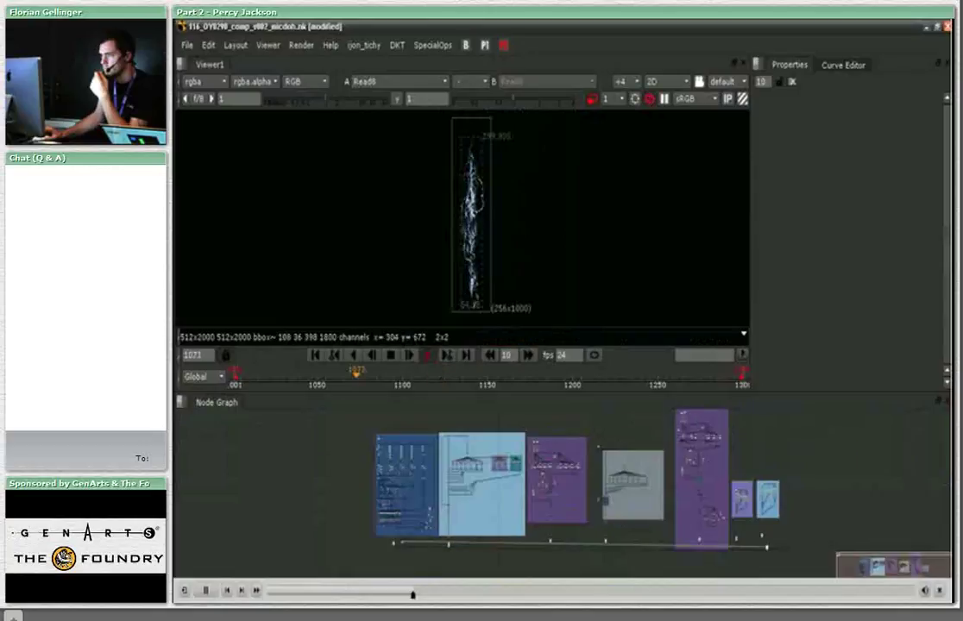
pyautogui.scroll(1, 501, 252)
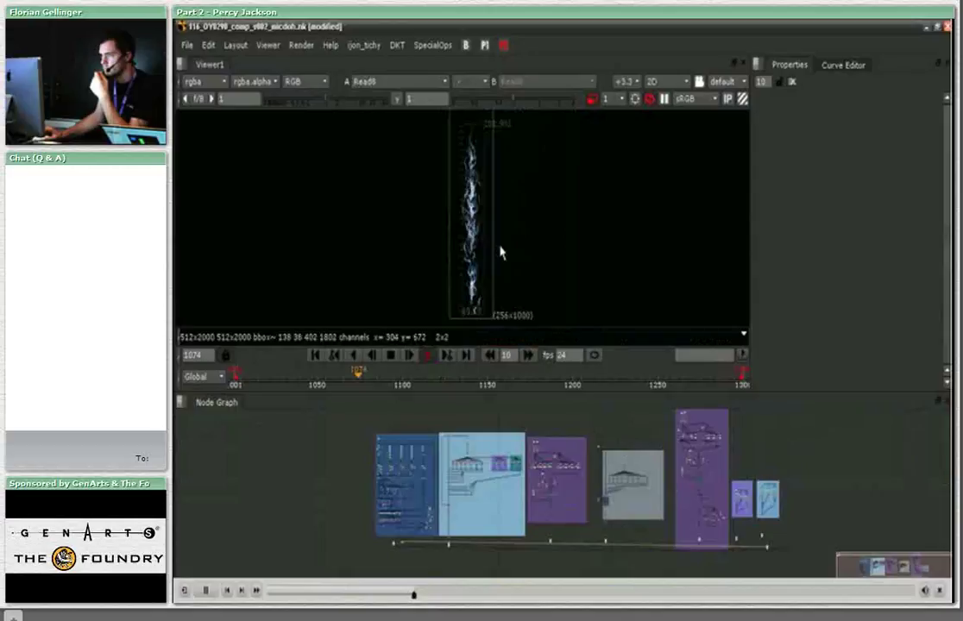
pyautogui.scroll(3, 501, 252)
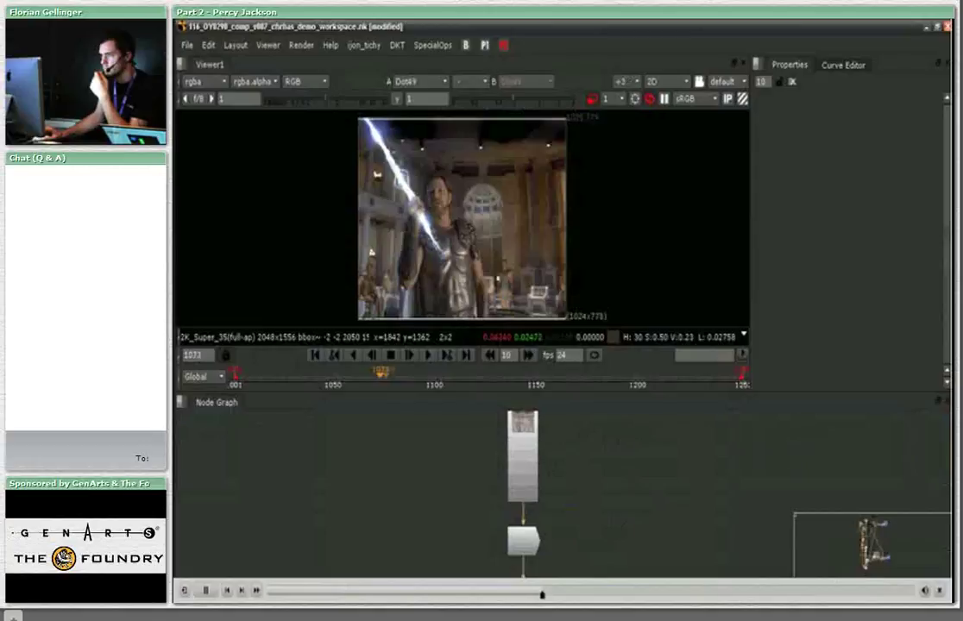
# Scrub the demo workspace composite of the man holding the lightning bolt, comparing its looks up to frame 1109.
pyautogui.moveTo(383, 376); pyautogui.dragTo(343, 377)
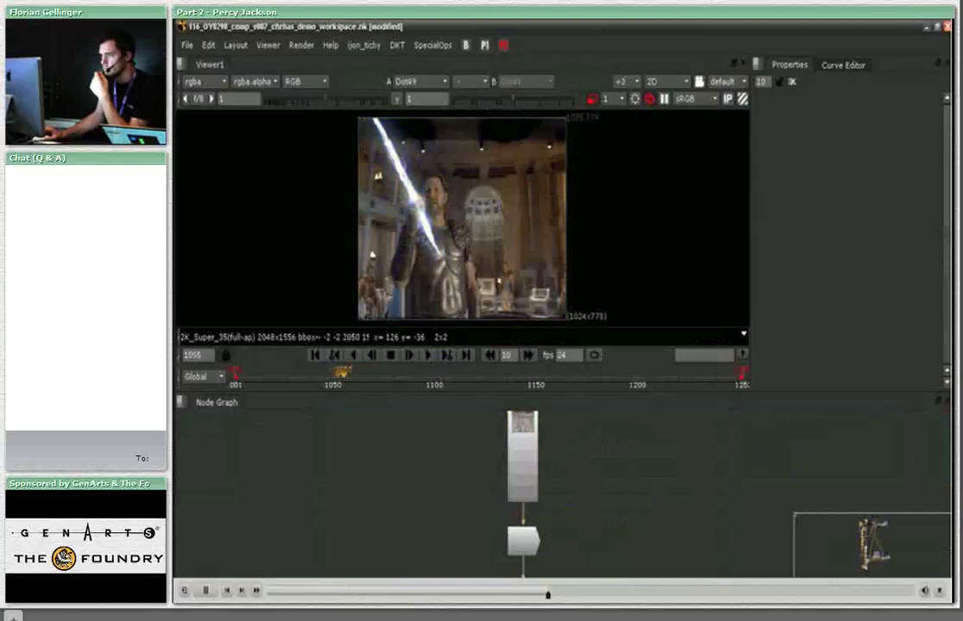
pyautogui.moveTo(342, 377); pyautogui.dragTo(305, 377)
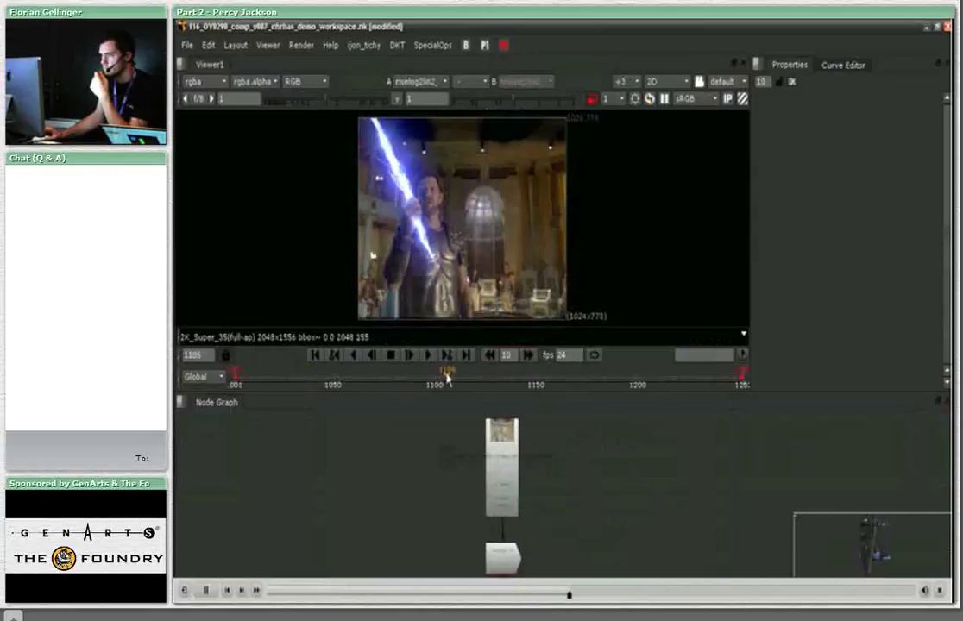
pyautogui.moveTo(447, 378); pyautogui.dragTo(451, 378)
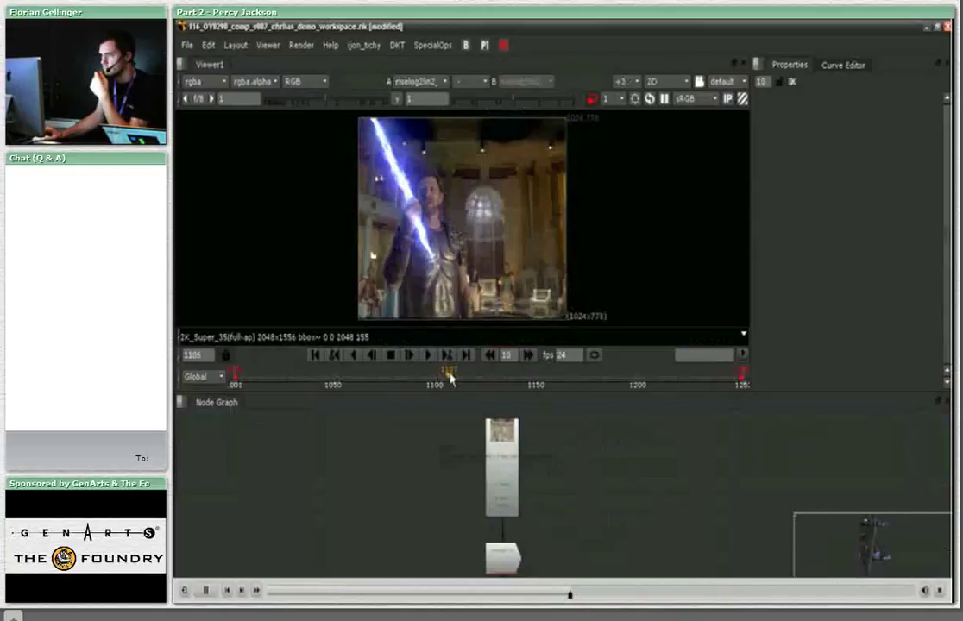
pyautogui.moveTo(450, 378); pyautogui.dragTo(453, 380)
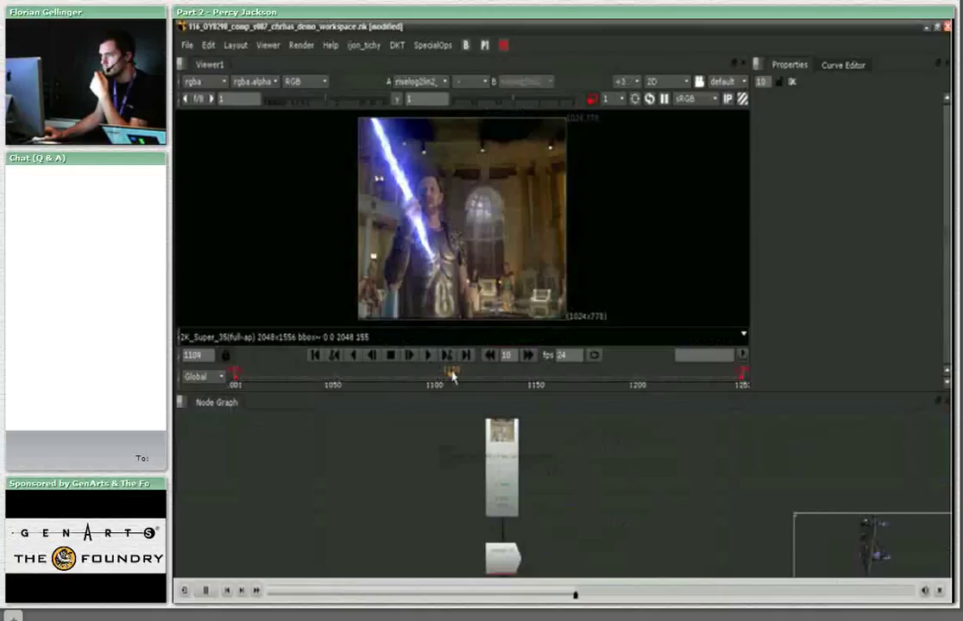
pyautogui.scroll(-2, 455, 447)
pyautogui.moveTo(449, 457); pyautogui.dragTo(446, 447, button='middle')
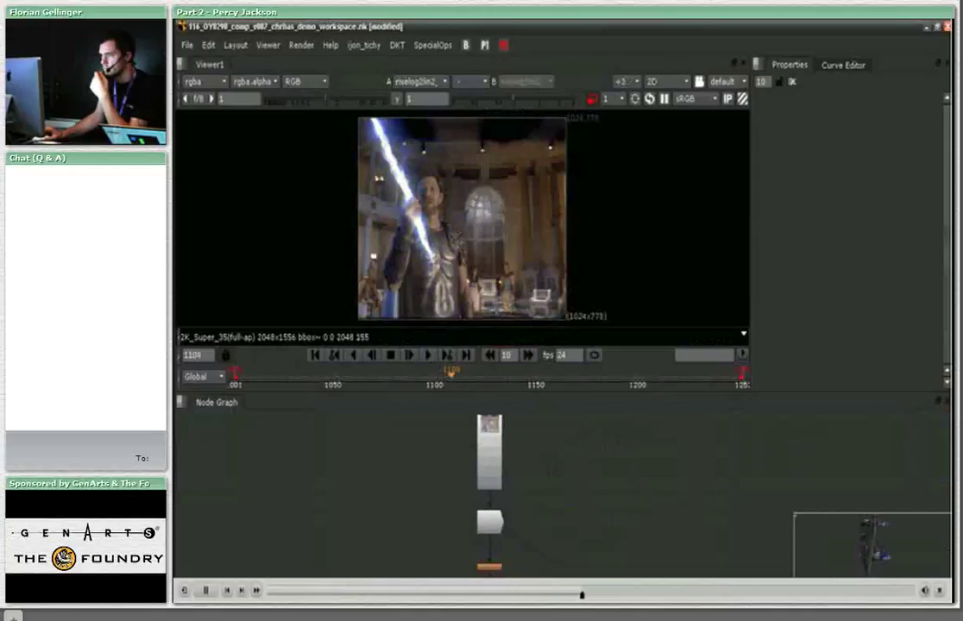
pyautogui.scroll(-1, 456, 447)
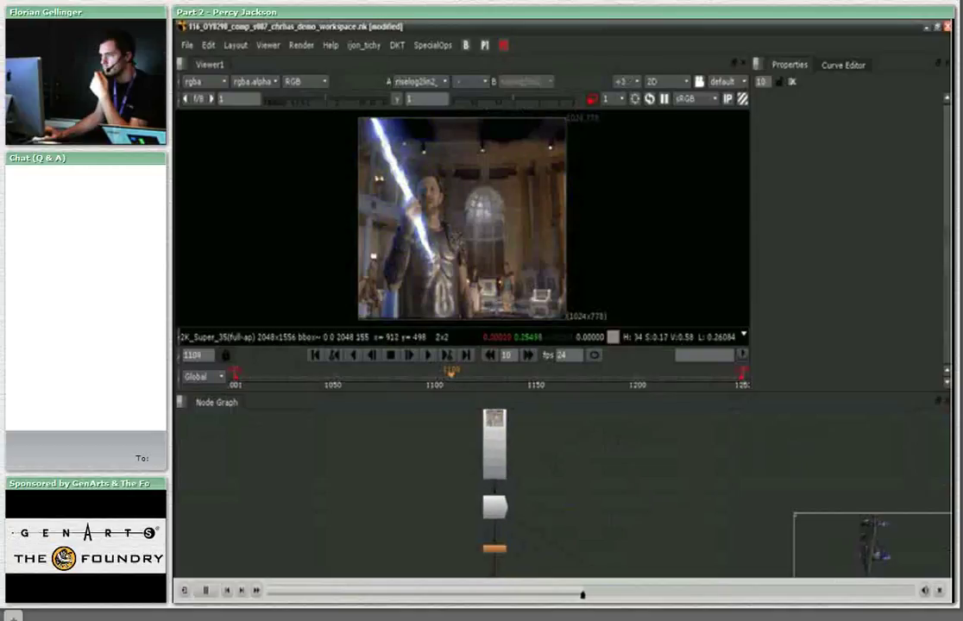
# Display the riselog2lin5 plate of the man without the lightning bolt and inspect it.
pyautogui.press('1')
pyautogui.keyDown('alt'); pyautogui.moveTo(480, 274); pyautogui.dragTo(511, 280, button='middle'); pyautogui.keyUp('alt')
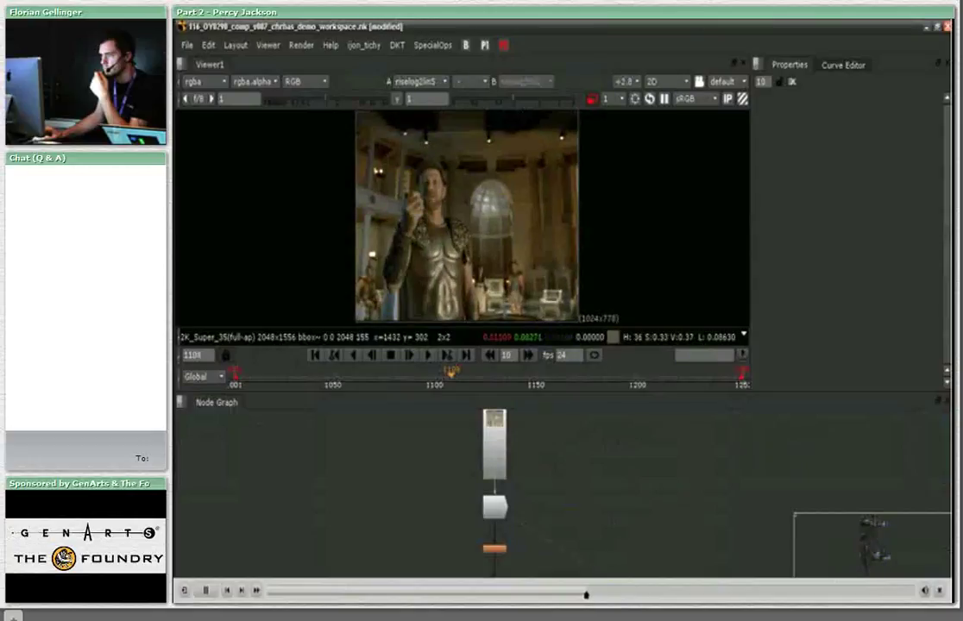
pyautogui.moveTo(512, 288); pyautogui.dragTo(515, 292, button='middle')
# Open the two green Bezier masks in the Flicker an Ruestung group to examine their roto shapes over the man's arm and armor.
pyautogui.moveTo(552, 492); pyautogui.dragTo(551, 447, button='middle')
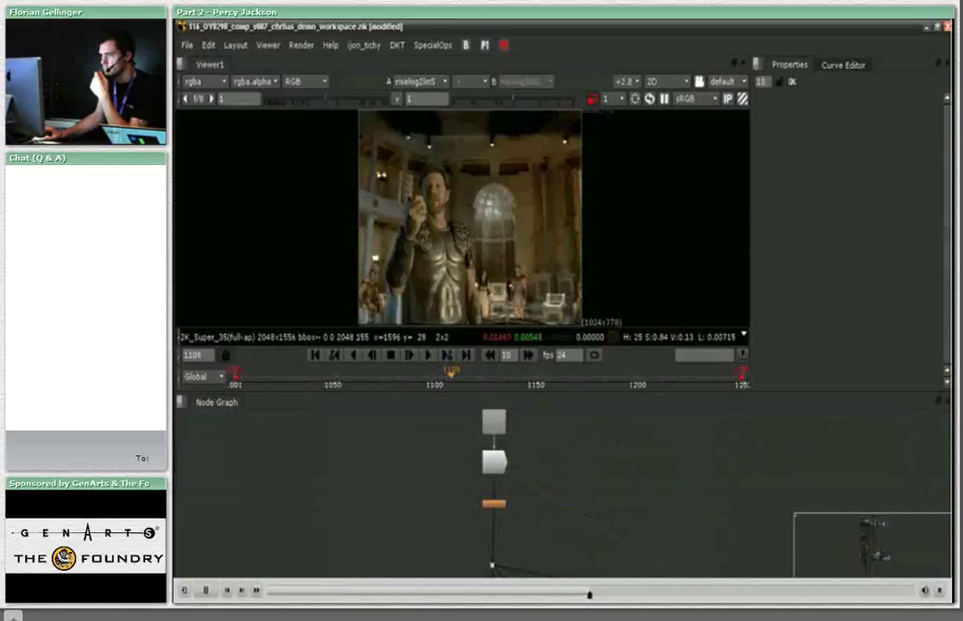
pyautogui.moveTo(553, 556); pyautogui.dragTo(486, 414, button='middle')
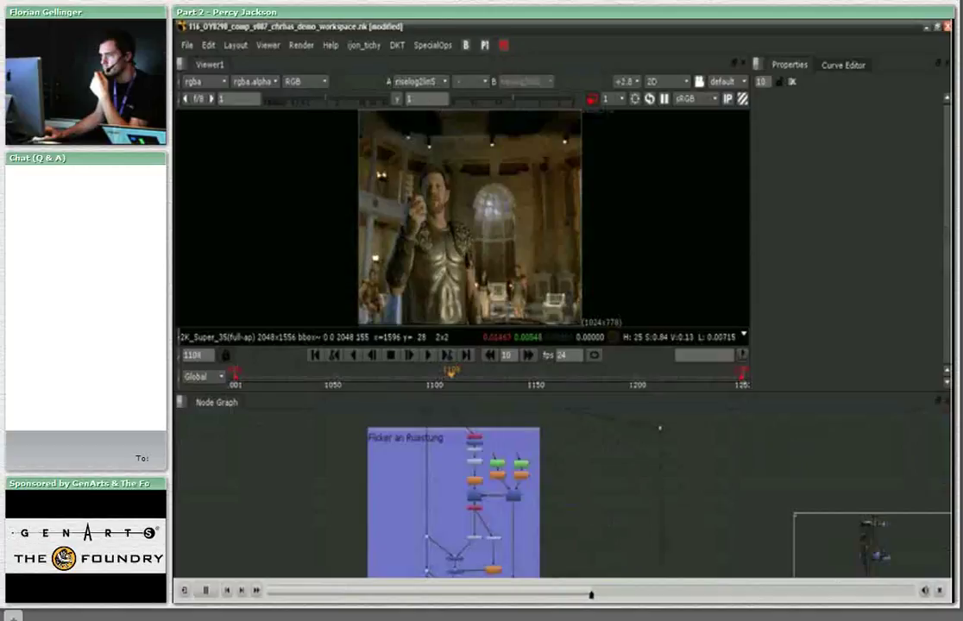
pyautogui.keyDown('alt'); pyautogui.moveTo(388, 479); pyautogui.dragTo(544, 473, button='middle'); pyautogui.keyUp('alt')
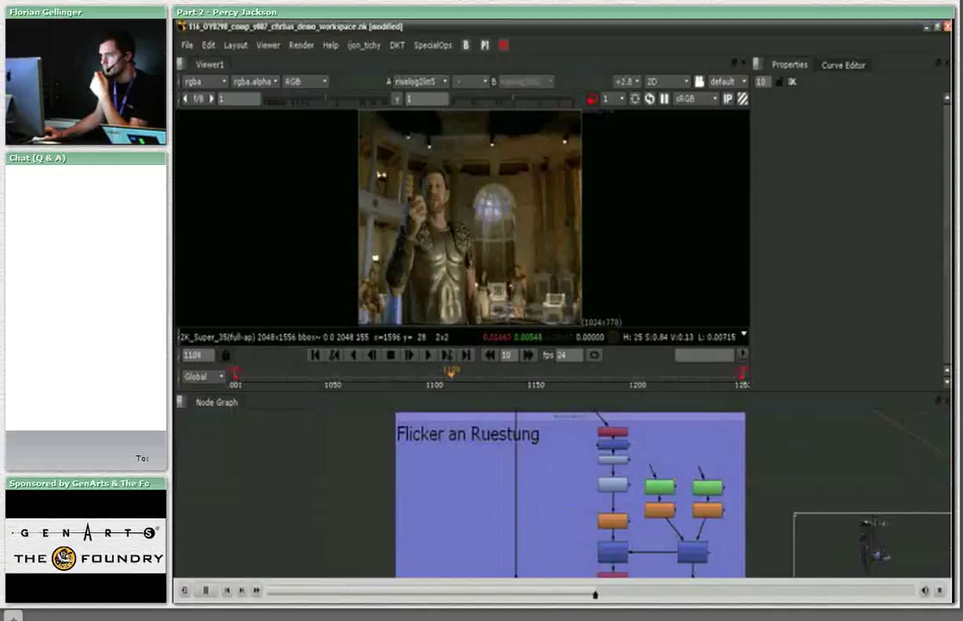
pyautogui.moveTo(544, 472); pyautogui.dragTo(516, 480, button='middle')
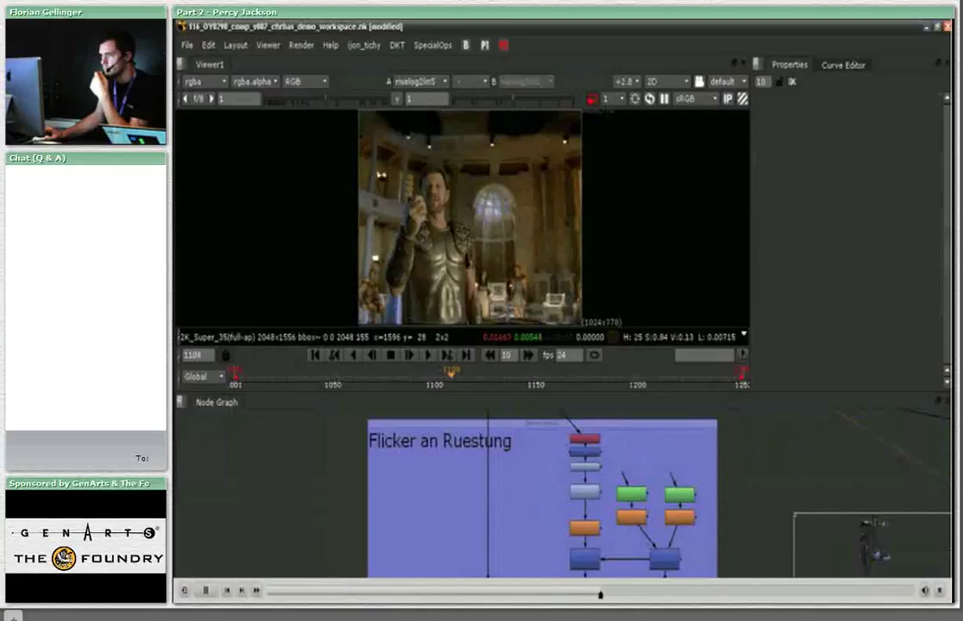
pyautogui.doubleClick(632, 493)
pyautogui.scroll(-4, 632, 494)
pyautogui.moveTo(631, 493); pyautogui.dragTo(526, 436, button='middle')
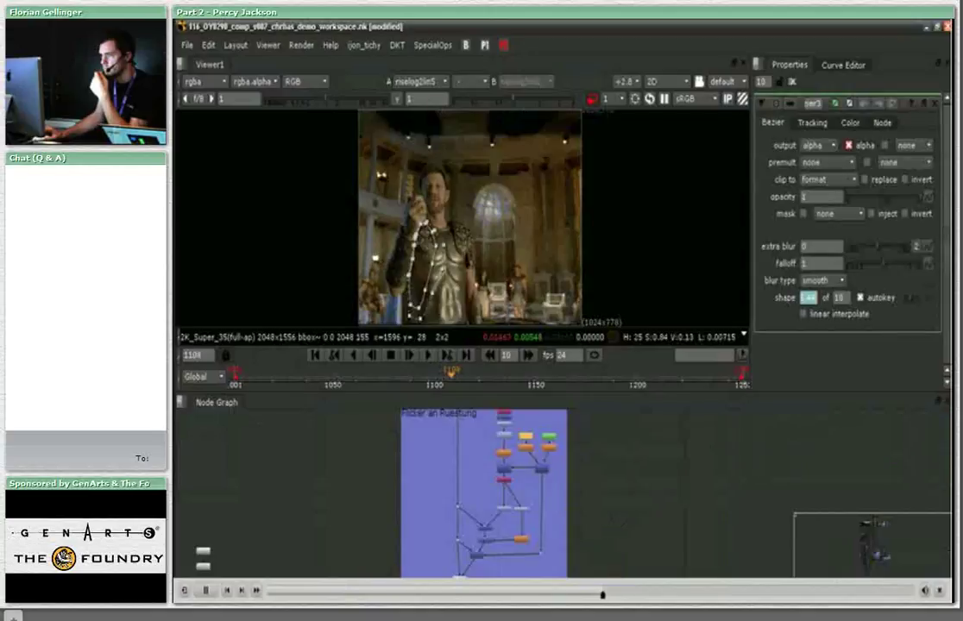
pyautogui.doubleClick(548, 437)
pyautogui.moveTo(518, 531); pyautogui.dragTo(511, 498, button='middle')
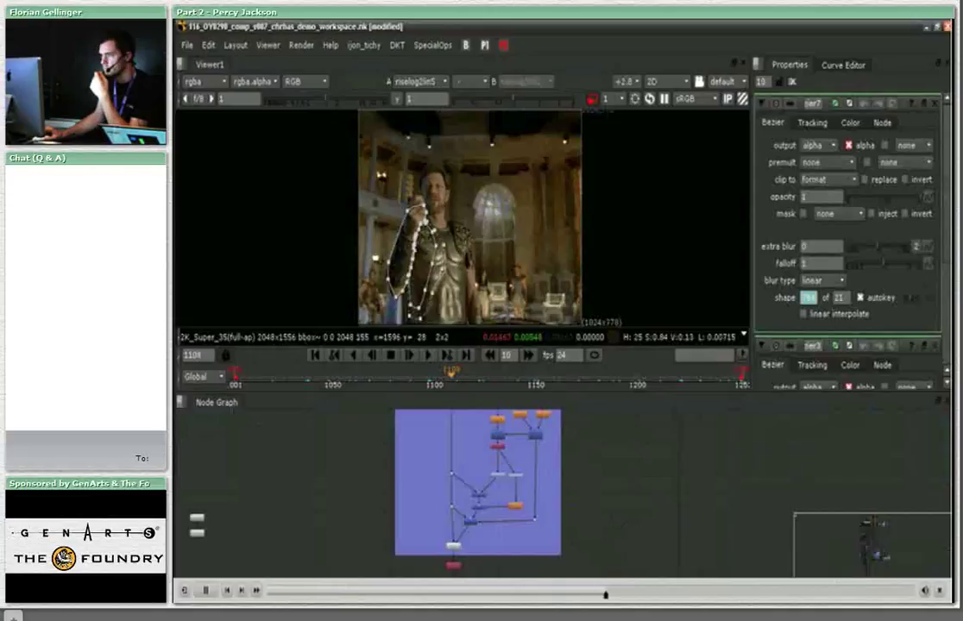
# Display Dissolve2 in the Flicker an Ruestung group and inspect the flicker on the armor close up.
pyautogui.press('1')
pyautogui.moveTo(478, 485); pyautogui.dragTo(488, 483, button='middle')
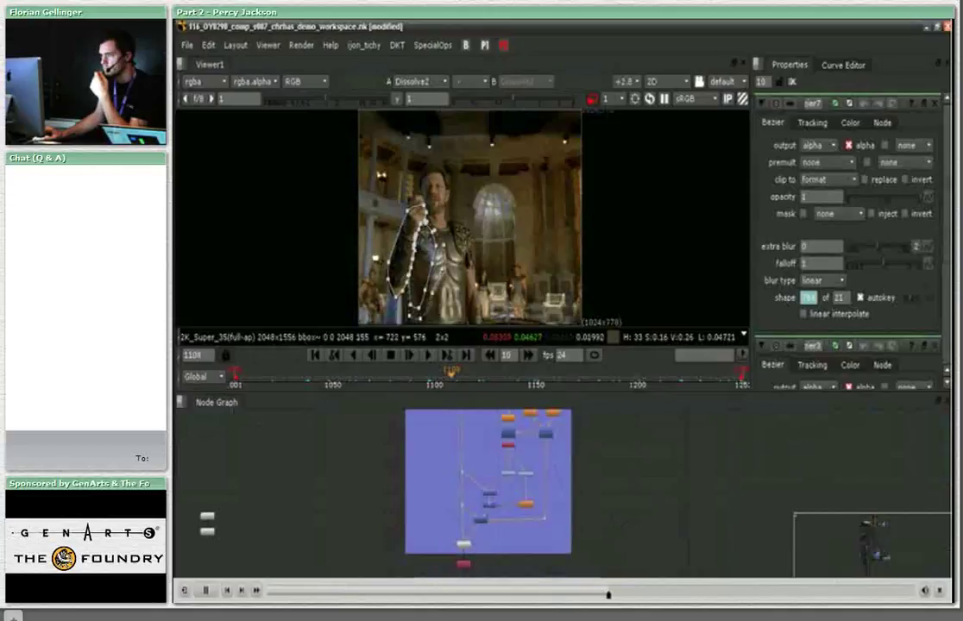
pyautogui.scroll(2, 402, 278)
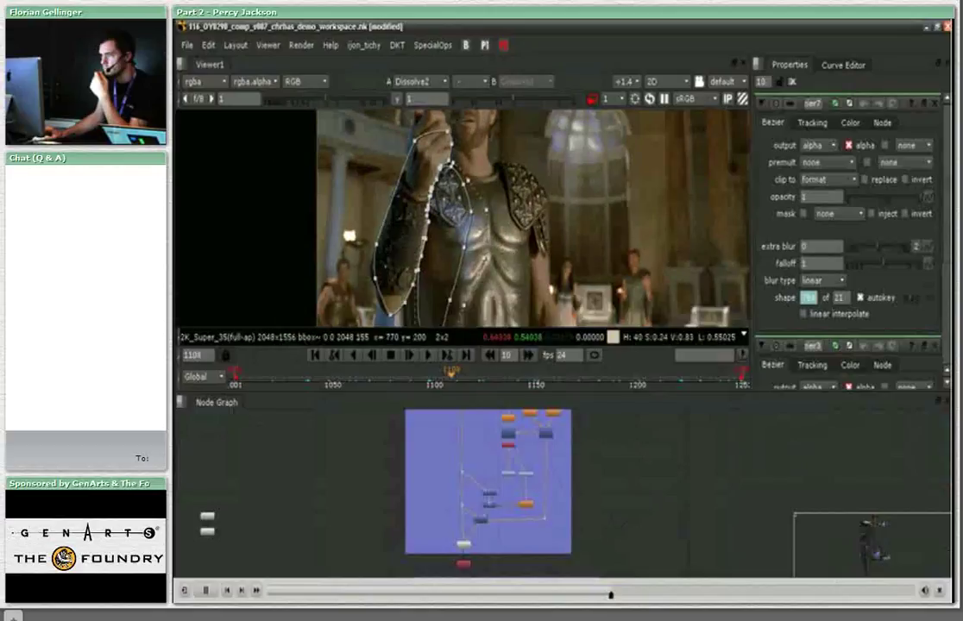
# Scrub the white Paint2 bolt shape to frame 1069 and lower the viewer gain to 0.24 to examine its brightness.
pyautogui.scroll(-4, 544, 483)
pyautogui.moveTo(544, 453); pyautogui.dragTo(544, 565, button='middle')
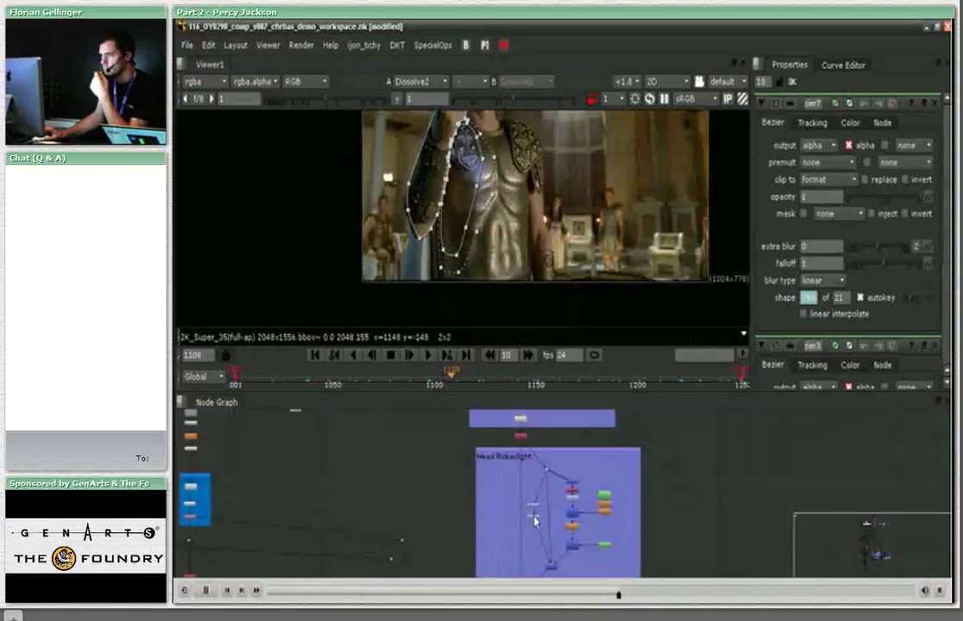
pyautogui.scroll(1, 535, 516)
pyautogui.moveTo(535, 516); pyautogui.dragTo(522, 438, button='middle')
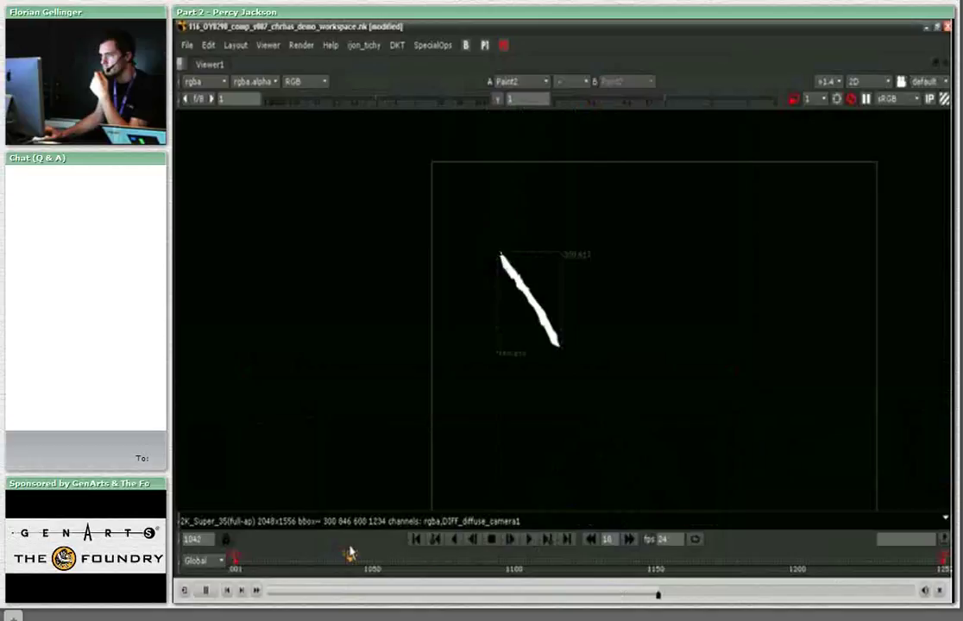
pyautogui.moveTo(350, 553); pyautogui.dragTo(426, 556)
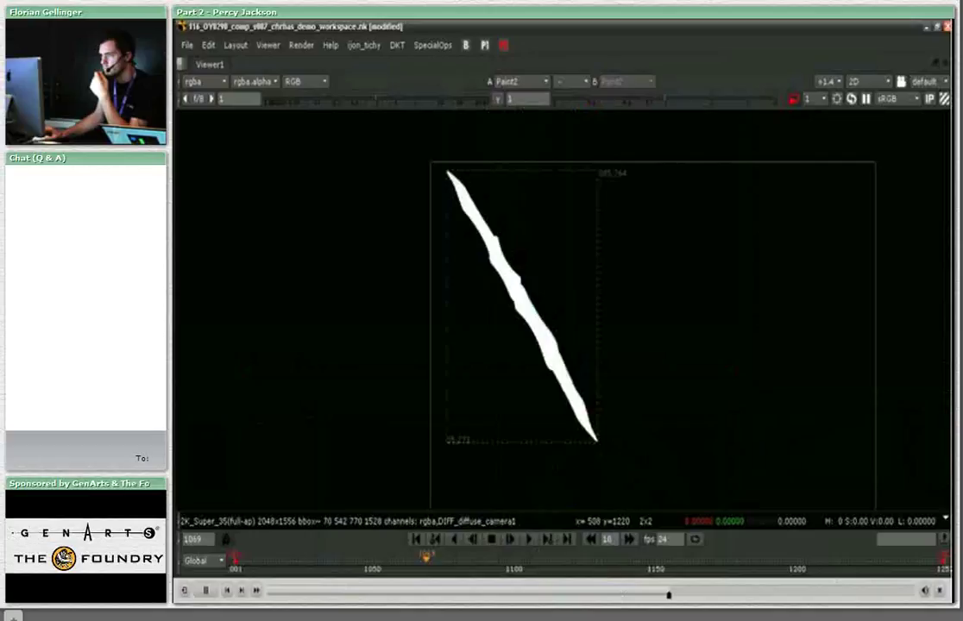
pyautogui.moveTo(535, 264); pyautogui.dragTo(535, 268, button='middle')
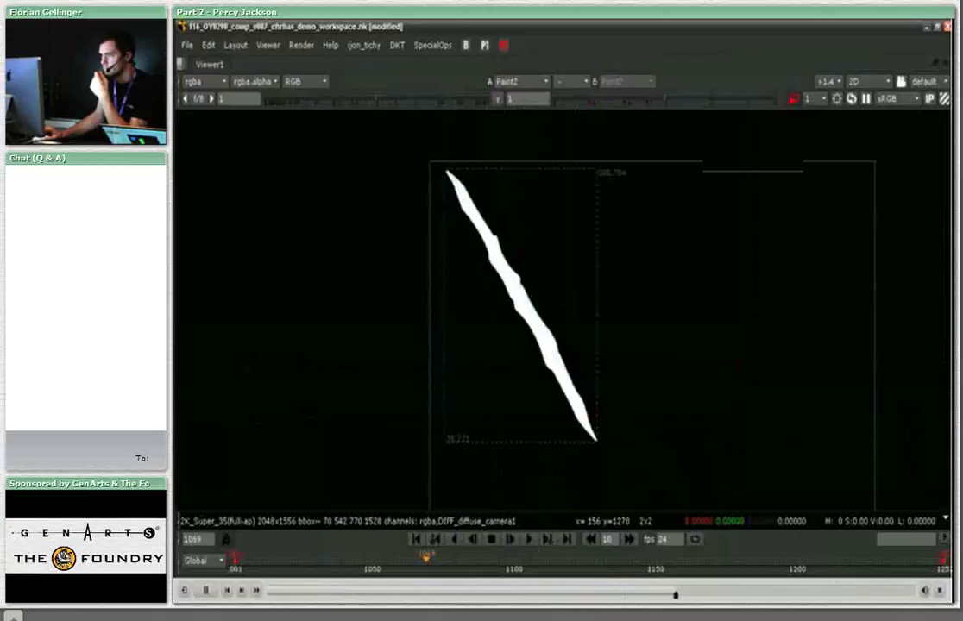
pyautogui.click(361, 102)
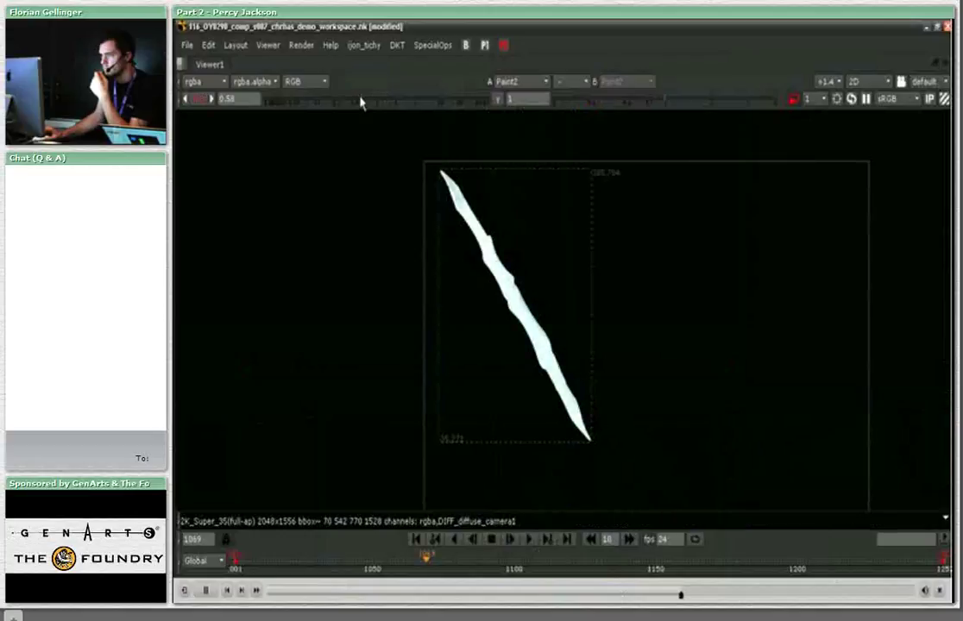
pyautogui.moveTo(345, 102)
pyautogui.mouseDown()
pyautogui.moveTo(301, 102)
pyautogui.moveTo(317, 96)
pyautogui.mouseUp()
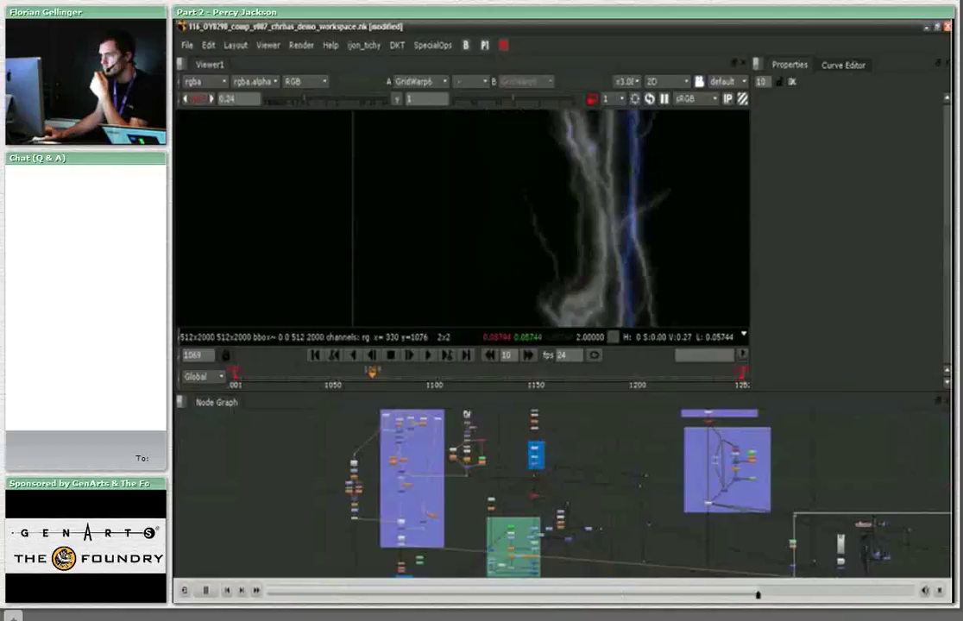
# Examine Crop32 and the Merge66 core-zap result at reduced gain, and restore the viewer gain to 1.
pyautogui.scroll(-8, 588, 259)
pyautogui.moveTo(516, 259); pyautogui.dragTo(419, 260, button='middle')
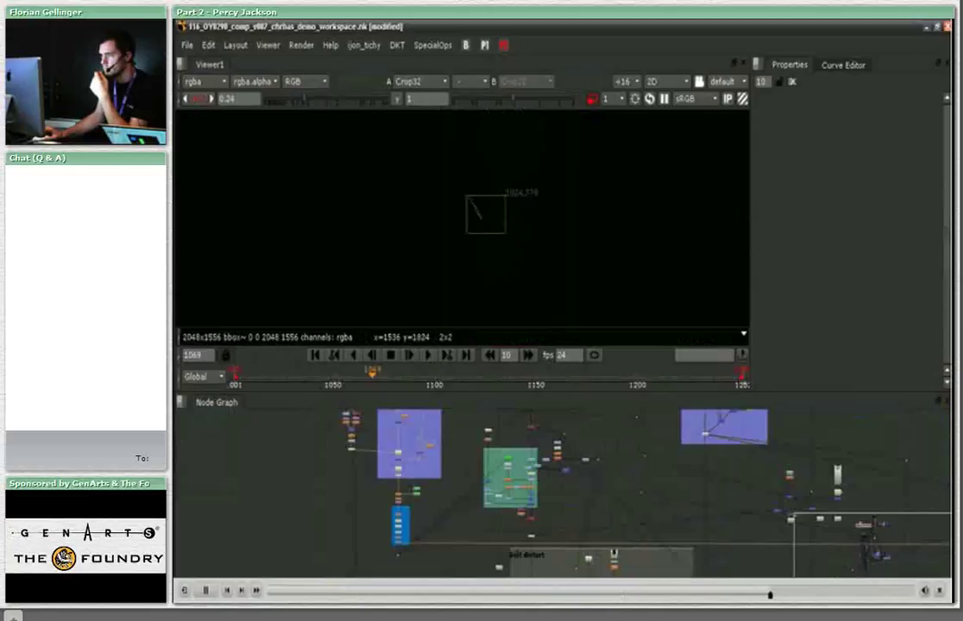
pyautogui.scroll(8, 482, 203)
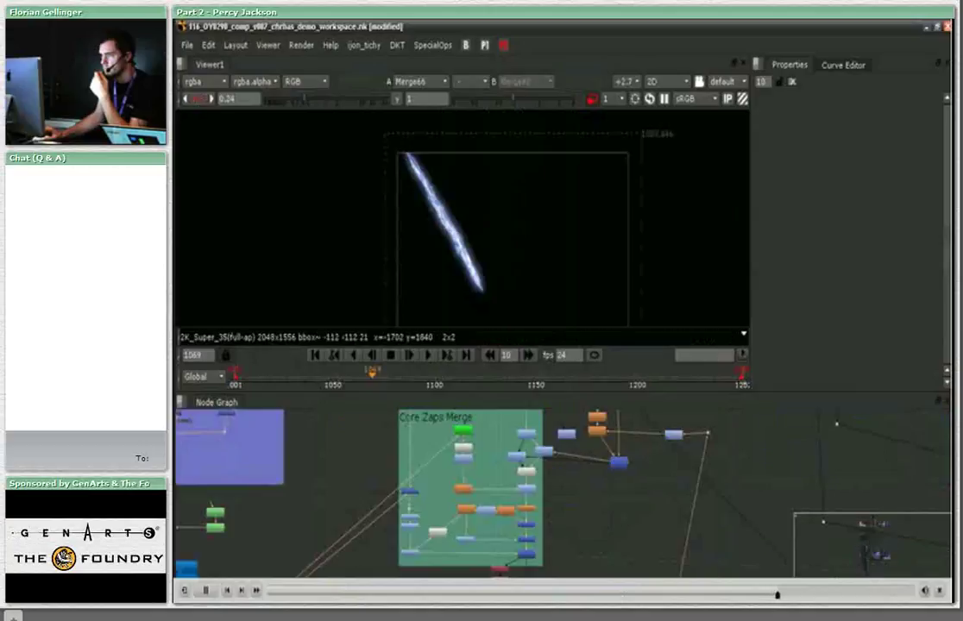
pyautogui.click(198, 99)
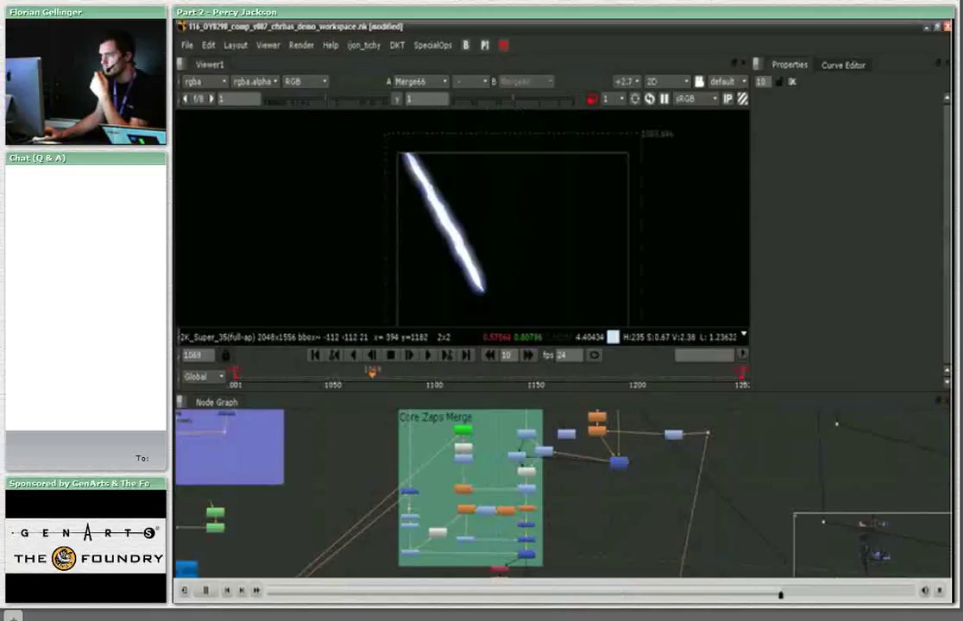
pyautogui.click(296, 102)
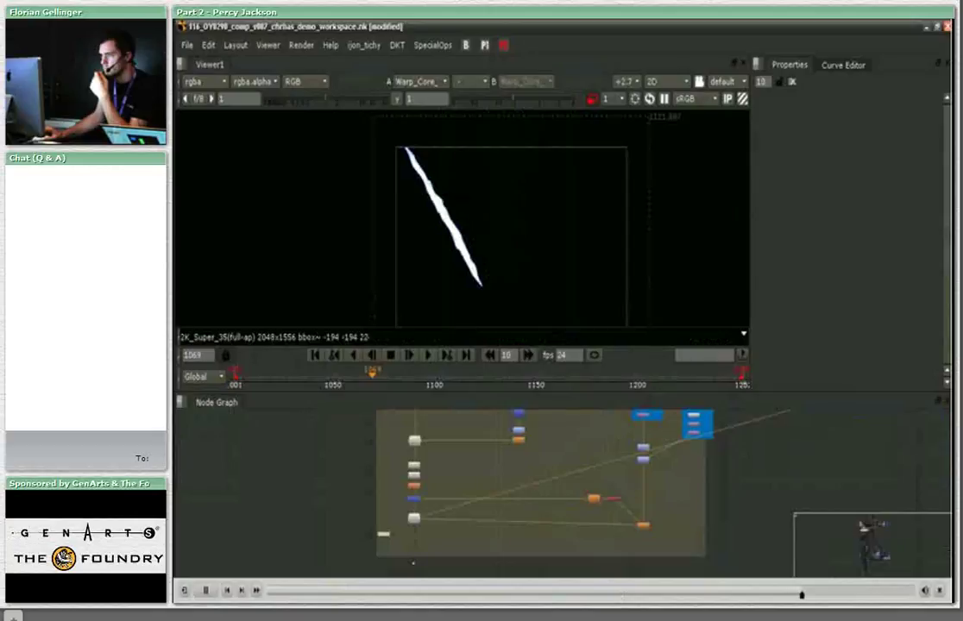
# Follow the node tree below the beige warp group and display Blur132.
pyautogui.scroll(-2, 559, 505)
pyautogui.moveTo(559, 506); pyautogui.dragTo(464, 506, button='middle')
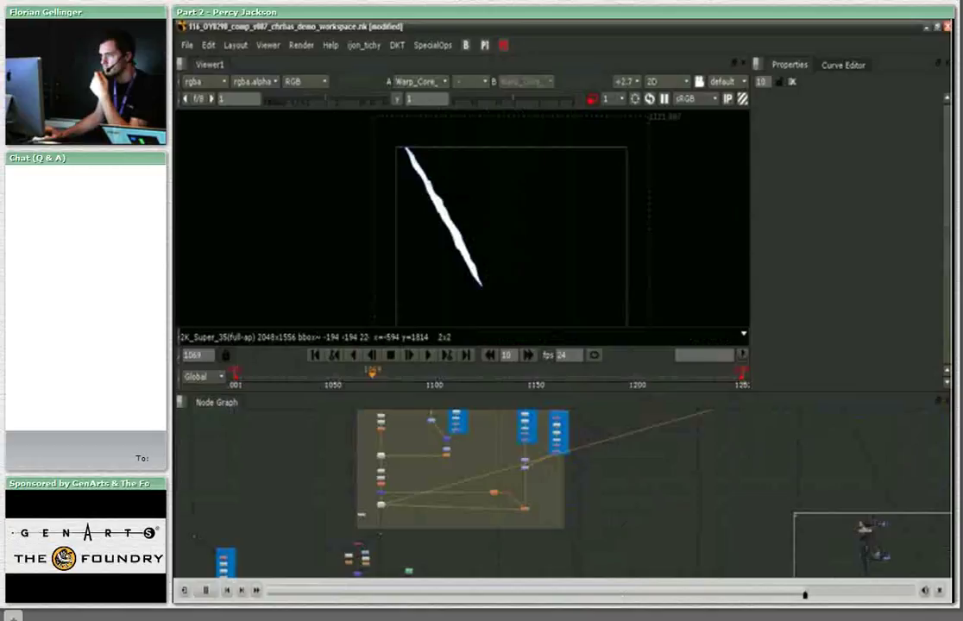
pyautogui.moveTo(464, 509); pyautogui.dragTo(452, 420, button='middle')
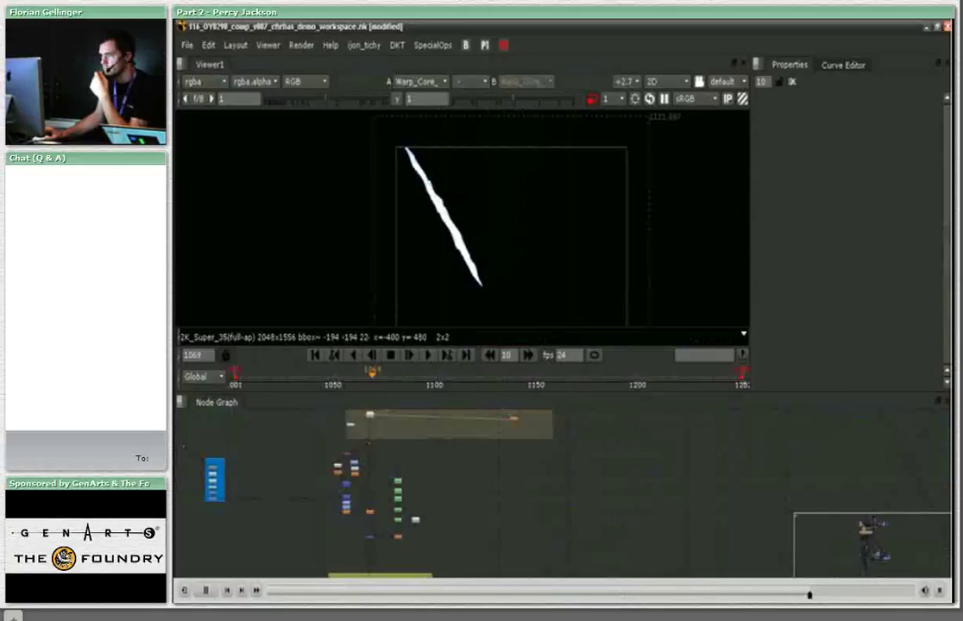
pyautogui.press('1')
pyautogui.moveTo(376, 537); pyautogui.dragTo(369, 426, button='middle')
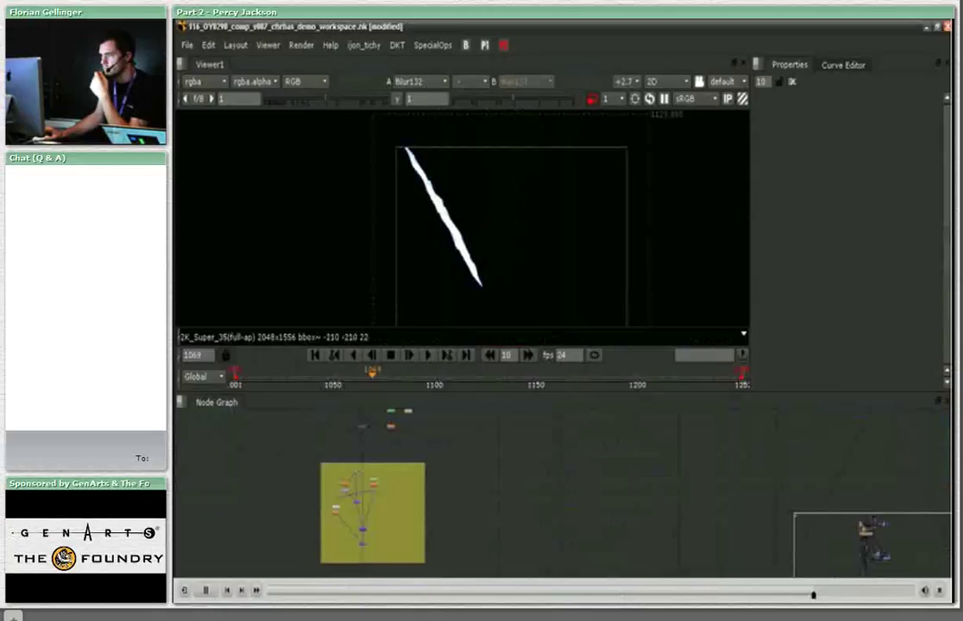
# Examine the yellow group's branches below Blur132 and display the lower of its two final merge nodes.
pyautogui.scroll(3, 352, 506)
pyautogui.scroll(3, 337, 409)
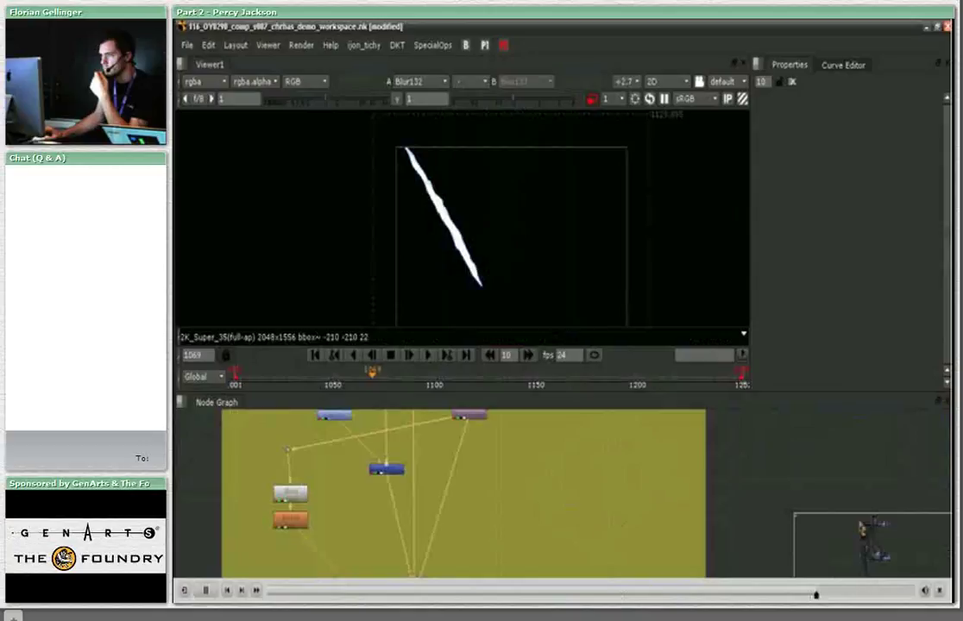
pyautogui.moveTo(466, 466); pyautogui.dragTo(480, 534, button='middle')
pyautogui.moveTo(491, 491); pyautogui.dragTo(491, 486)
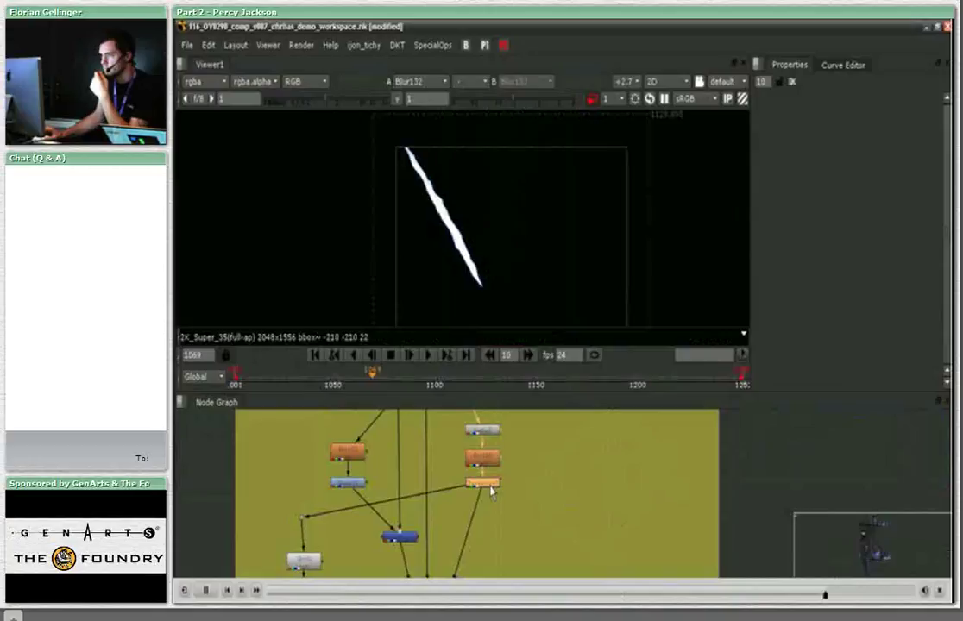
pyautogui.scroll(-3, 492, 491)
pyautogui.moveTo(483, 552); pyautogui.dragTo(458, 442, button='middle')
pyautogui.click(447, 518)
pyautogui.press('1')
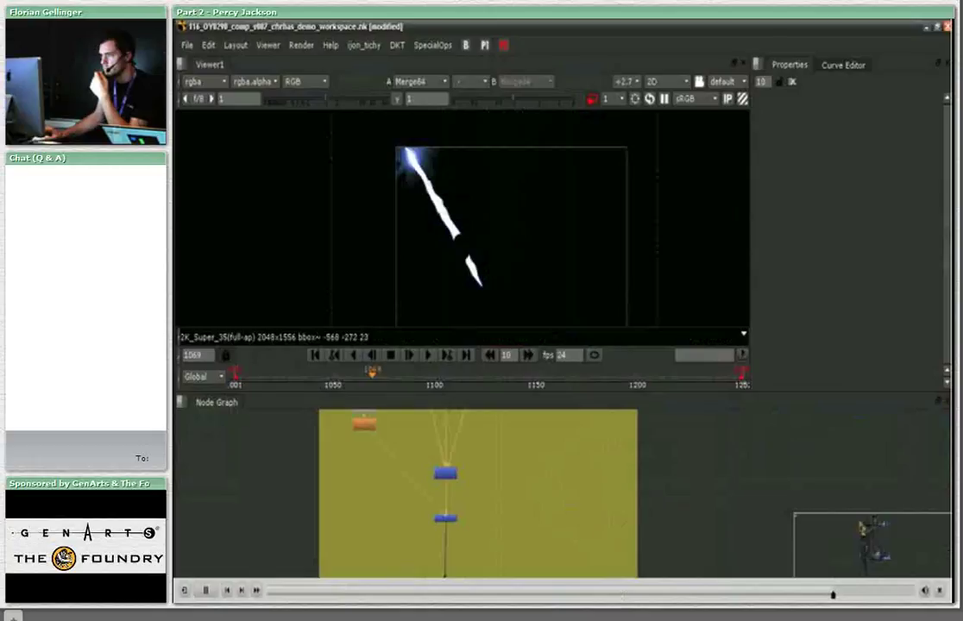
# Display Crop34 in the separate blue node stack and examine its blue zap layer.
pyautogui.scroll(-5, 482, 522)
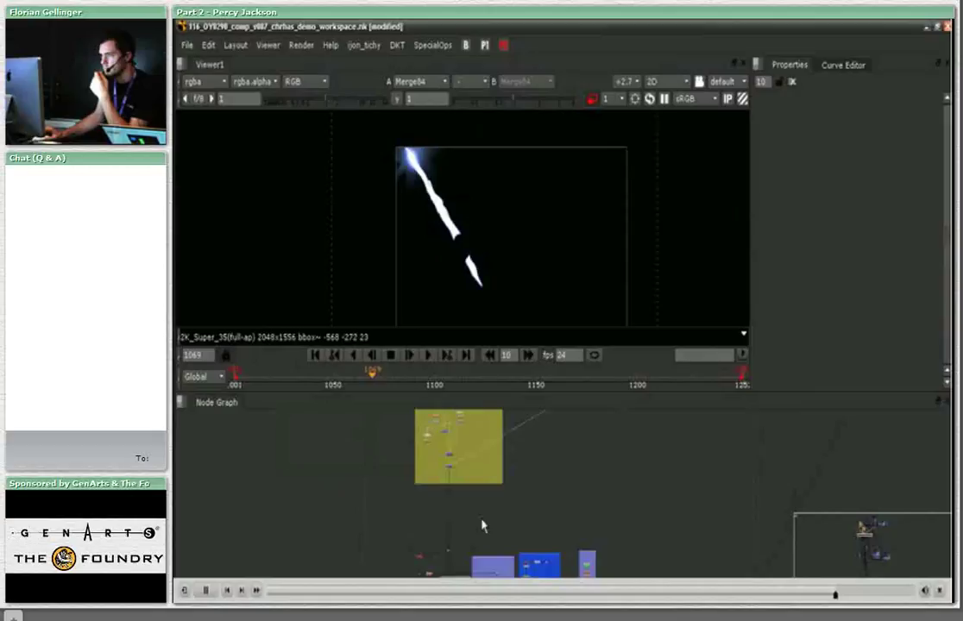
pyautogui.scroll(-5, 483, 525)
pyautogui.scroll(5, 347, 425)
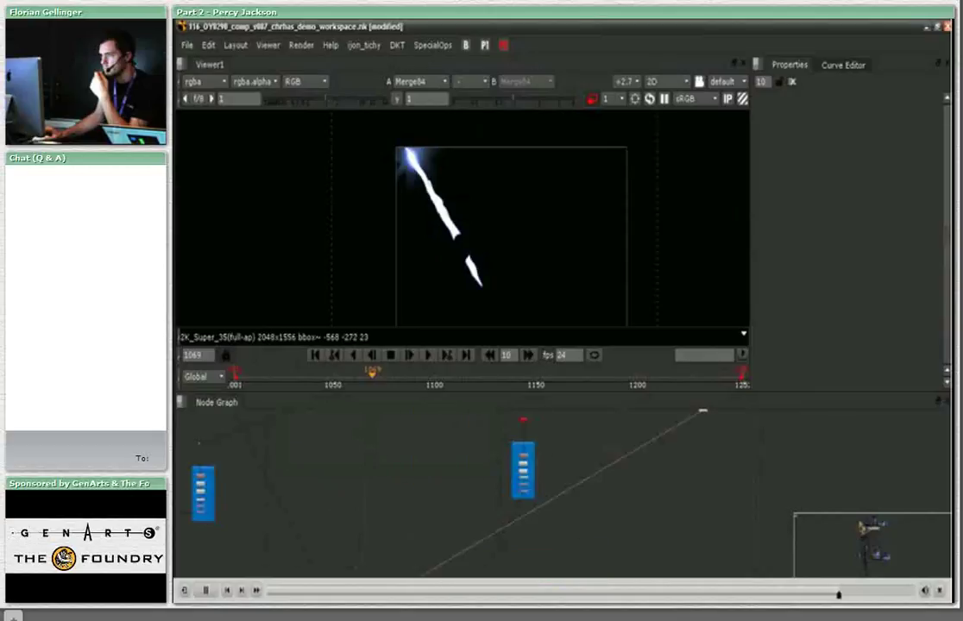
pyautogui.press('1')
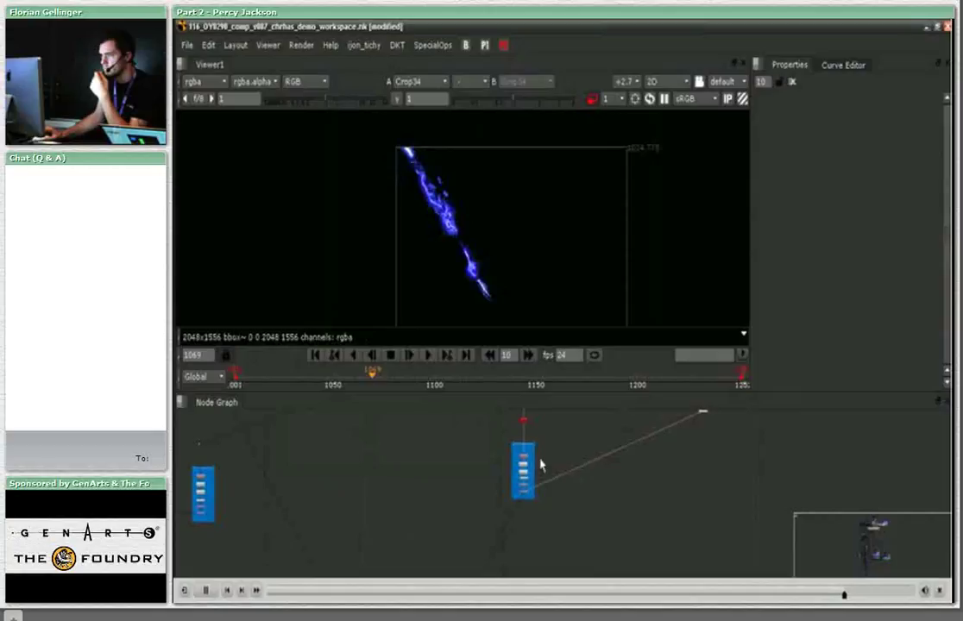
pyautogui.moveTo(541, 466); pyautogui.dragTo(547, 487, button='middle')
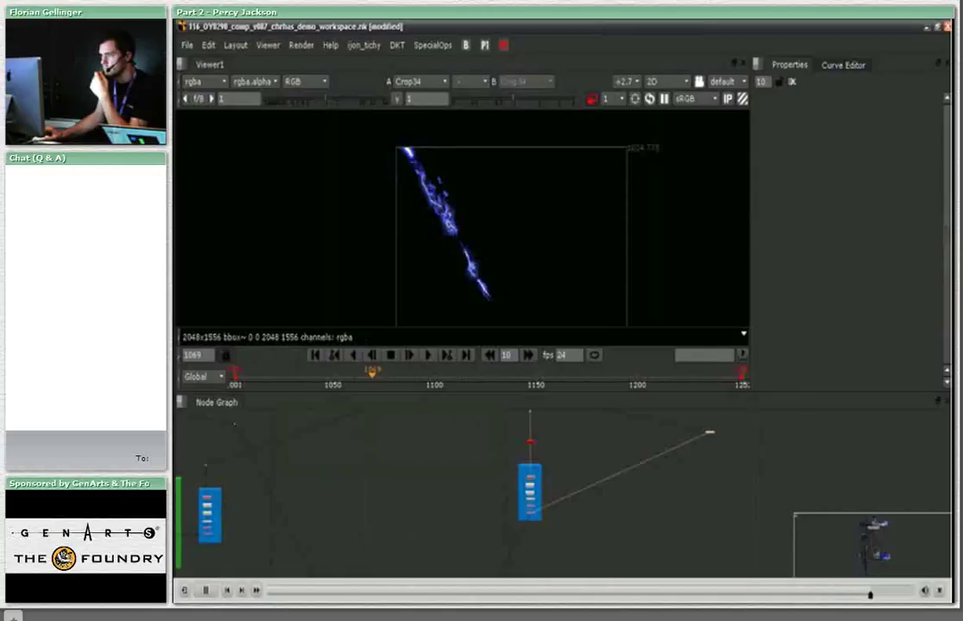
# Locate the blue node stack inside the large violet group further down the tree and display Crop36.
pyautogui.scroll(-3, 655, 504)
pyautogui.moveTo(619, 536); pyautogui.dragTo(639, 501, button='middle')
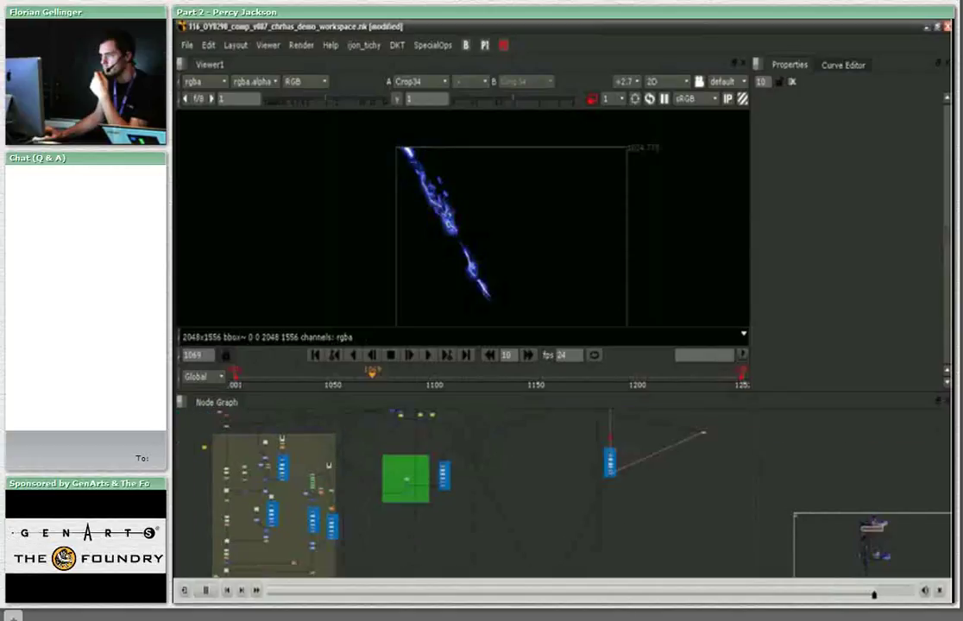
pyautogui.scroll(-2, 466, 491)
pyautogui.moveTo(466, 561); pyautogui.dragTo(466, 423, button='middle')
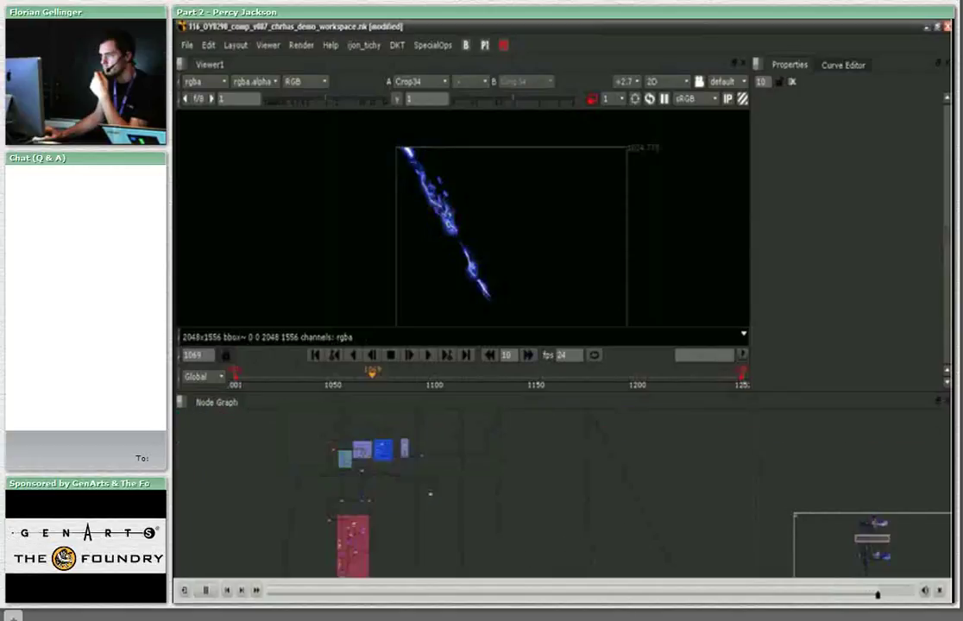
pyautogui.moveTo(466, 561); pyautogui.dragTo(423, 414, button='middle')
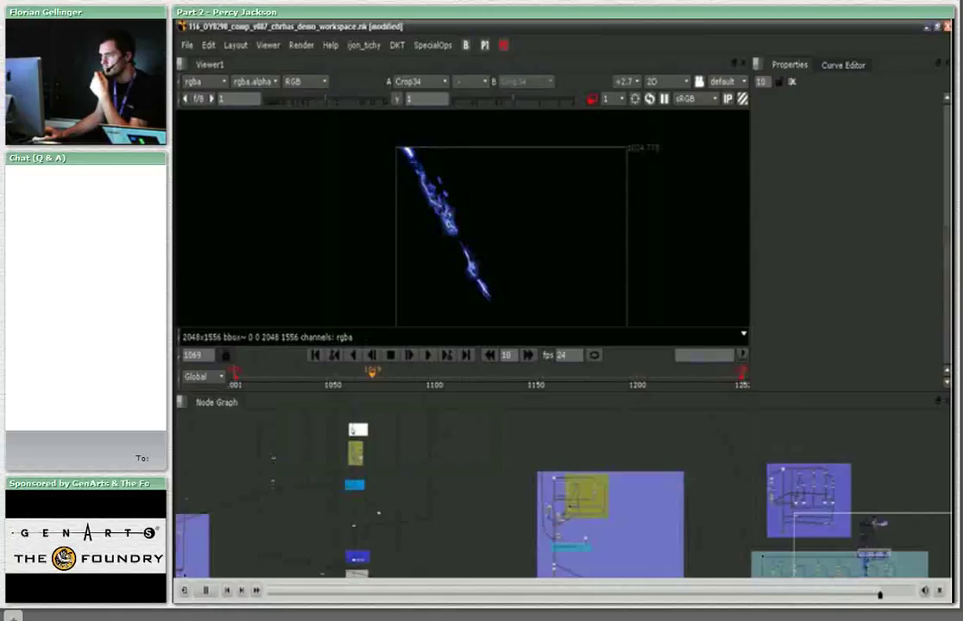
pyautogui.scroll(5, 603, 493)
pyautogui.scroll(-2, 617, 527)
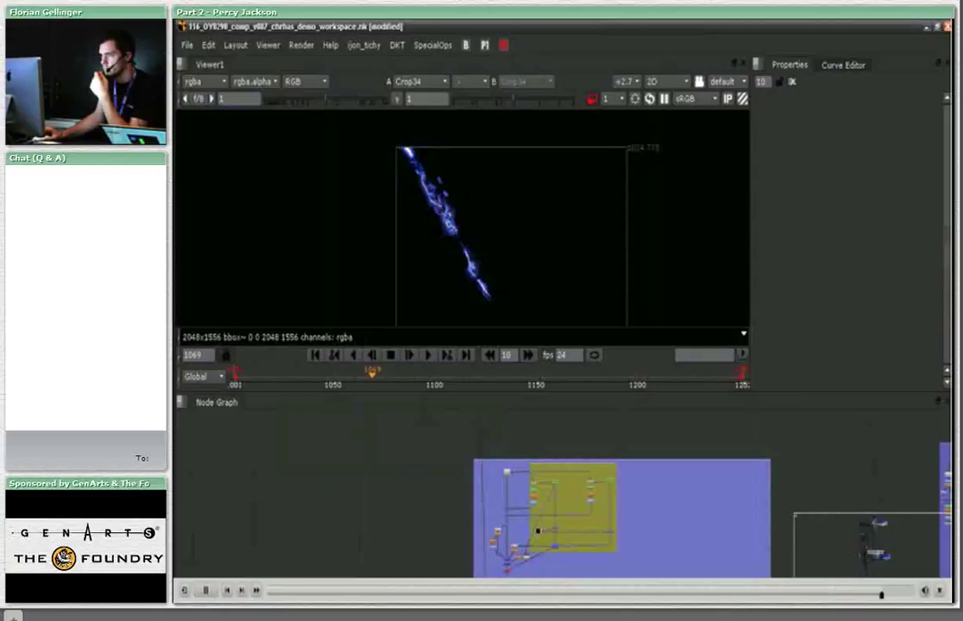
pyautogui.moveTo(552, 552); pyautogui.dragTo(518, 432, button='middle')
pyautogui.scroll(5, 517, 483)
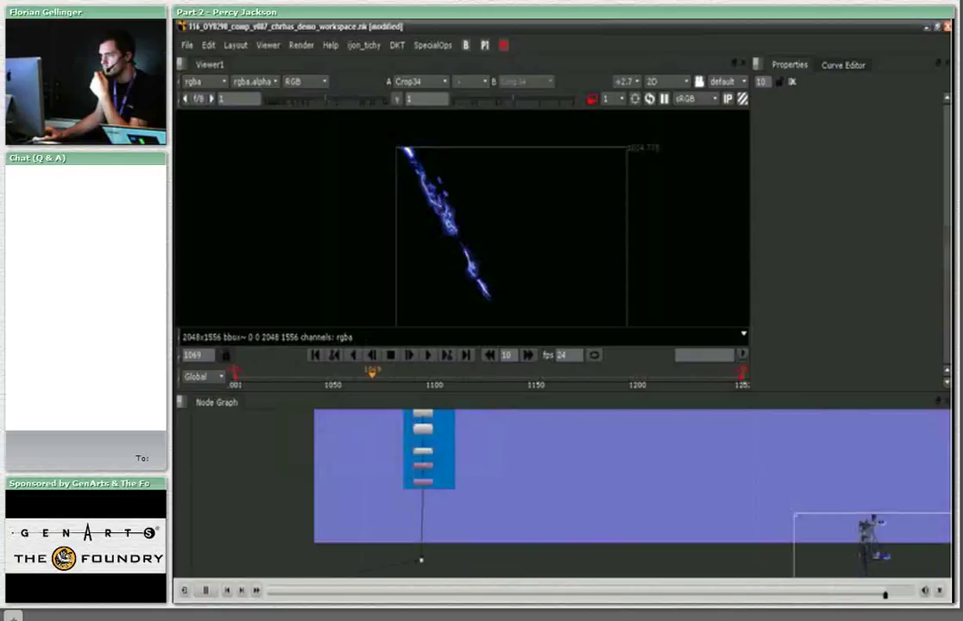
pyautogui.moveTo(518, 471); pyautogui.dragTo(532, 521, button='middle')
pyautogui.press('1')
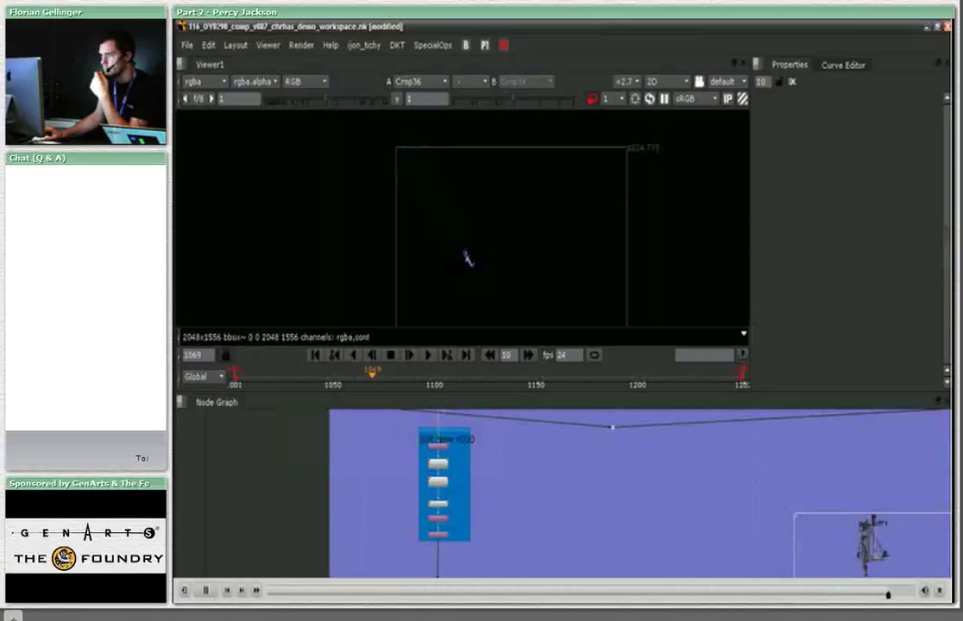
# Locate the node stack beside the teal group further along the tree and display its FineCrumple node.
pyautogui.scroll(-4, 628, 502)
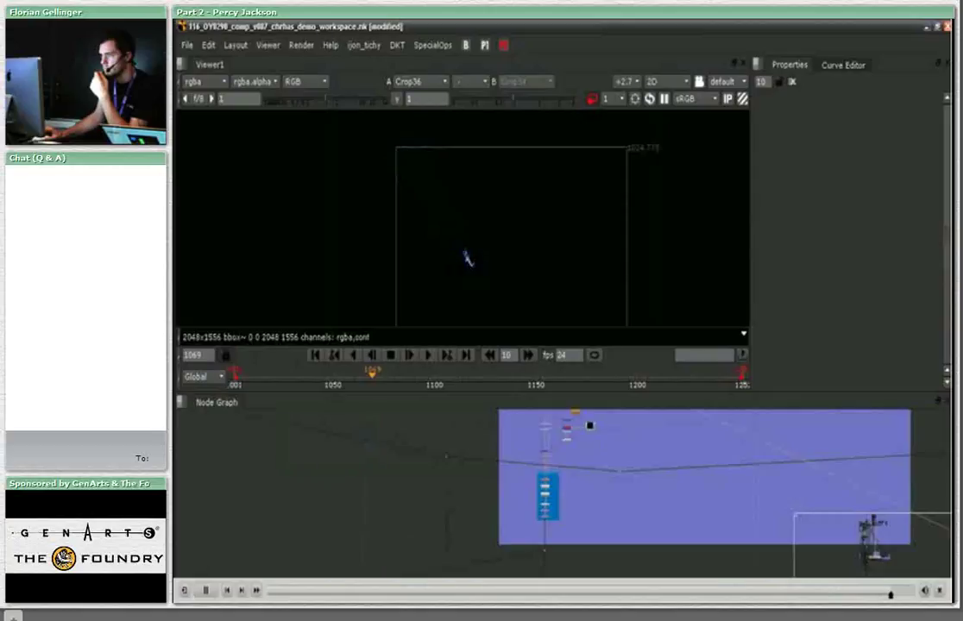
pyautogui.moveTo(628, 502); pyautogui.dragTo(376, 524, button='middle')
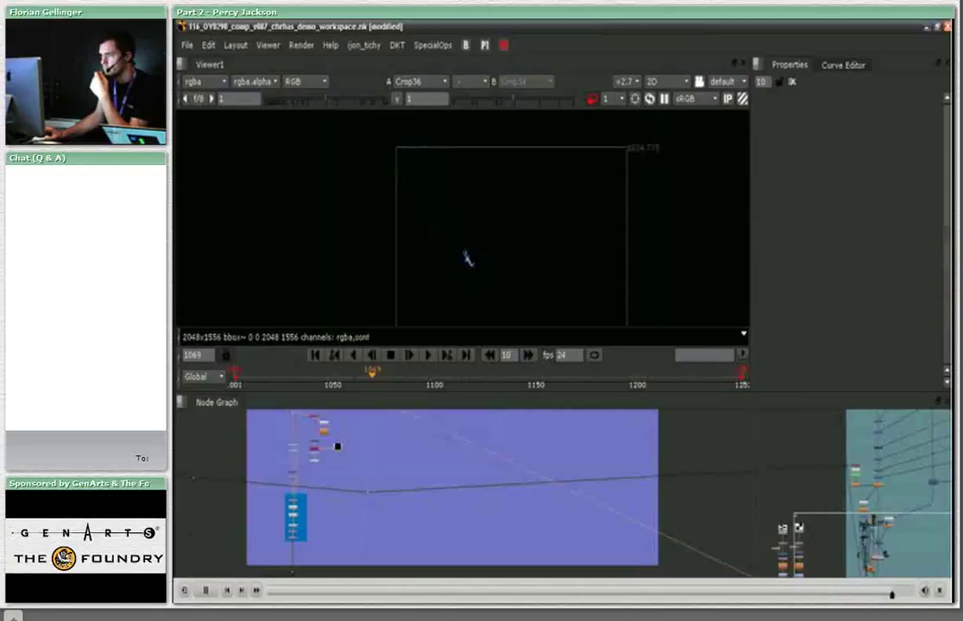
pyautogui.moveTo(790, 561); pyautogui.dragTo(495, 488, button='middle')
pyautogui.click(495, 526)
pyautogui.press('1')
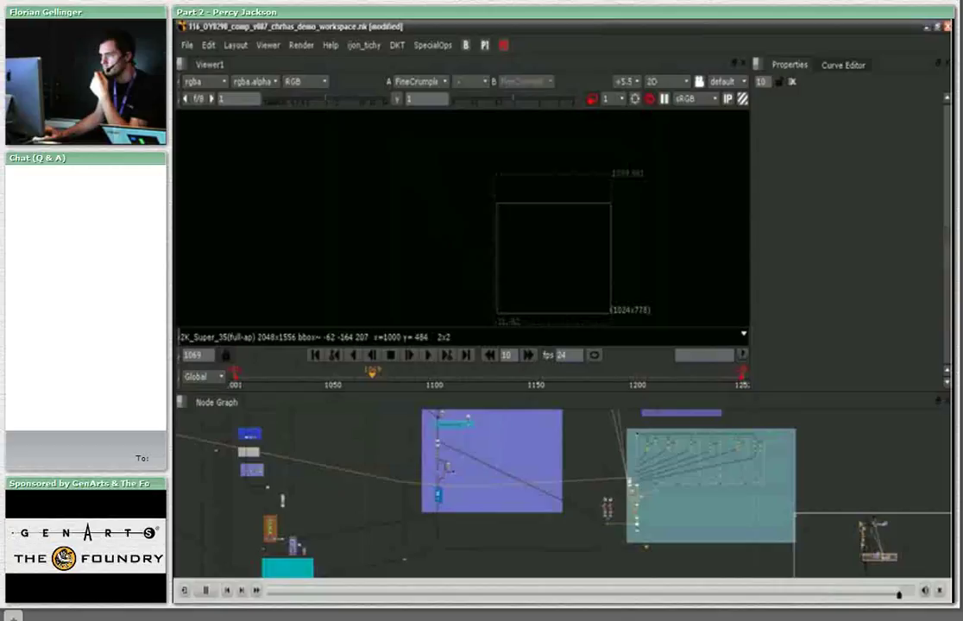
pyautogui.moveTo(553, 282); pyautogui.dragTo(488, 221, button='middle')
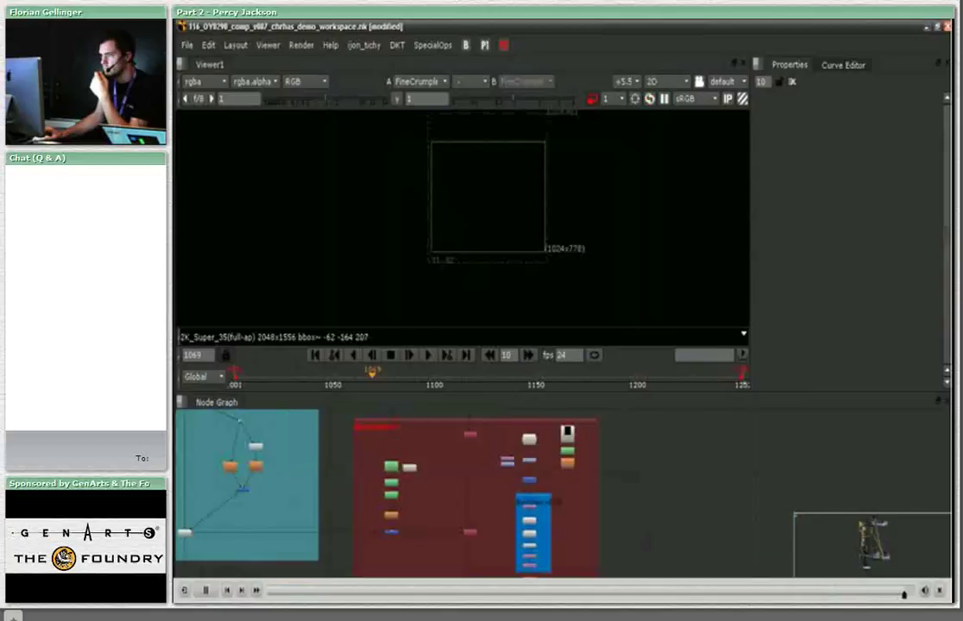
# Check the settings of the noise generator above the blue stack in the dark red group and display its output.
pyautogui.scroll(2, 528, 440)
pyautogui.doubleClick(528, 434)
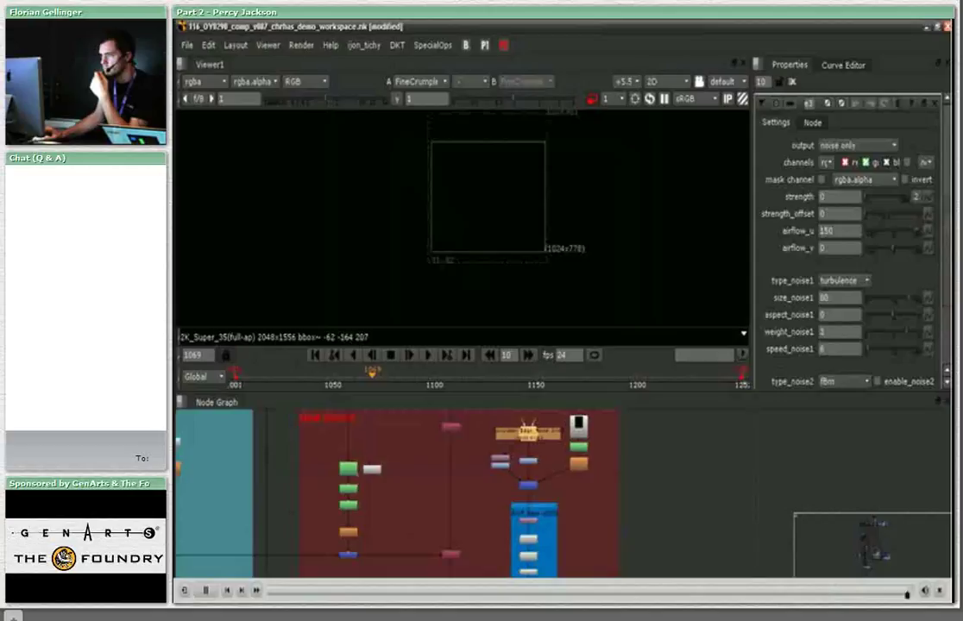
pyautogui.click(934, 104)
pyautogui.press('2')
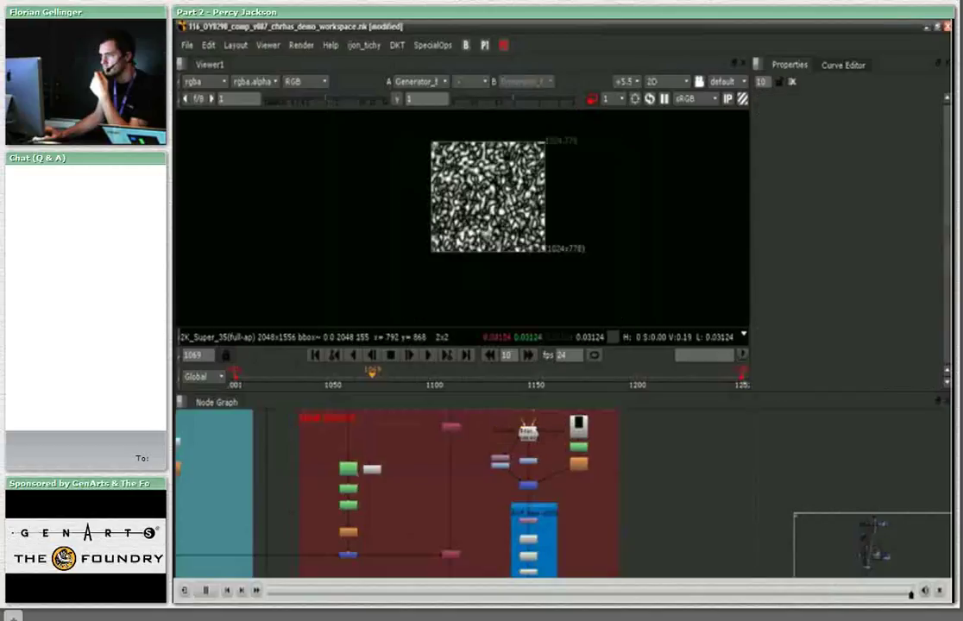
# Display Heat2 at the end of the dark red group and examine the bolt and its surroundings up close.
pyautogui.scroll(2, 479, 147)
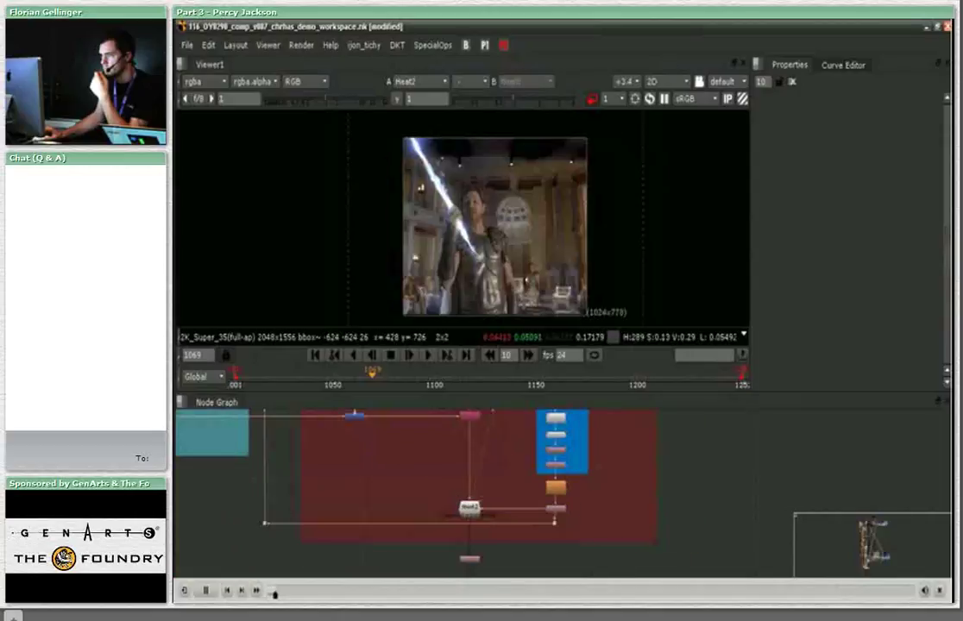
pyautogui.scroll(2, 457, 259)
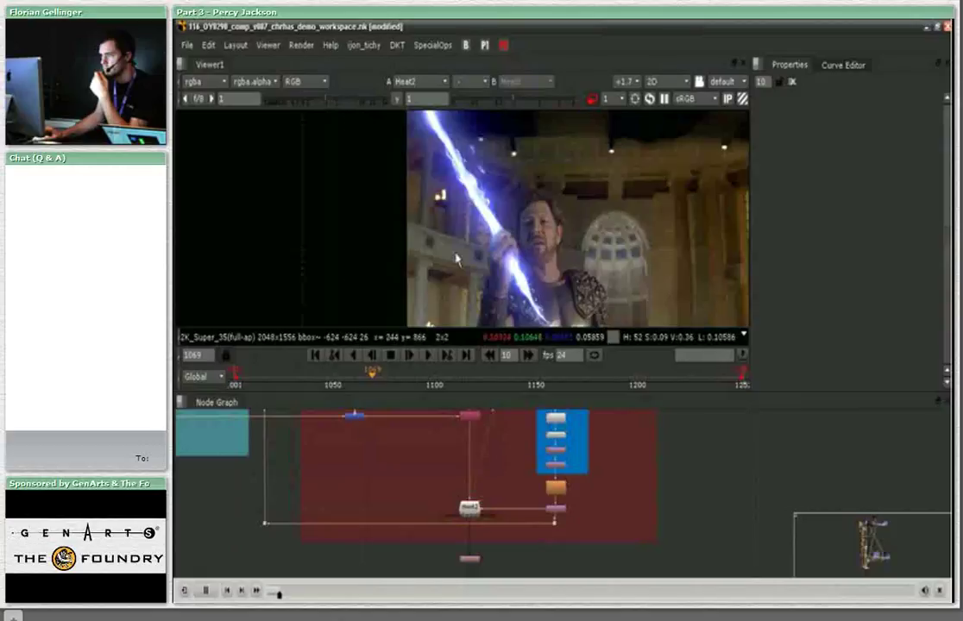
pyautogui.scroll(3, 457, 259)
# Display the riselog2lin node at the end of the tree and review the finished lightning shot up to frame 1115.
pyautogui.scroll(-5, 517, 436)
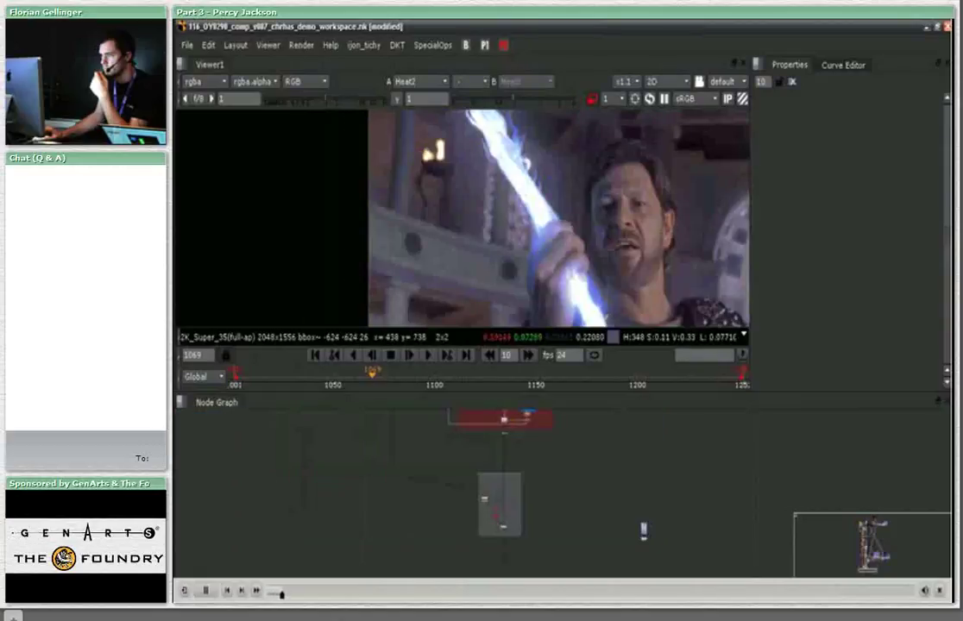
pyautogui.scroll(5, 656, 550)
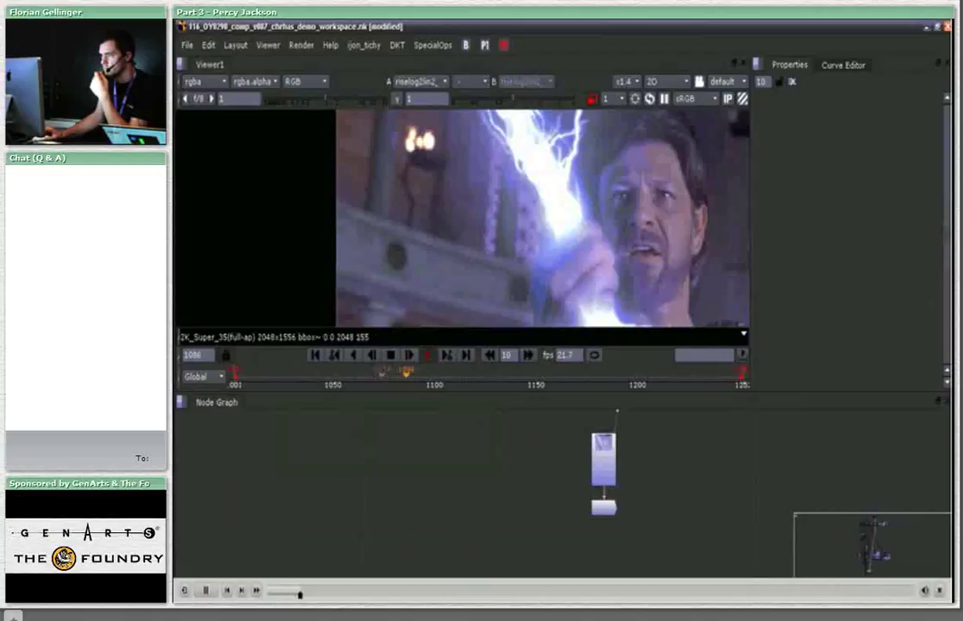
pyautogui.moveTo(405, 378)
pyautogui.mouseDown()
pyautogui.moveTo(364, 377)
pyautogui.moveTo(395, 379)
pyautogui.mouseUp()
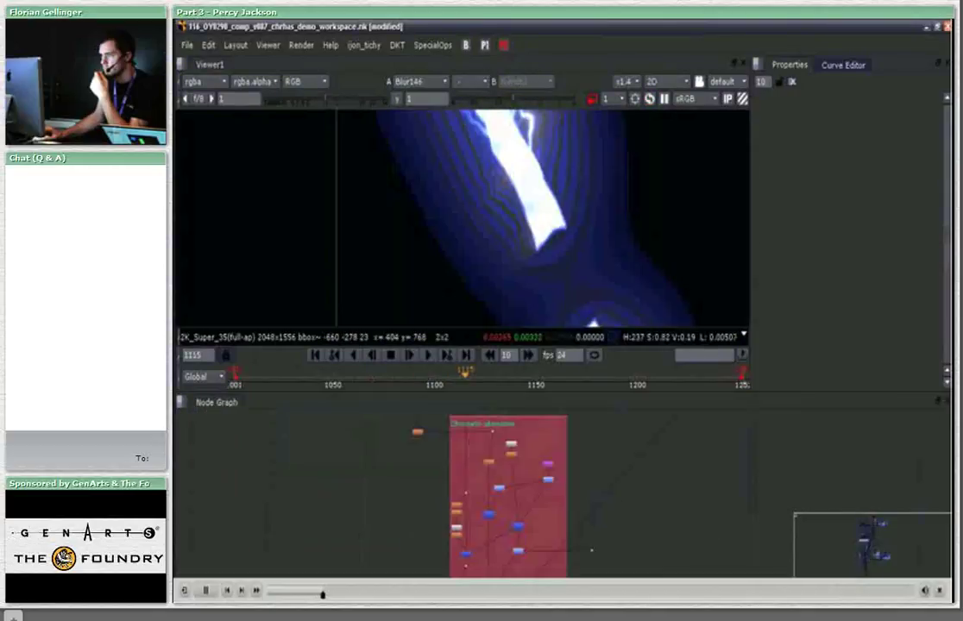
# Display Blur146 and examine the warp and merge branches inside the pink chromatic aberration group.
pyautogui.moveTo(526, 481)
pyautogui.mouseDown(button='middle')
pyautogui.moveTo(522, 492)
pyautogui.moveTo(518, 475)
pyautogui.mouseUp(button='middle')
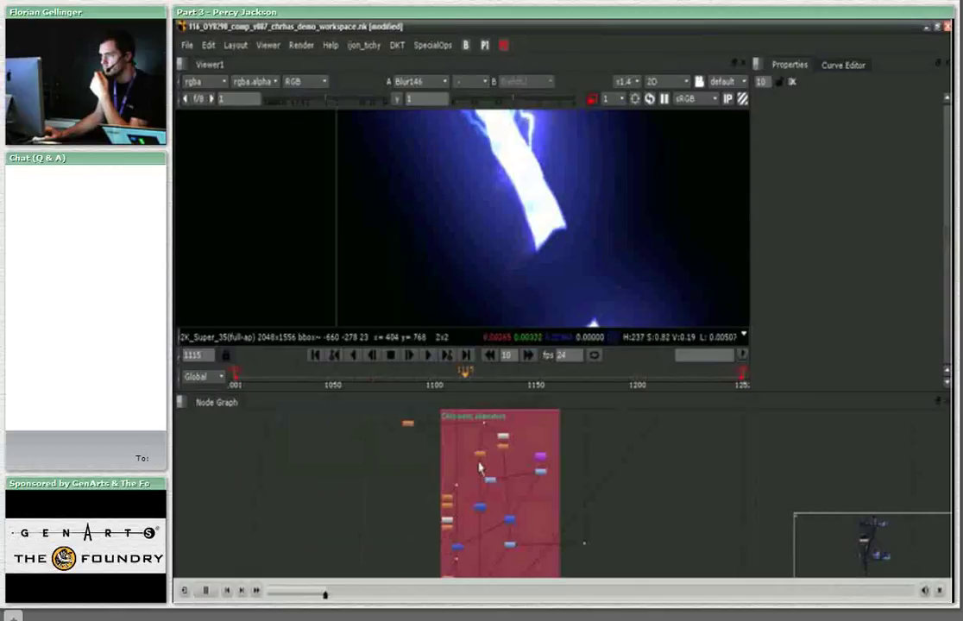
pyautogui.scroll(3, 481, 469)
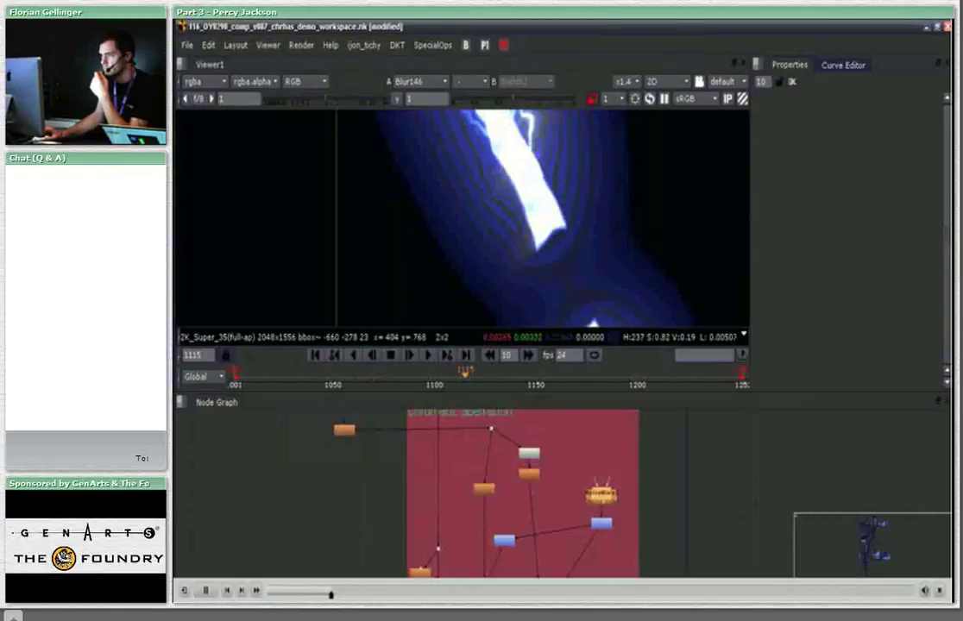
pyautogui.moveTo(483, 501); pyautogui.dragTo(491, 454, button='middle')
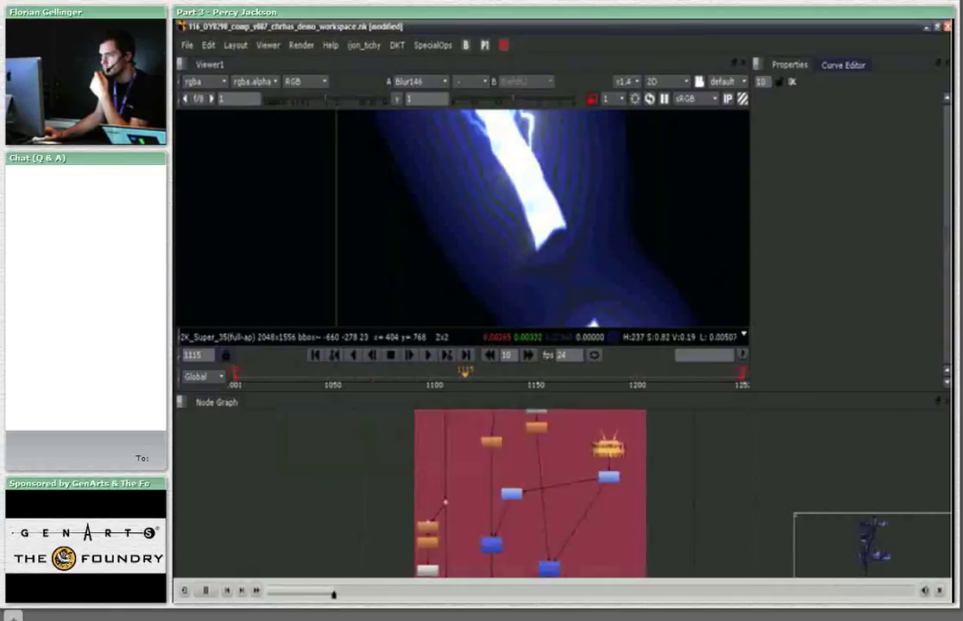
pyautogui.moveTo(491, 498); pyautogui.dragTo(493, 455, button='middle')
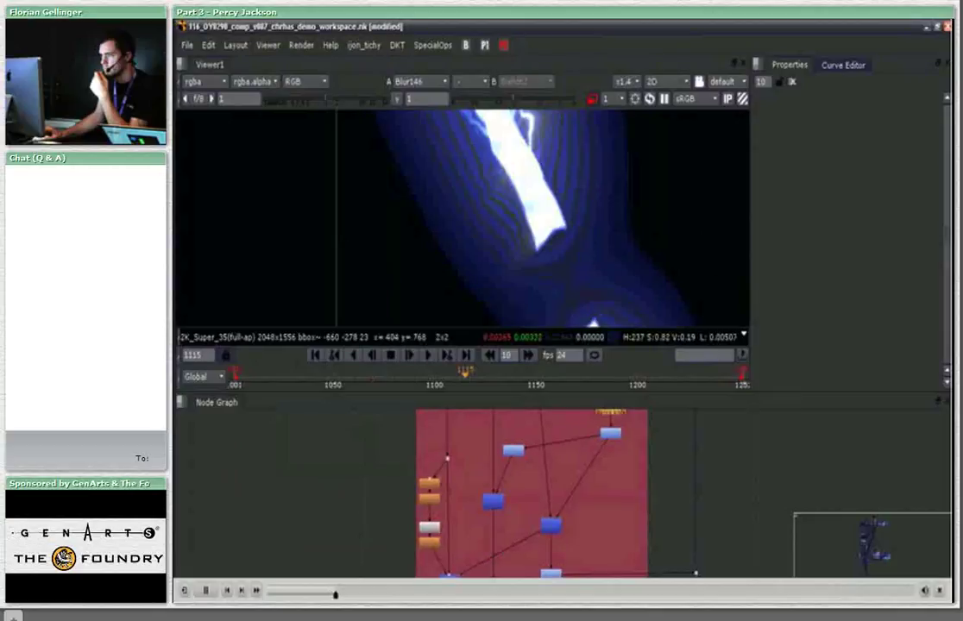
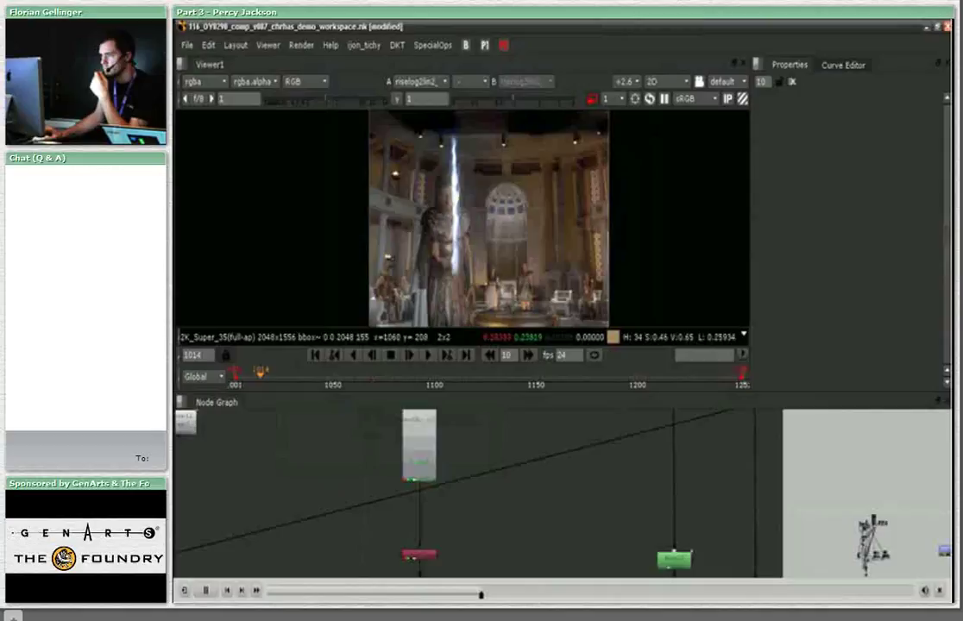
# Display Read10 and scrub its streak element around frames 1012 to 1026.
pyautogui.moveTo(420, 431); pyautogui.dragTo(424, 479, button='middle')
pyautogui.click(425, 479)
pyautogui.press('1')
pyautogui.scroll(-1, 554, 281)
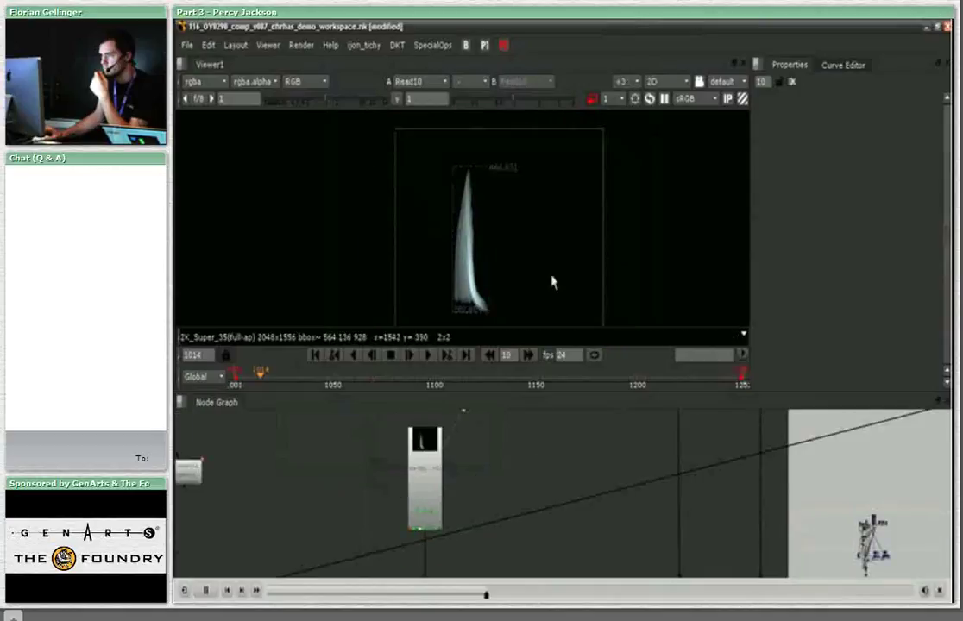
pyautogui.moveTo(259, 373); pyautogui.dragTo(292, 376)
pyautogui.moveTo(306, 300); pyautogui.dragTo(311, 312, button='middle')
pyautogui.moveTo(291, 378); pyautogui.dragTo(286, 380)
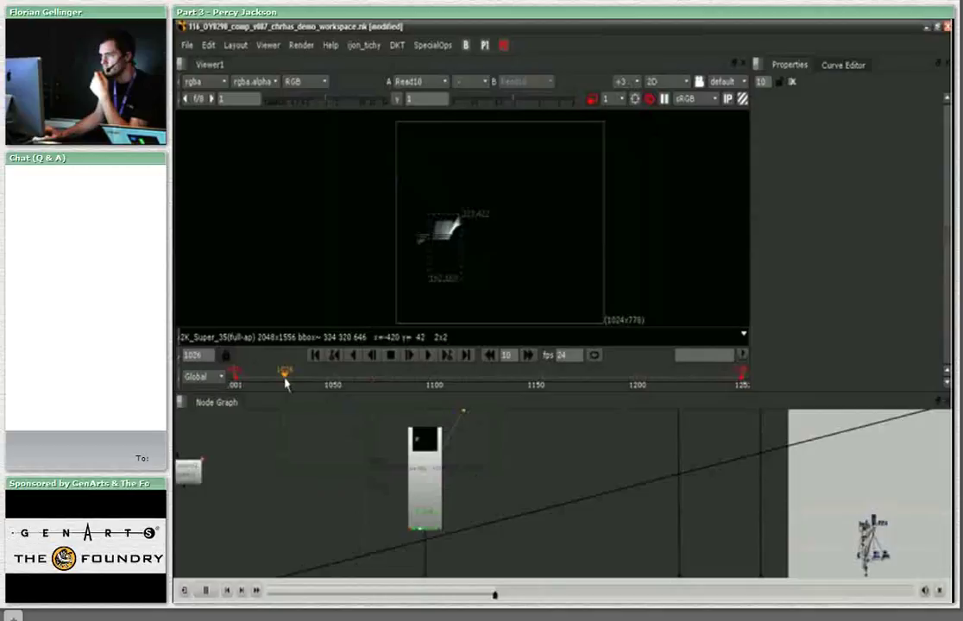
pyautogui.moveTo(286, 380); pyautogui.dragTo(257, 377)
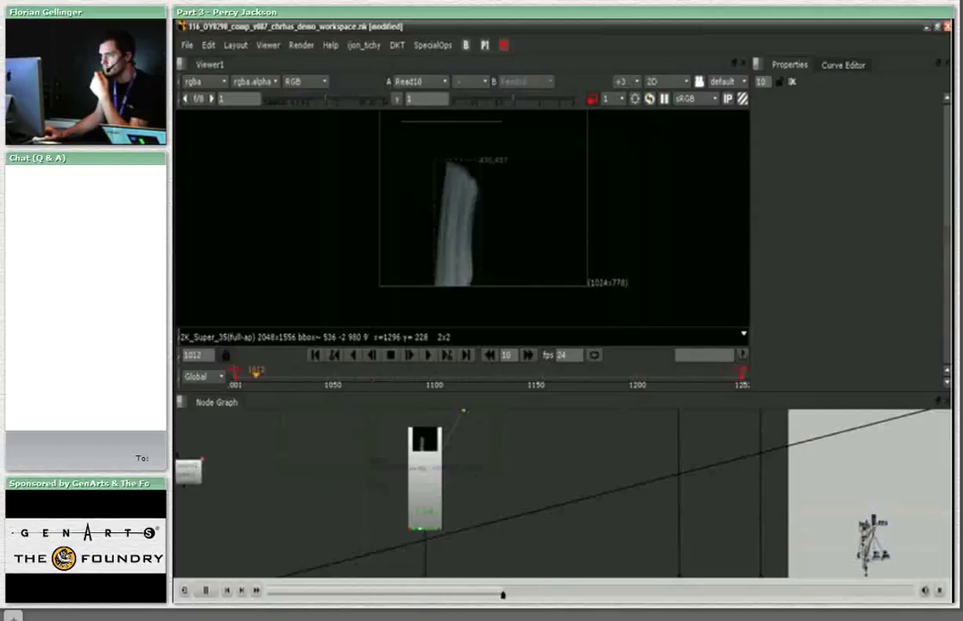
pyautogui.moveTo(511, 263); pyautogui.dragTo(508, 285, button='middle')
# Follow the node tree down past the blue and red groups to its end and display the riselog2lin node.
pyautogui.scroll(-2, 572, 495)
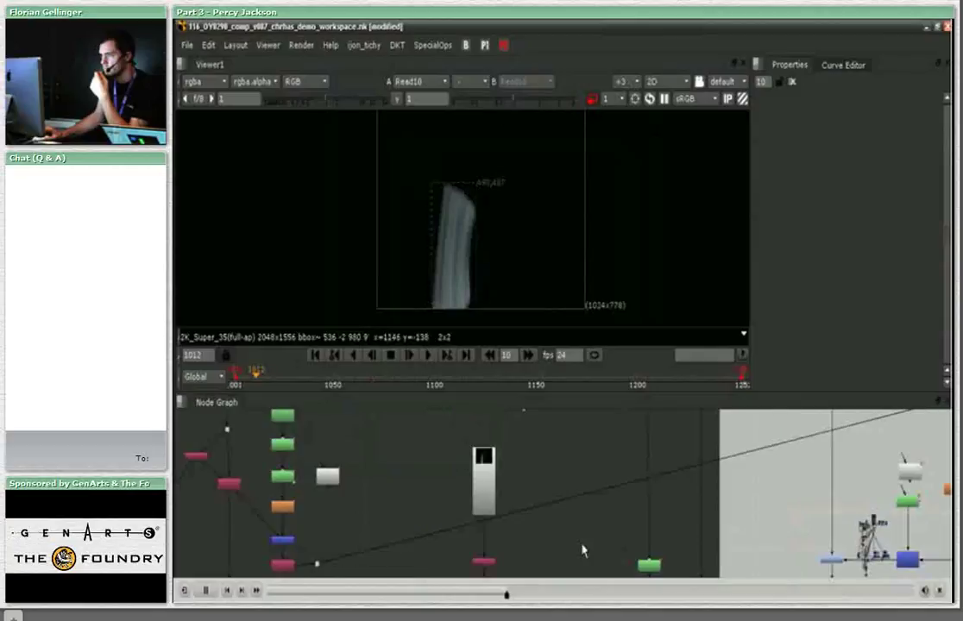
pyautogui.scroll(-2, 582, 550)
pyautogui.moveTo(582, 552); pyautogui.dragTo(546, 417, button='middle')
pyautogui.moveTo(543, 561); pyautogui.dragTo(517, 423, button='middle')
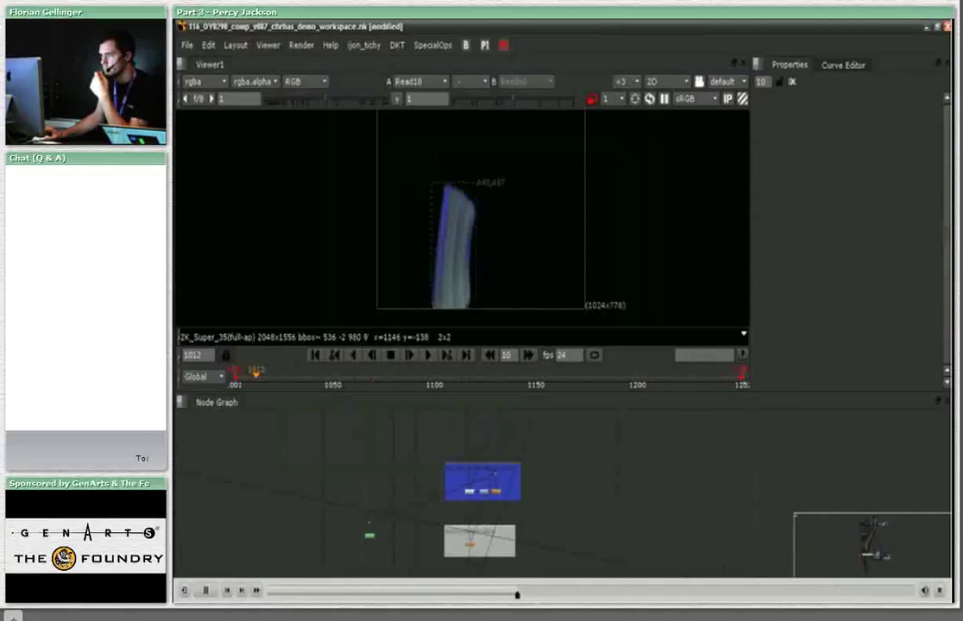
pyautogui.moveTo(545, 565); pyautogui.dragTo(520, 452, button='middle')
pyautogui.moveTo(535, 565); pyautogui.dragTo(540, 354, button='middle')
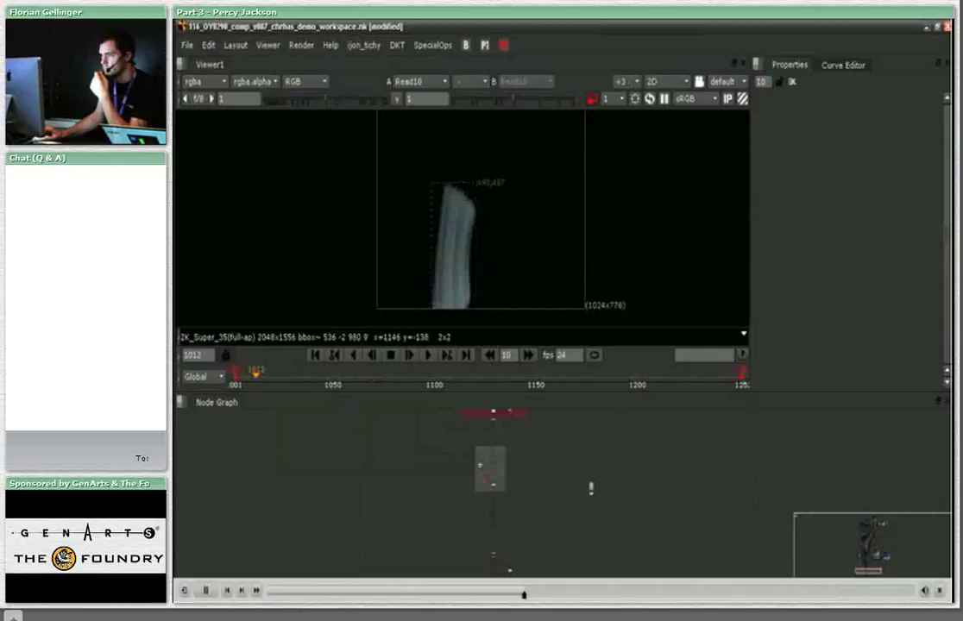
pyautogui.scroll(5, 488, 447)
pyautogui.scroll(-2, 535, 500)
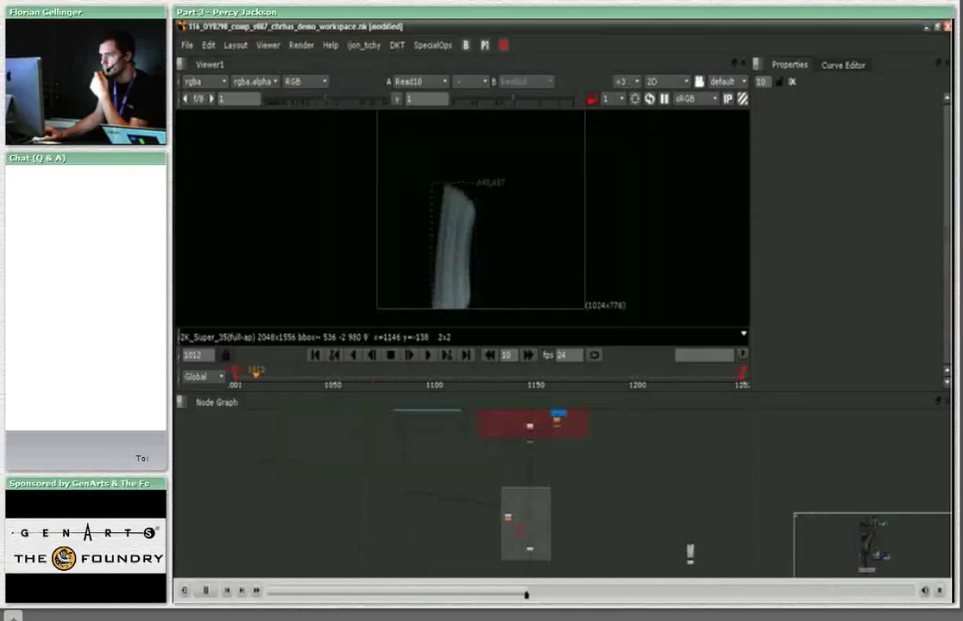
pyautogui.moveTo(536, 563); pyautogui.dragTo(485, 398, button='middle')
pyautogui.scroll(-2, 483, 492)
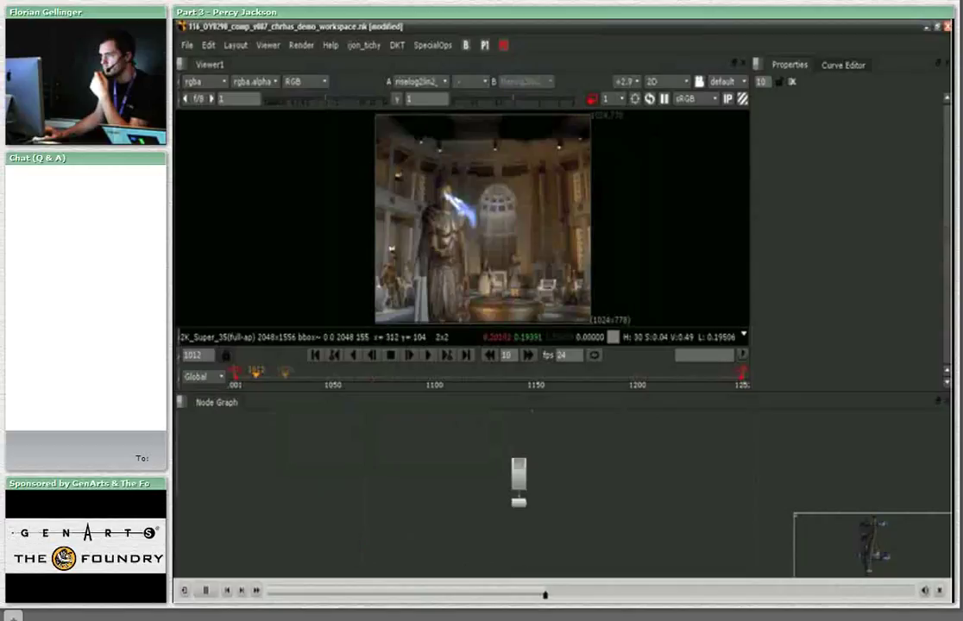
# Review the finished lightning shot at several frames up to 1133.
pyautogui.click(284, 376)
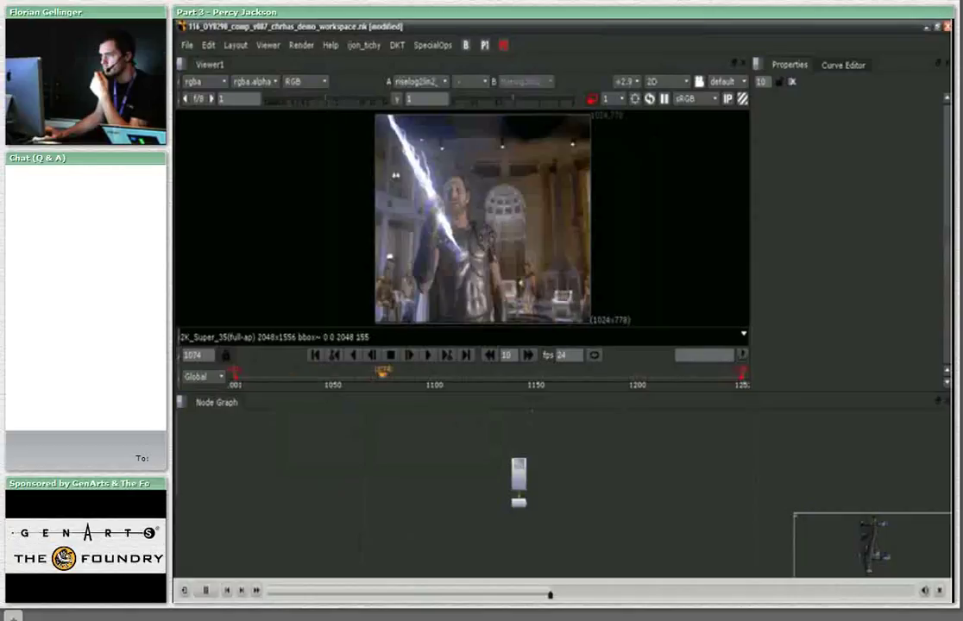
pyautogui.moveTo(499, 249); pyautogui.dragTo(503, 249, button='middle')
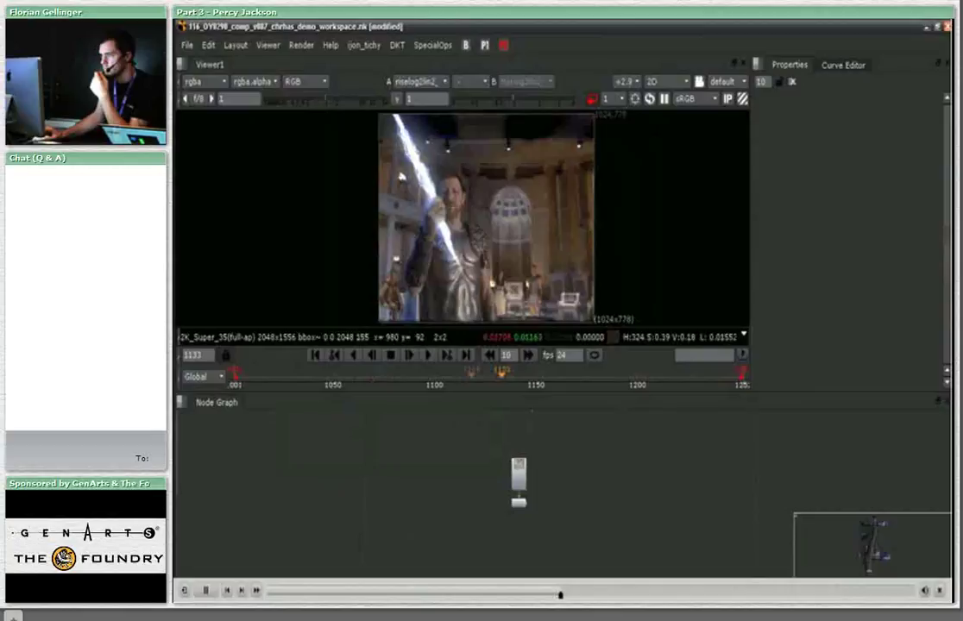
pyautogui.click(471, 385)
pyautogui.moveTo(471, 385); pyautogui.dragTo(362, 385)
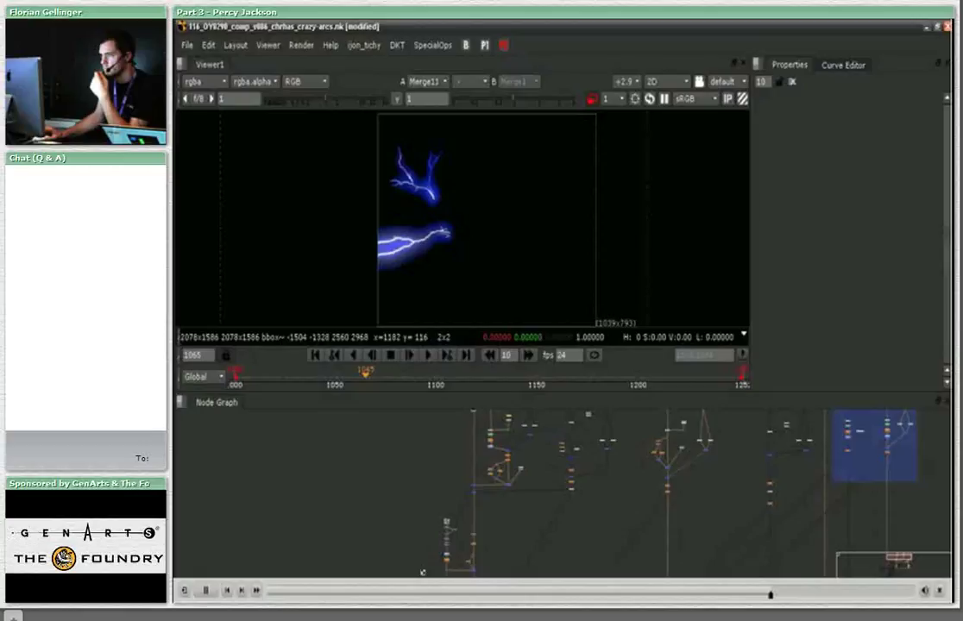
# In the crazy-arcs script, display the riselog2lin node at the start of the tree on frame 1065.
pyautogui.scroll(-2, 489, 541)
pyautogui.scroll(5, 427, 552)
pyautogui.moveTo(345, 500); pyautogui.dragTo(776, 558, button='middle')
pyautogui.press('1')
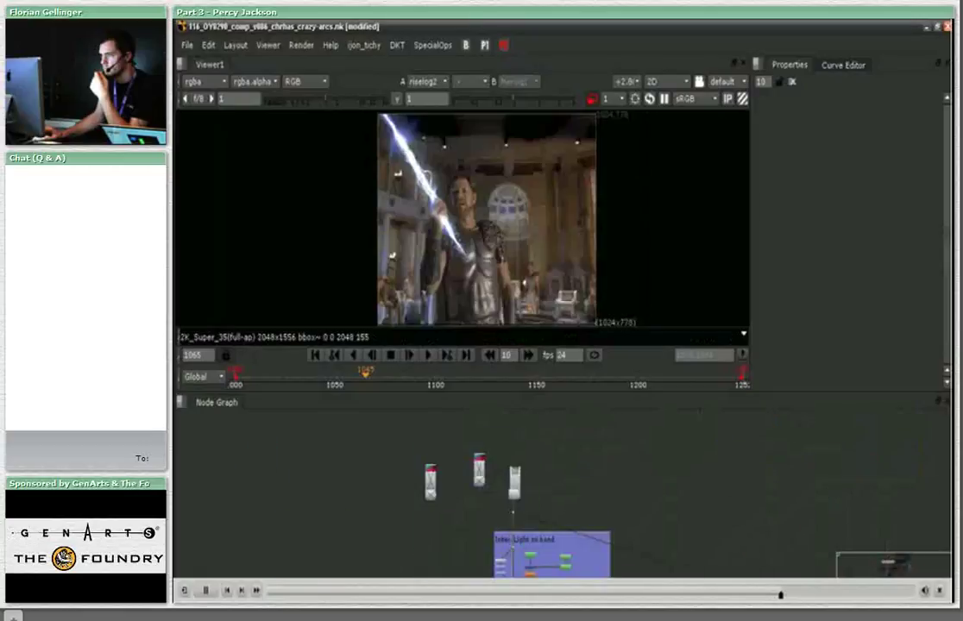
# Display a Keymix in the Inter. Light on hand group and examine the Inter. Light on face group below it.
pyautogui.scroll(-3, 682, 518)
pyautogui.moveTo(681, 518); pyautogui.dragTo(638, 426, button='middle')
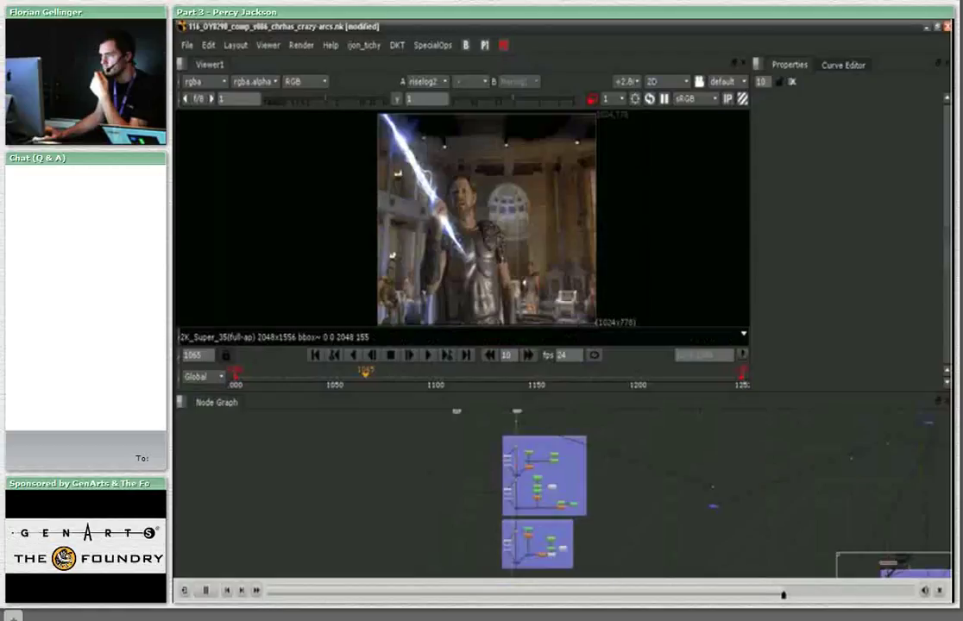
pyautogui.scroll(2, 513, 456)
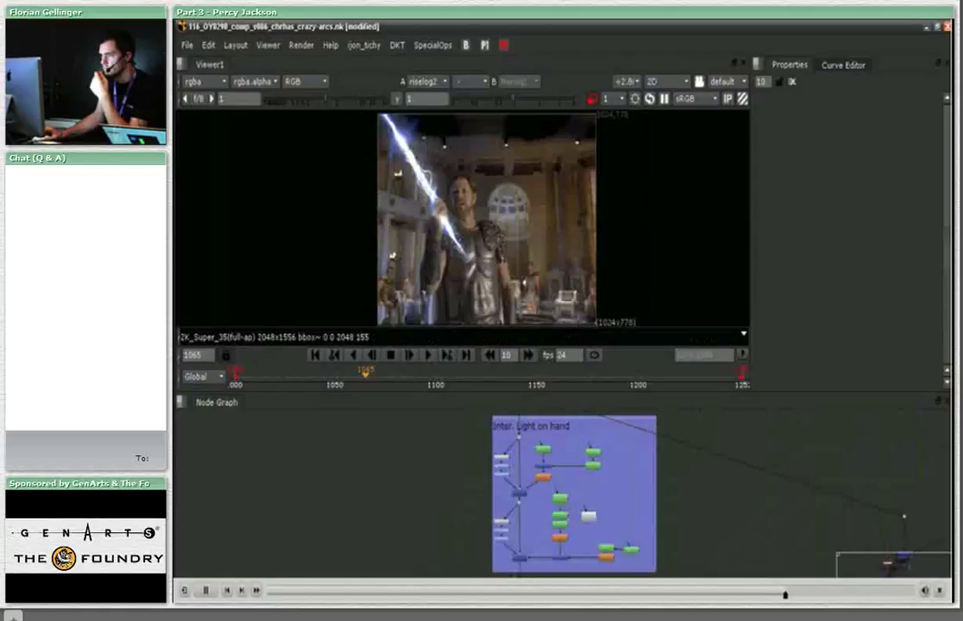
pyautogui.press('1')
pyautogui.moveTo(519, 518); pyautogui.dragTo(512, 465, button='middle')
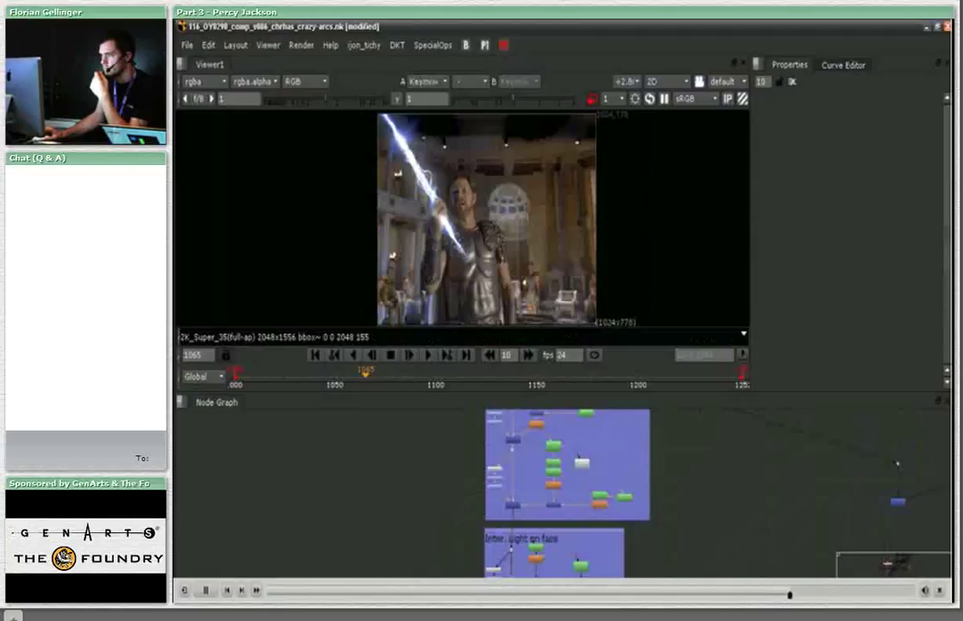
pyautogui.moveTo(510, 549); pyautogui.dragTo(484, 421, button='middle')
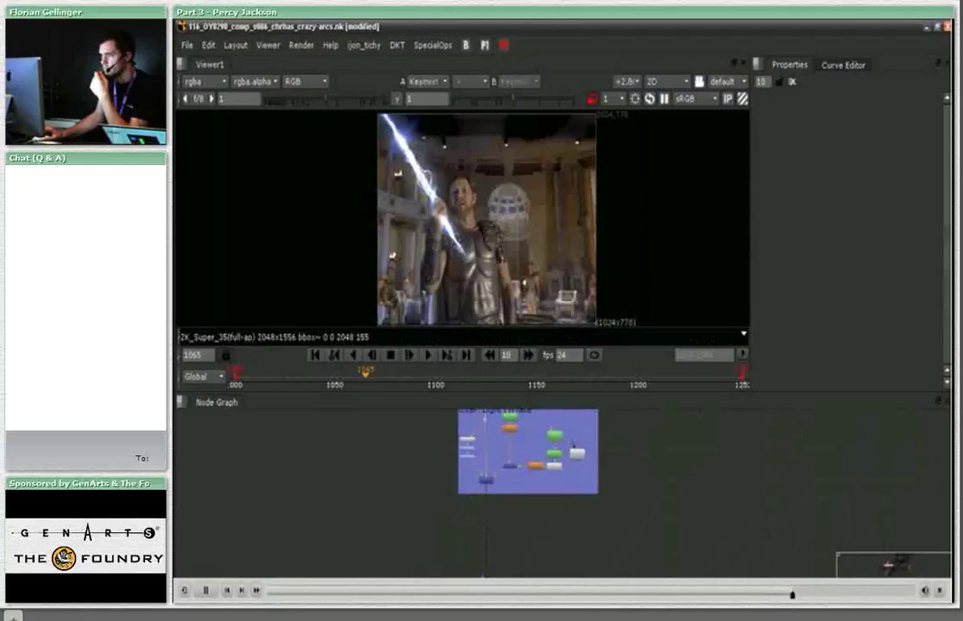
# Follow the main branch down to the tall blue group and display Dot44 to check the added arcs.
pyautogui.scroll(-2, 598, 509)
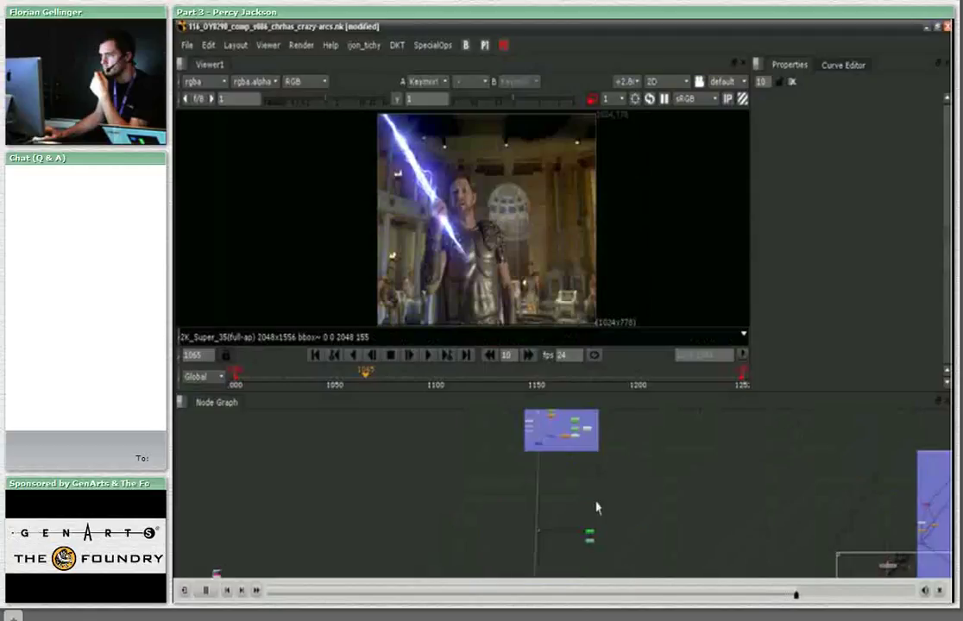
pyautogui.moveTo(597, 507); pyautogui.dragTo(555, 359, button='middle')
pyautogui.moveTo(568, 545); pyautogui.dragTo(597, 410, button='middle')
pyautogui.click(527, 529)
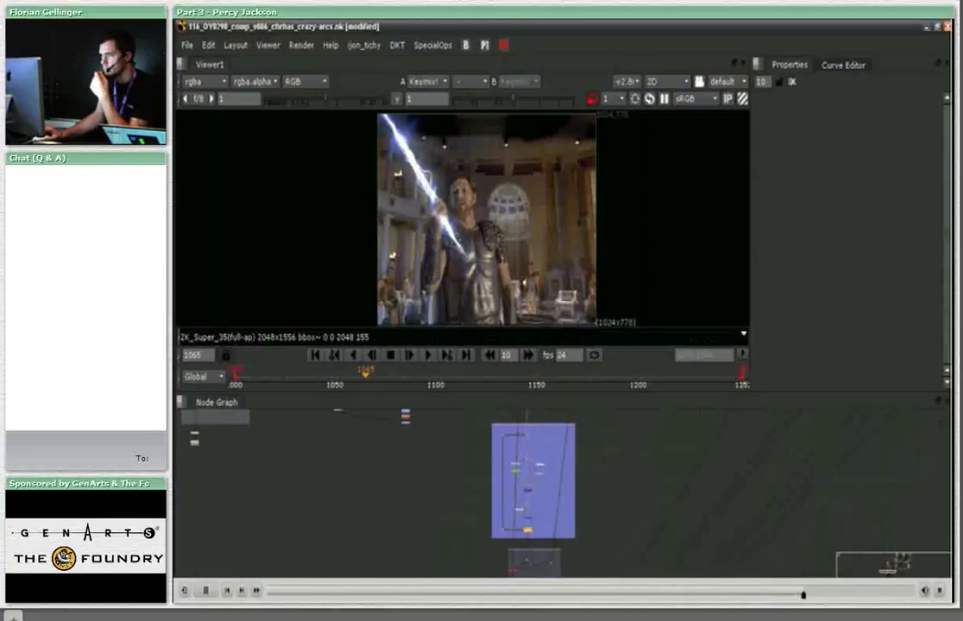
pyautogui.press('1')
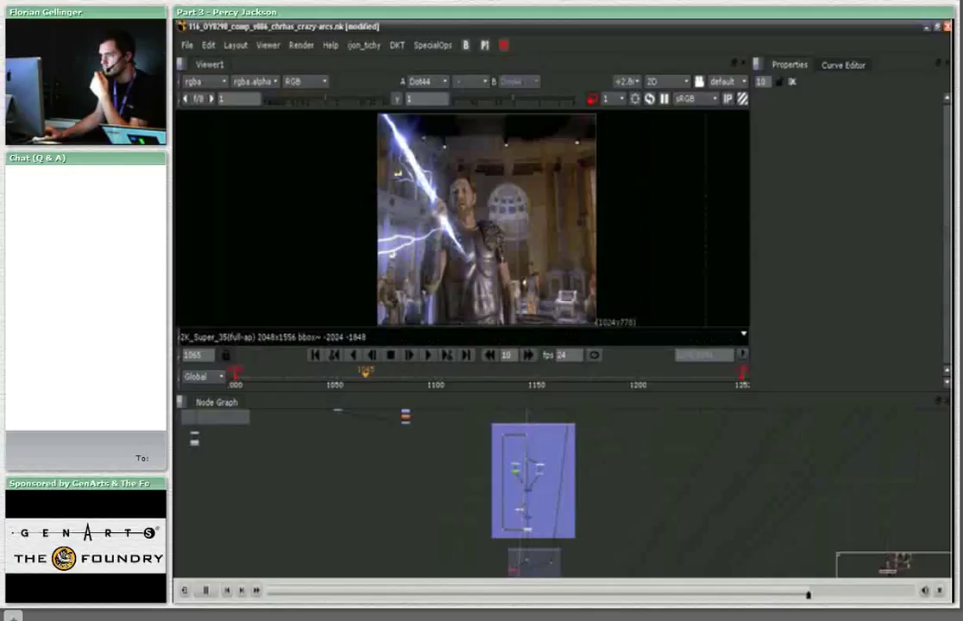
# Display Switch1 at the end of the blue group and examine the glow around the bolt and arcs up close.
pyautogui.moveTo(533, 462); pyautogui.dragTo(534, 479, button='middle')
pyautogui.click(529, 546)
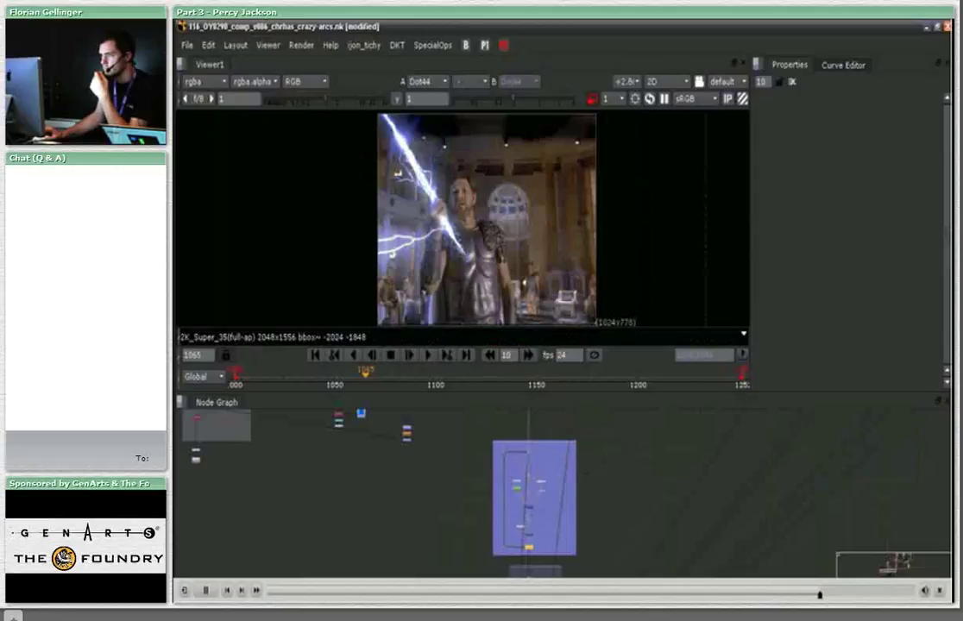
pyautogui.press('1')
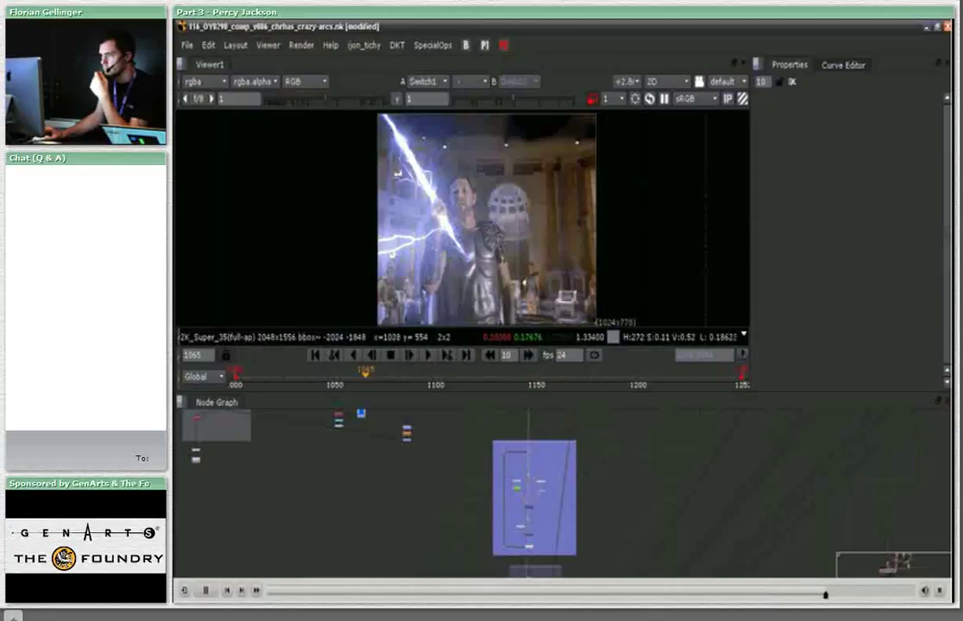
pyautogui.keyDown('alt'); pyautogui.moveTo(487, 252); pyautogui.dragTo(495, 257, button='middle'); pyautogui.keyUp('alt')
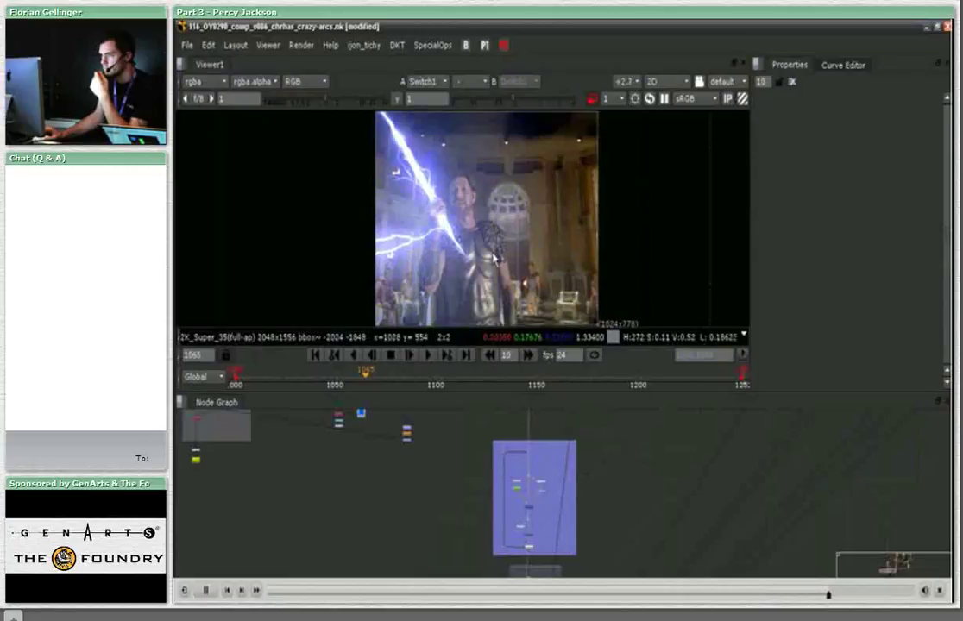
pyautogui.scroll(2, 496, 257)
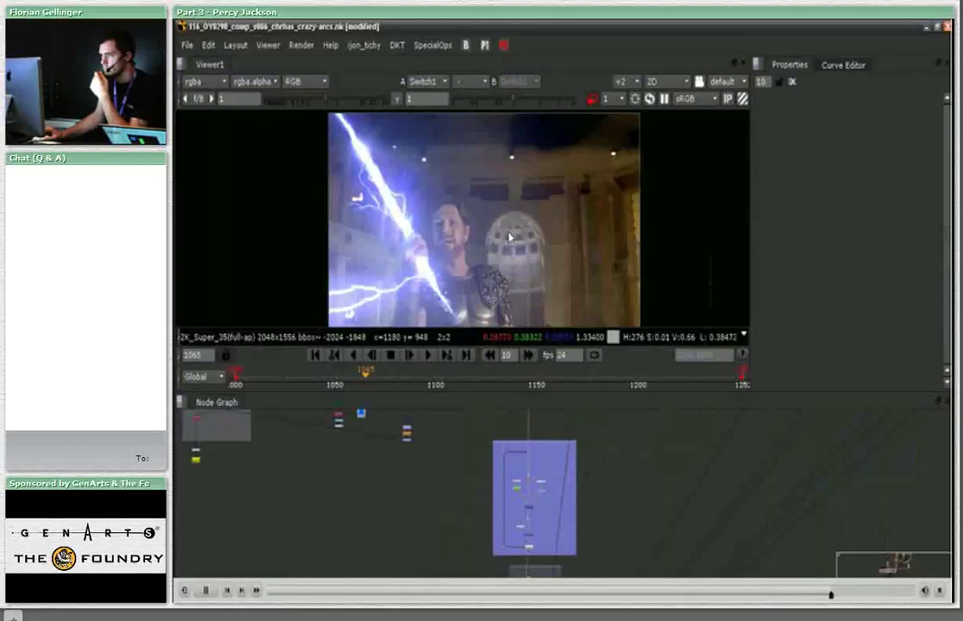
pyautogui.middleClick(509, 237)
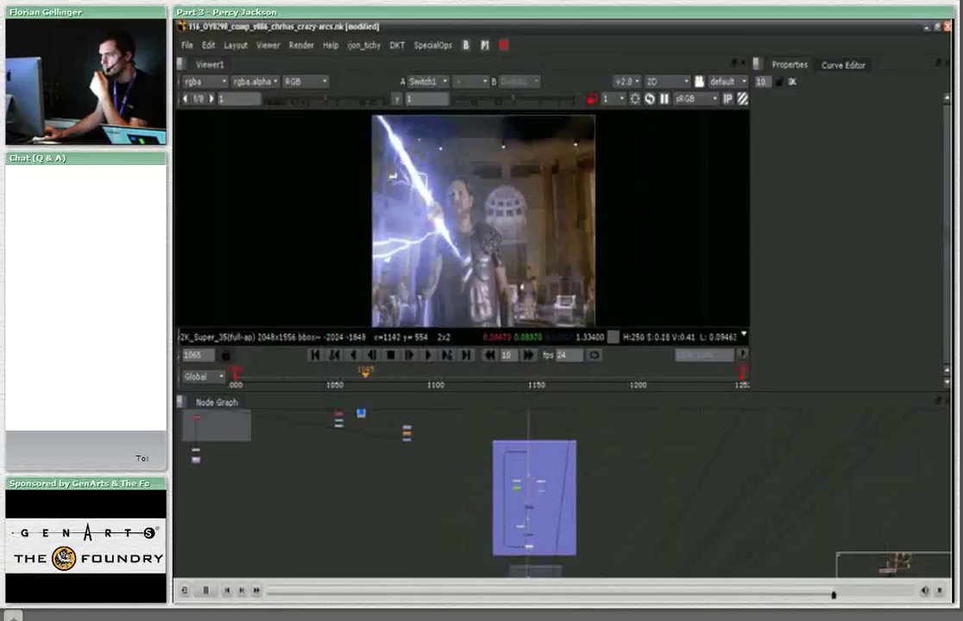
# Display the riselin2log node above the output groups and examine the log image around the face and bolt.
pyautogui.moveTo(622, 552); pyautogui.dragTo(625, 464, button='middle')
pyautogui.moveTo(627, 535); pyautogui.dragTo(626, 496, button='middle')
pyautogui.press('1')
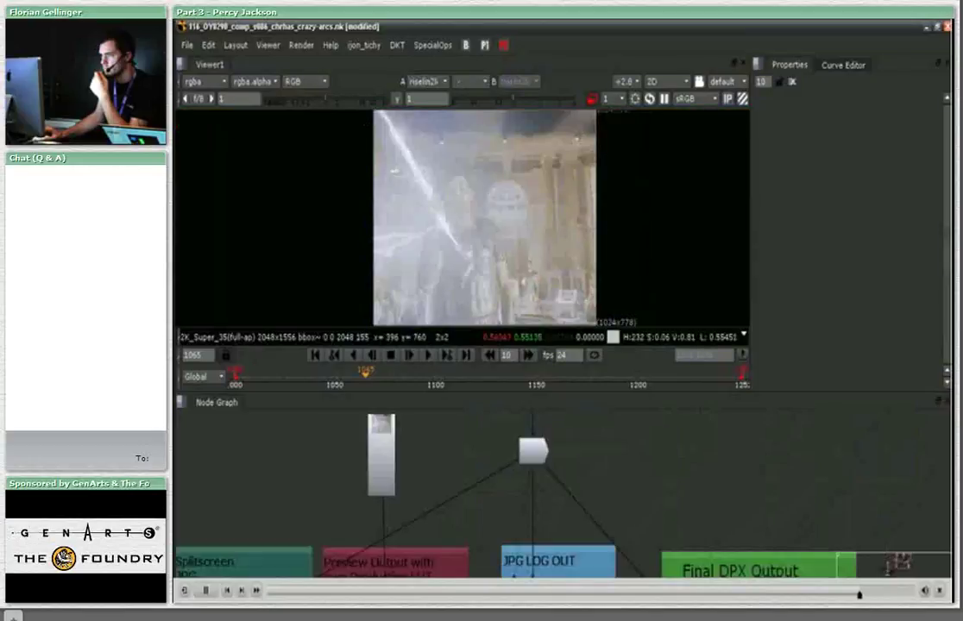
pyautogui.scroll(3, 414, 171)
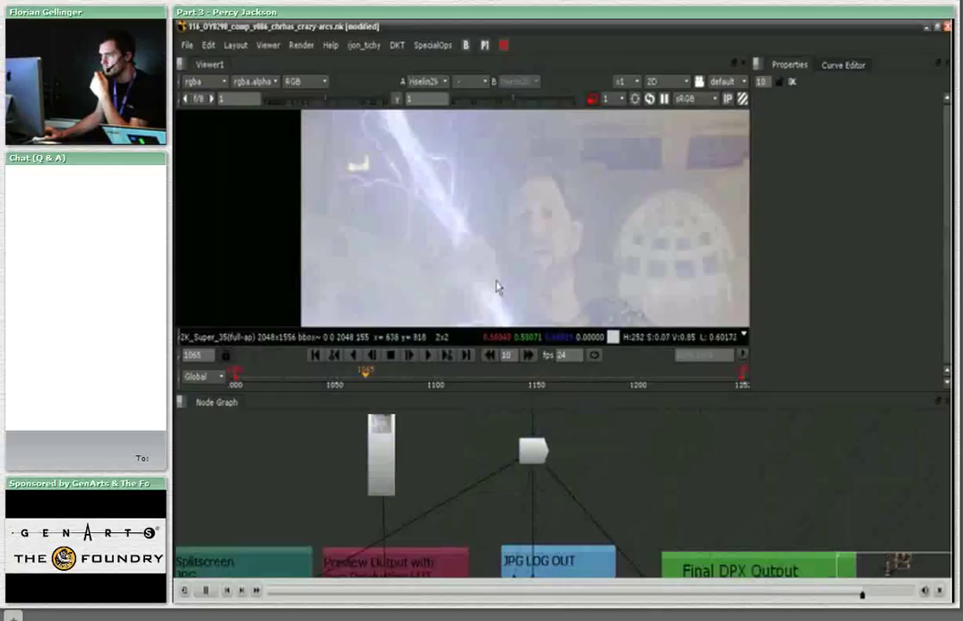
pyautogui.scroll(1, 562, 277)
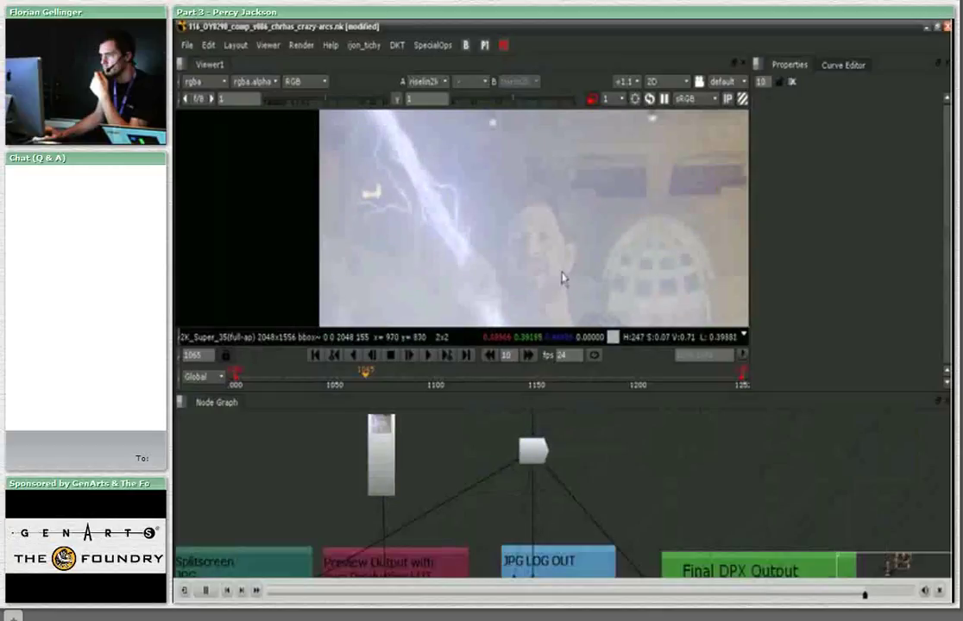
pyautogui.moveTo(561, 277); pyautogui.dragTo(481, 215, button='middle')
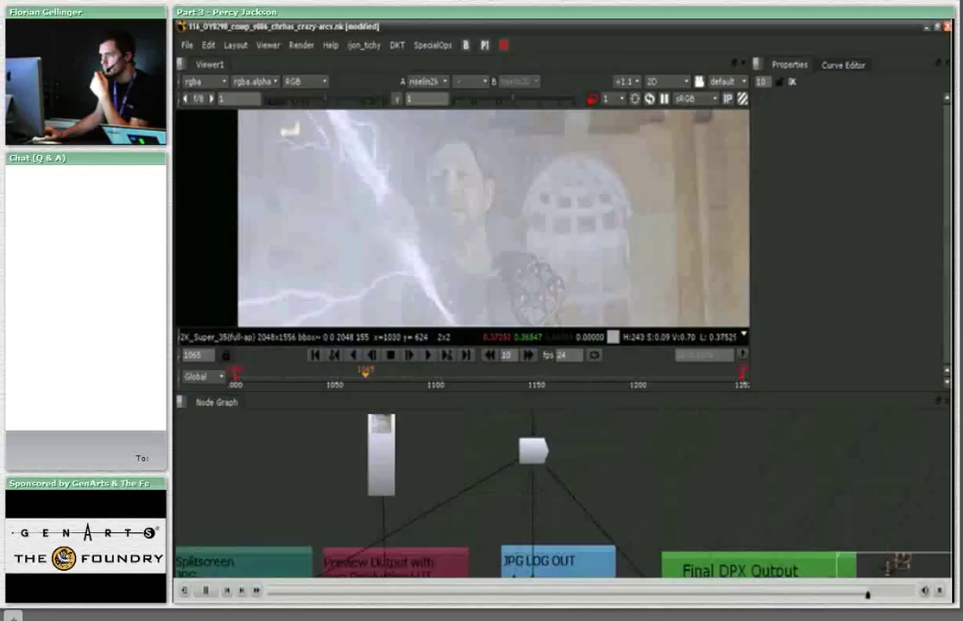
# Examine the disabled nodes feeding Dissolve2 in the grey group above the outputs.
pyautogui.scroll(-4, 569, 573)
pyautogui.scroll(3, 534, 441)
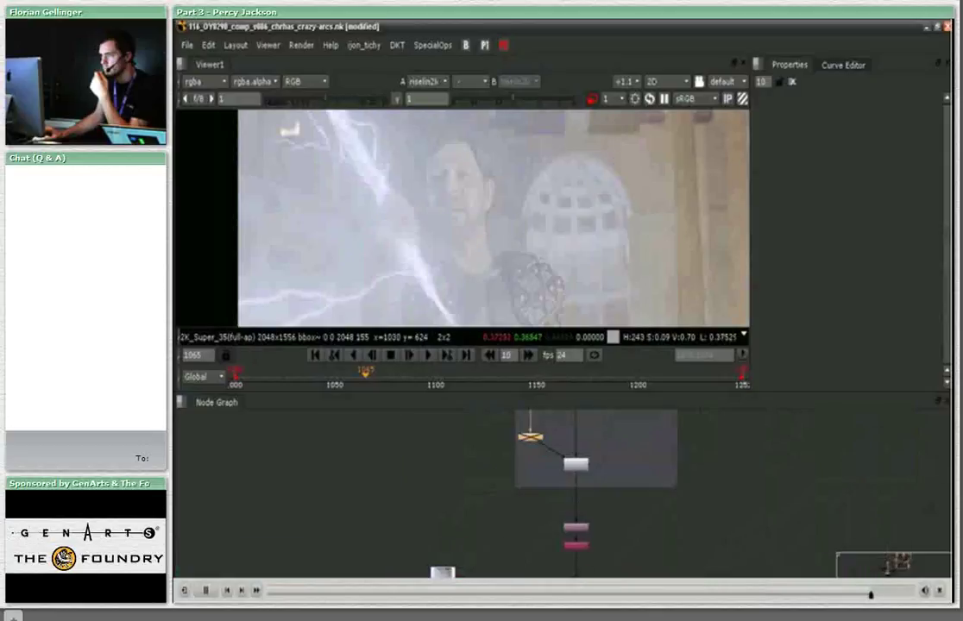
pyautogui.scroll(2, 615, 490)
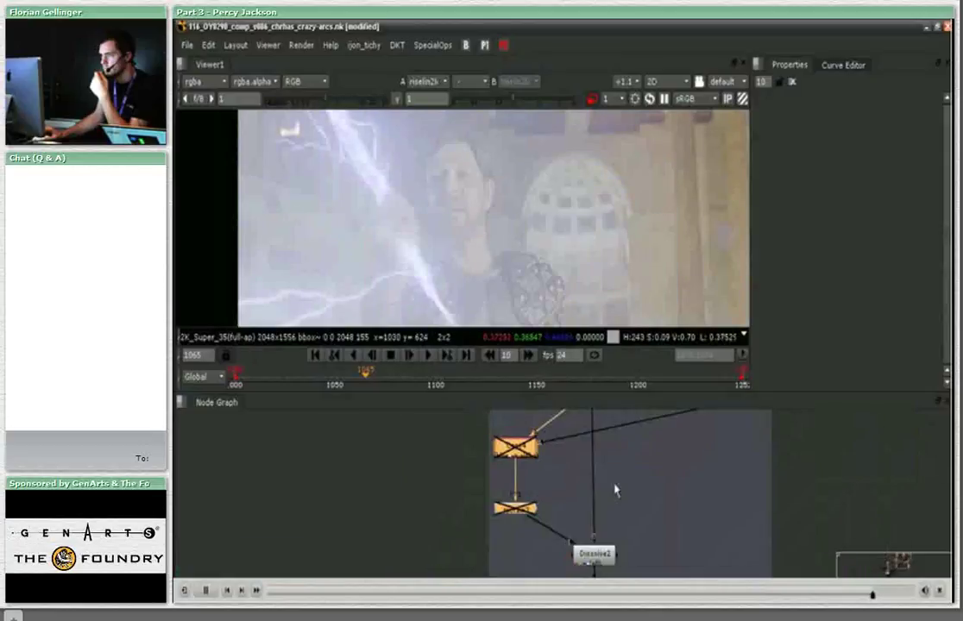